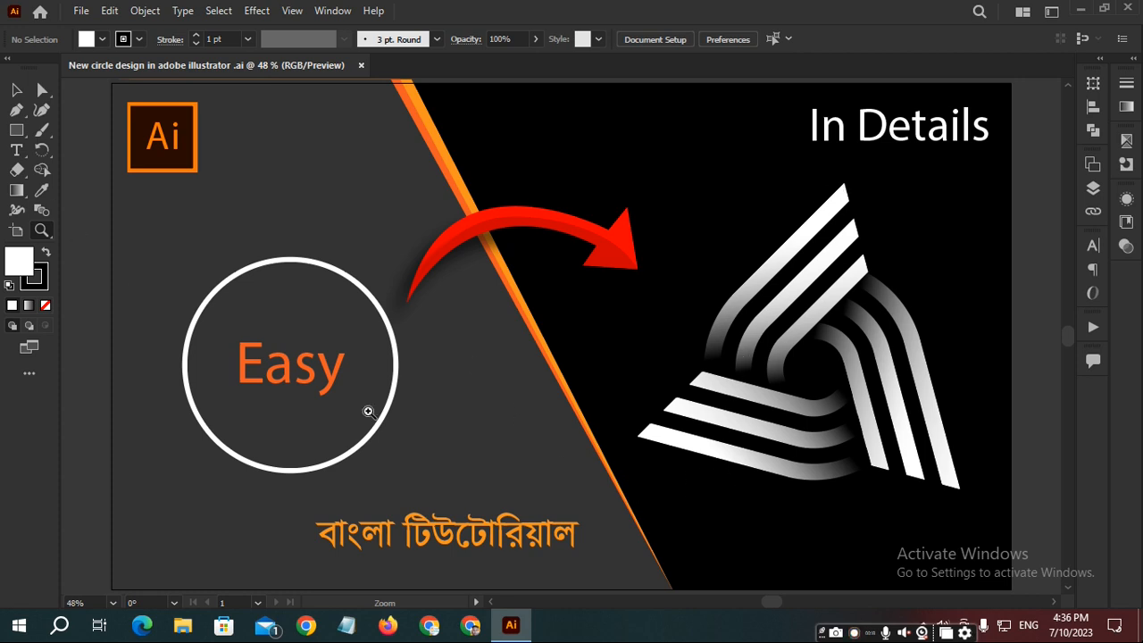
- Create a new blank landscape document
click(82, 12)
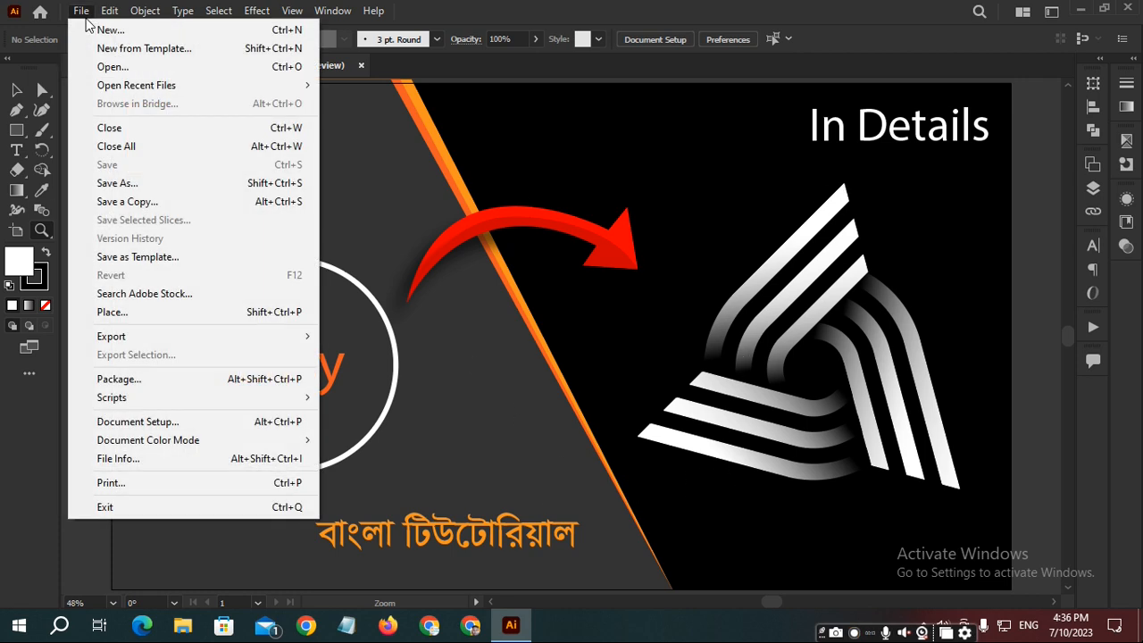
click(133, 32)
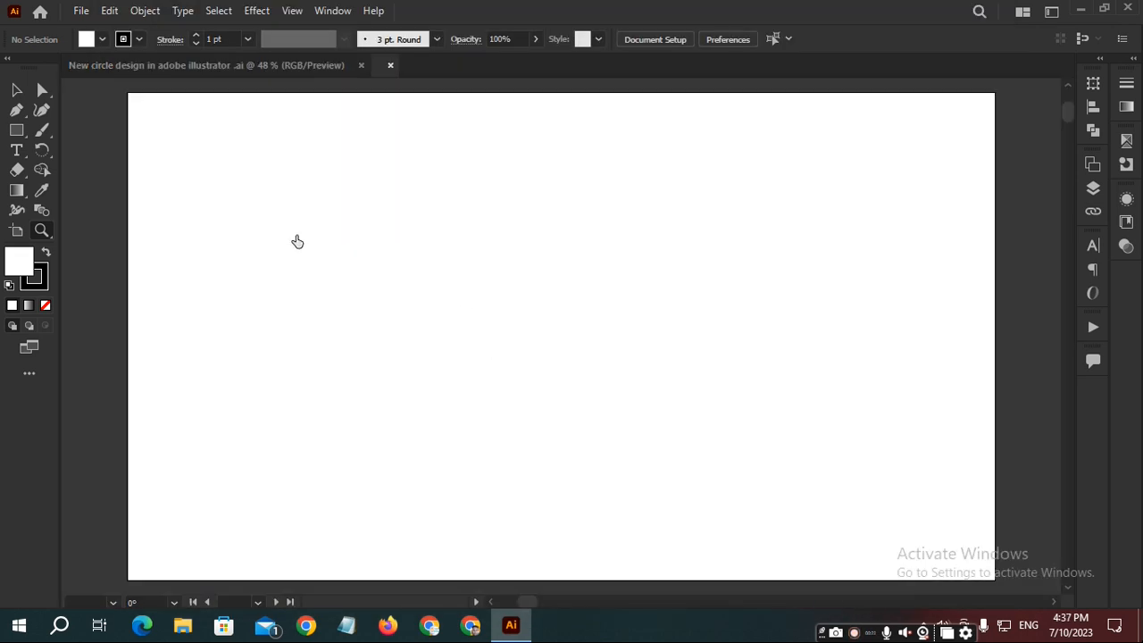
- Draw a circle about 691 px in diameter and center it horizontally and vertically on the artboard
click(17, 130)
drag(20, 131, 51, 145)
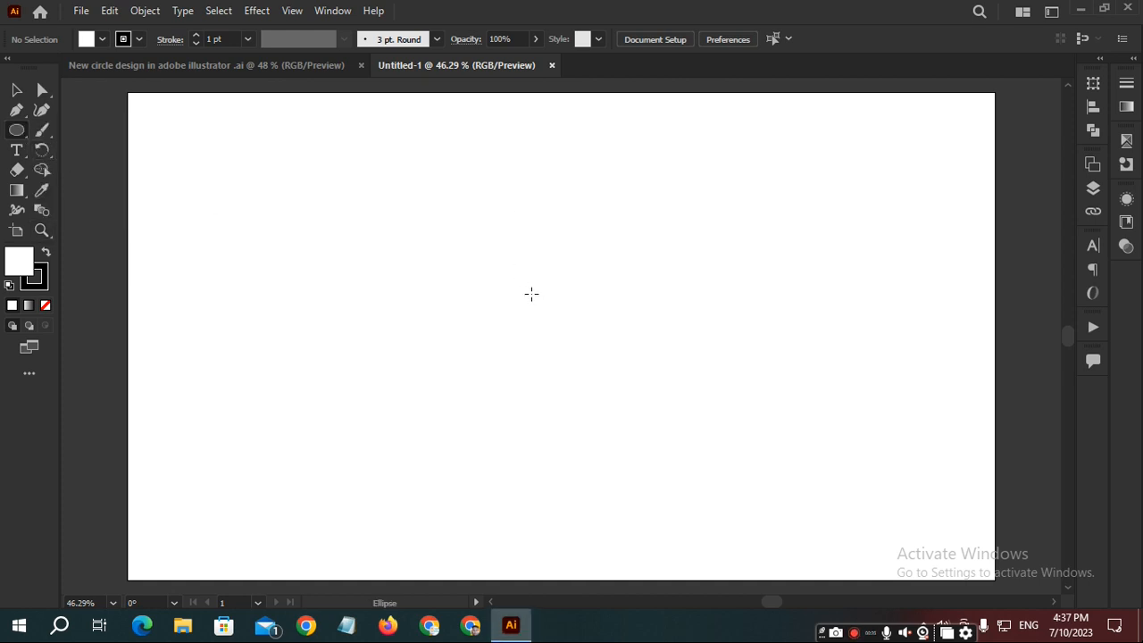
drag(463, 206, 776, 455)
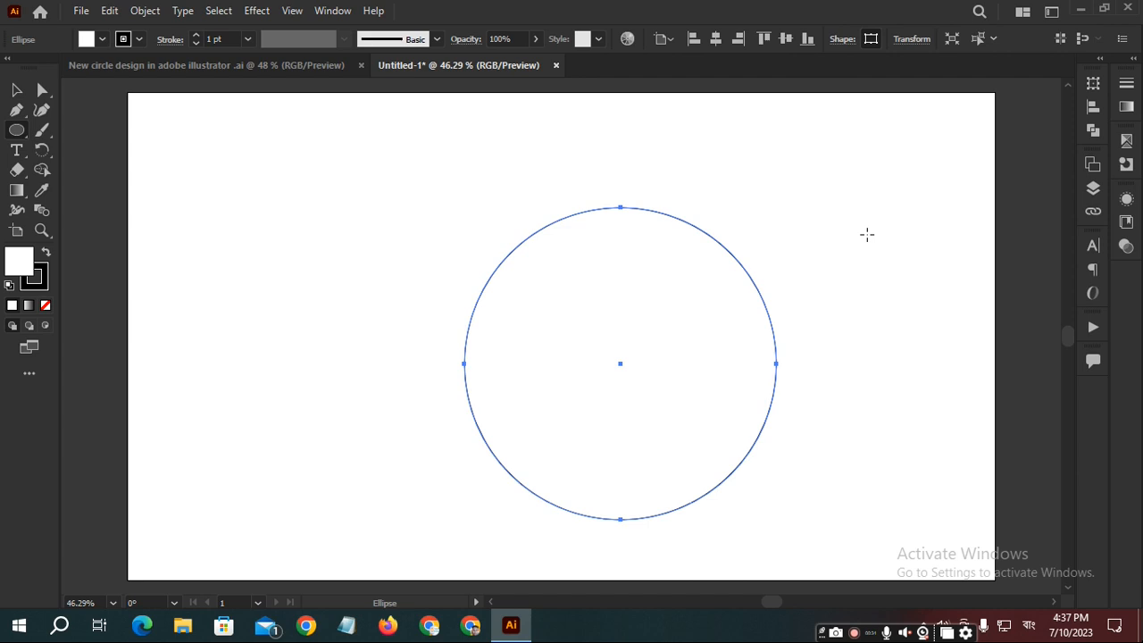
click(717, 39)
click(789, 39)
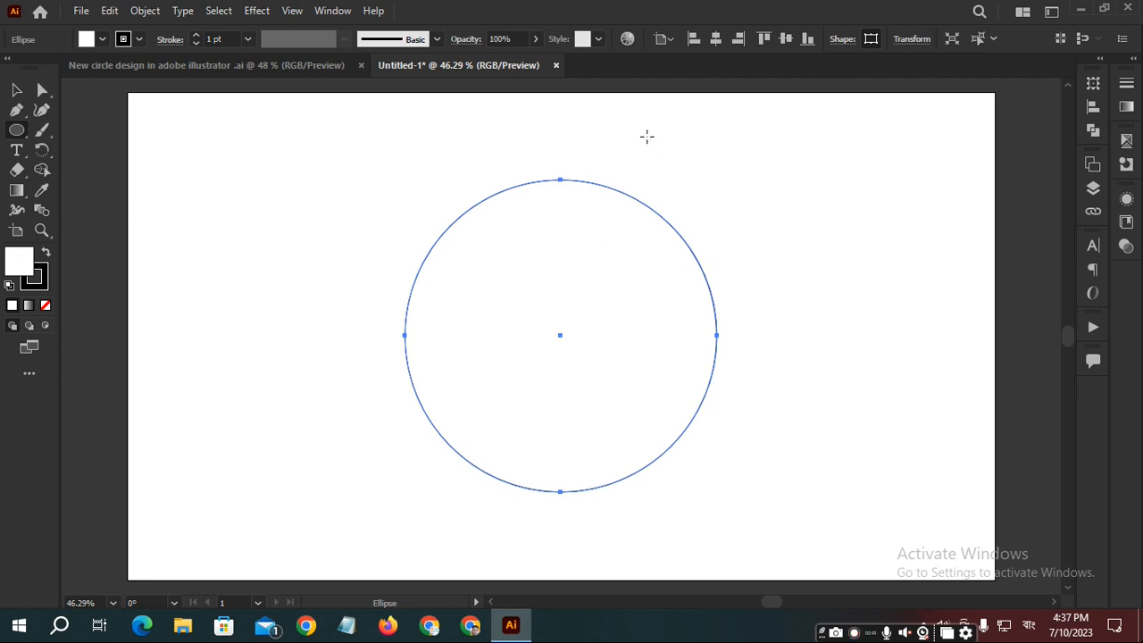
- Copy the circle, paste it in front, and scale the copy down about its center to a small concentric inner circle
click(107, 11)
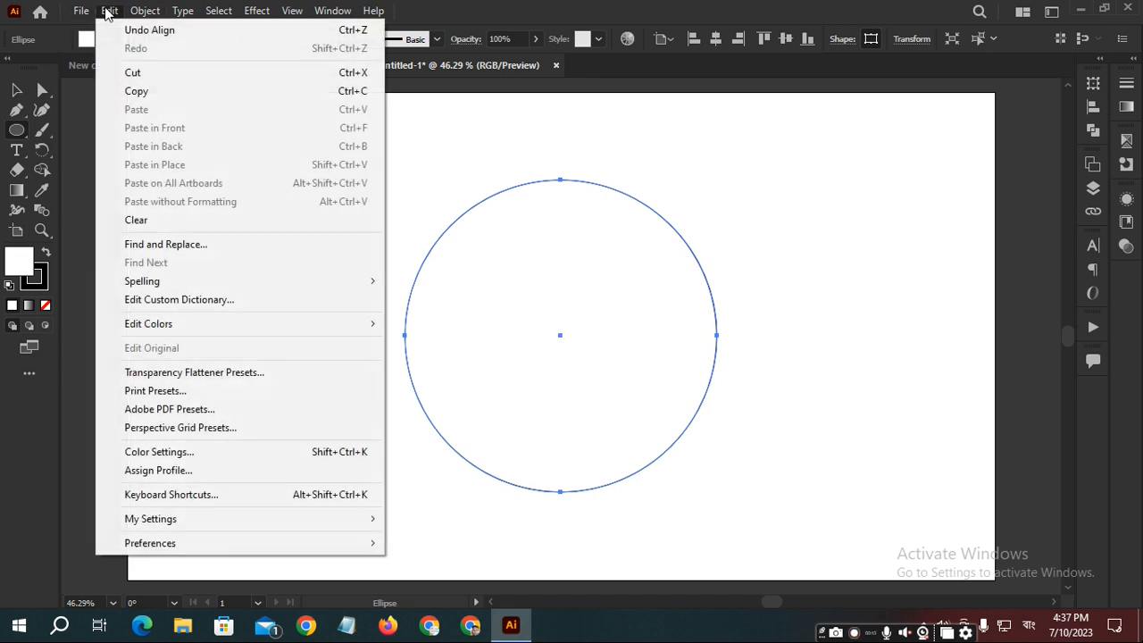
click(135, 90)
click(111, 12)
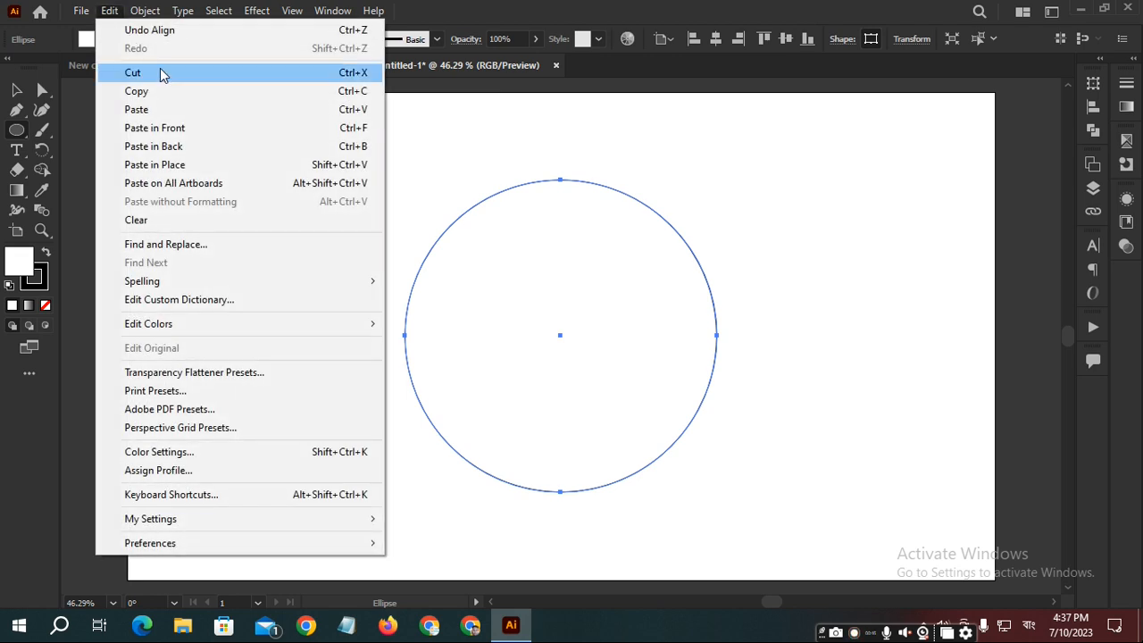
click(258, 128)
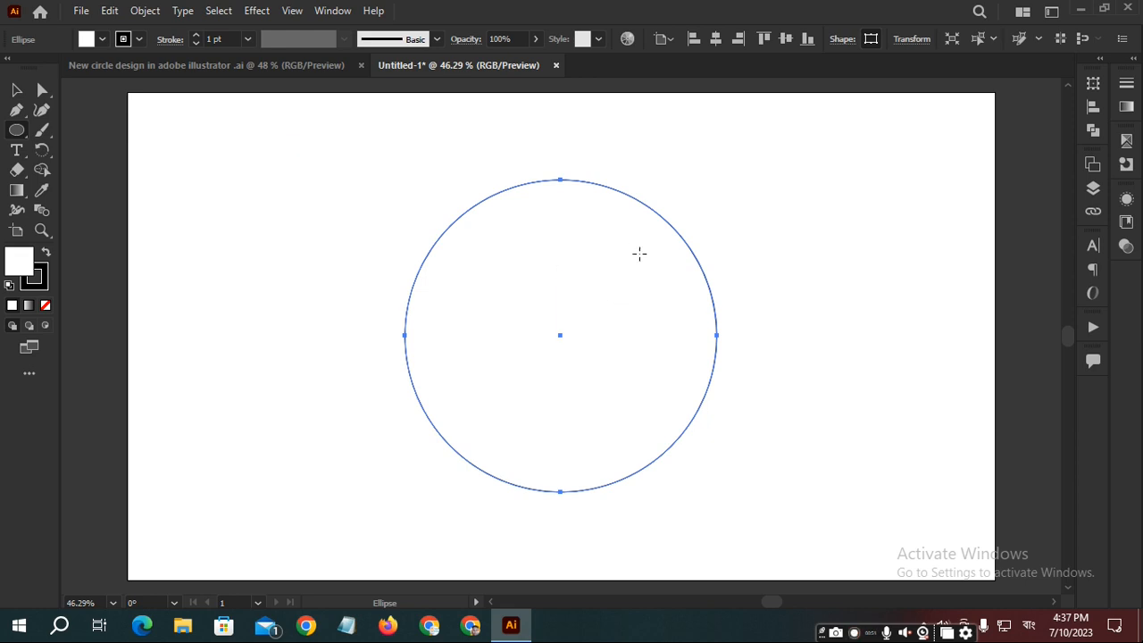
key(ctrl)
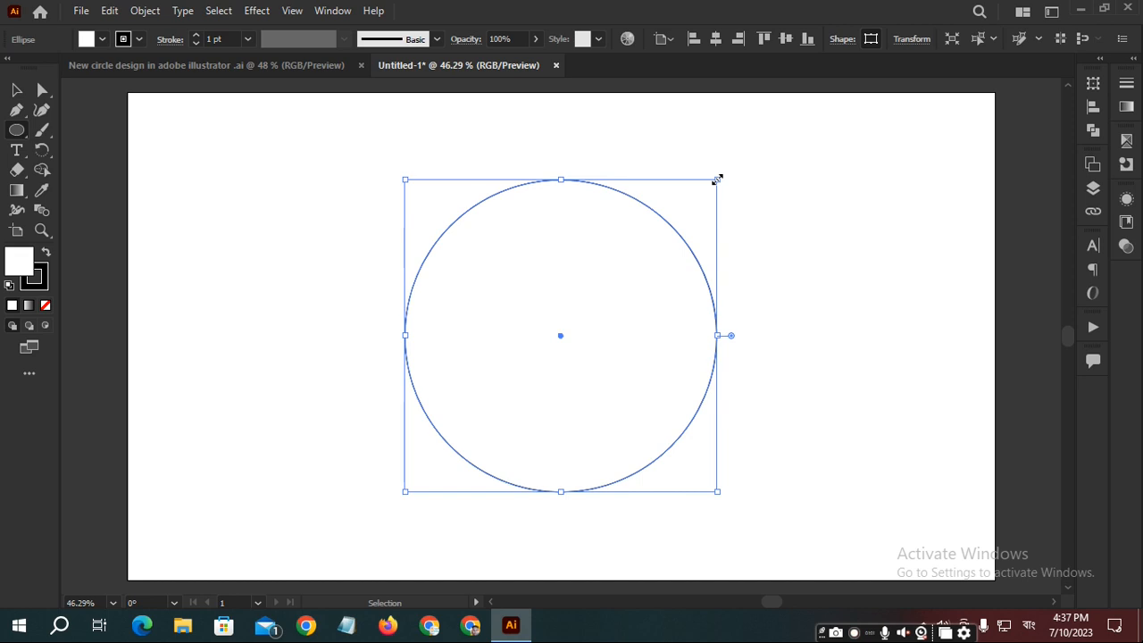
drag(718, 179, 597, 286)
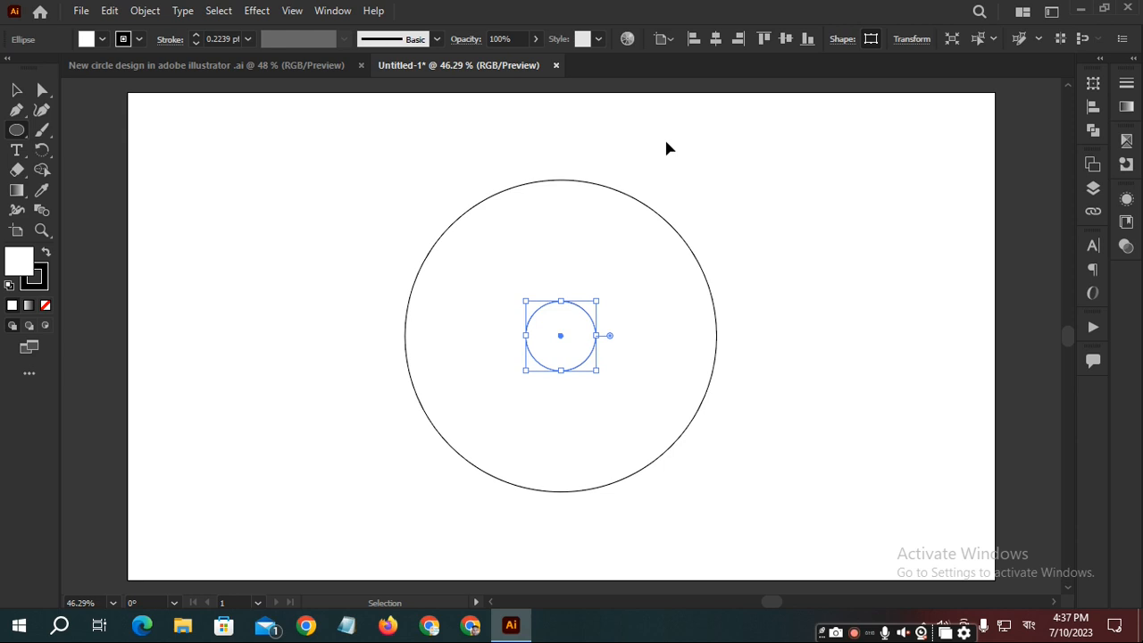
key(l)
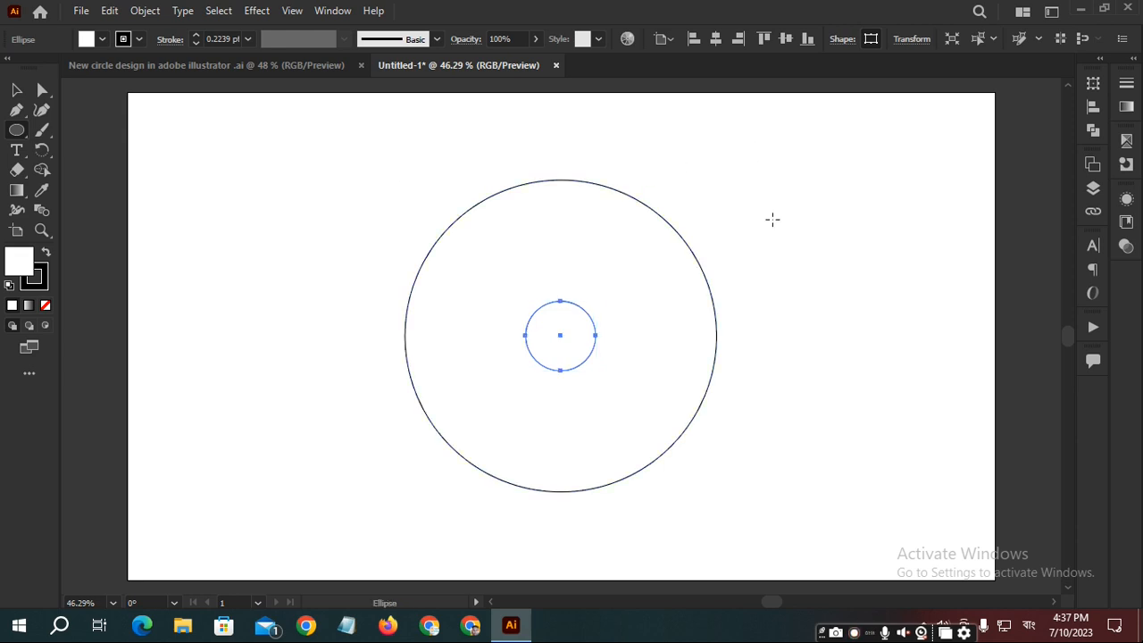
- Select both circles and blend the outer circle with the inner one
key(ctrl+a)
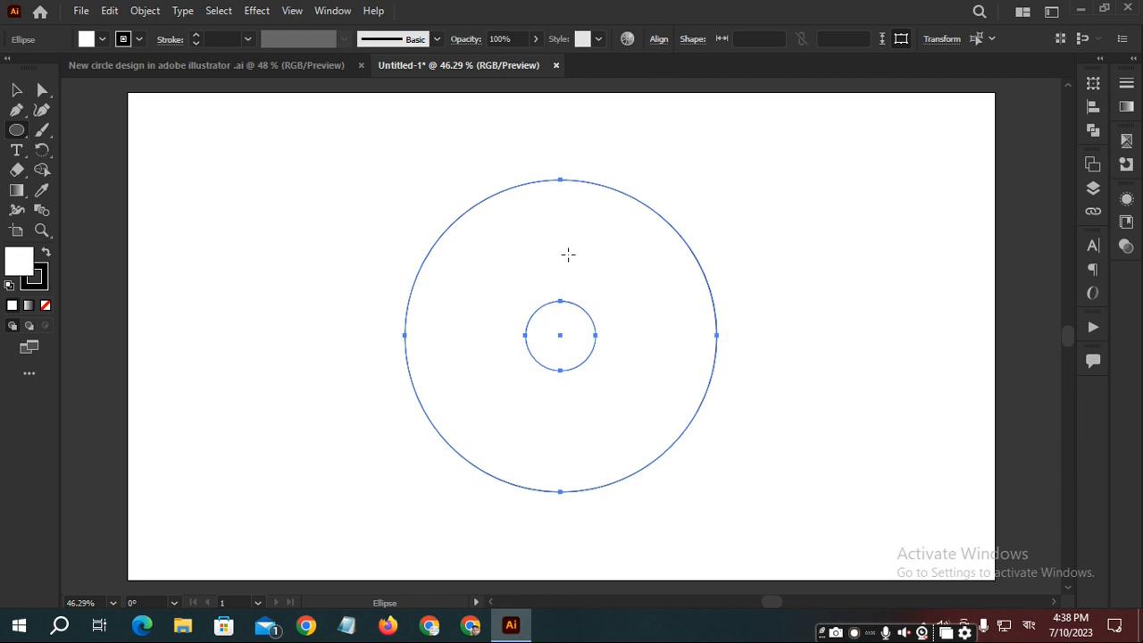
click(39, 209)
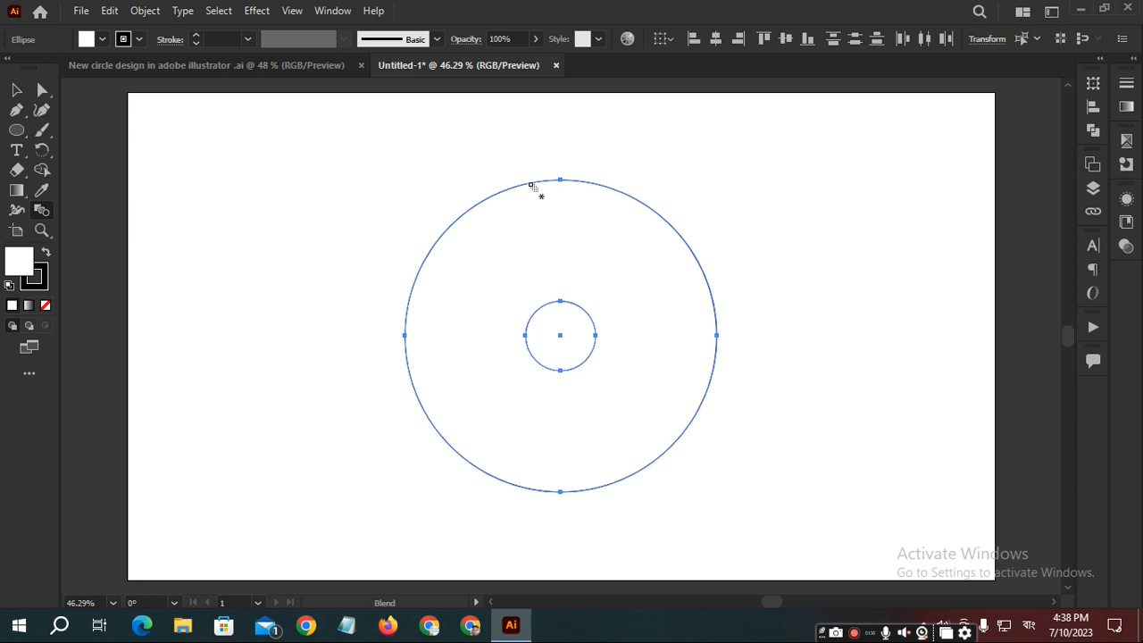
click(533, 186)
click(553, 303)
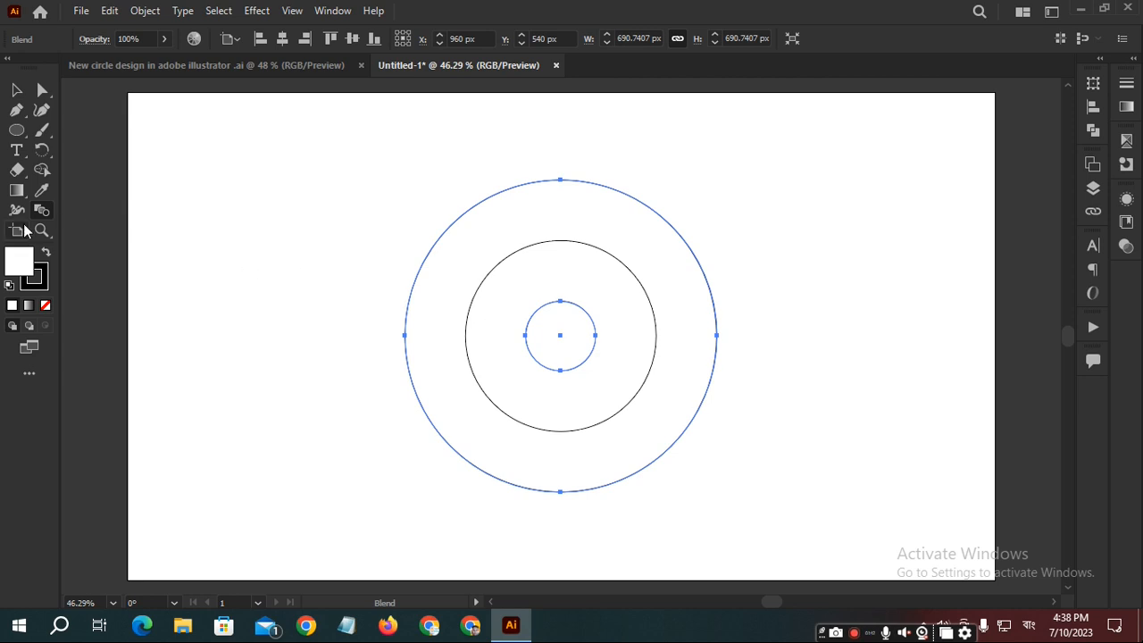
- Set the blend spacing to Specified Steps with 4 steps
double_click(43, 214)
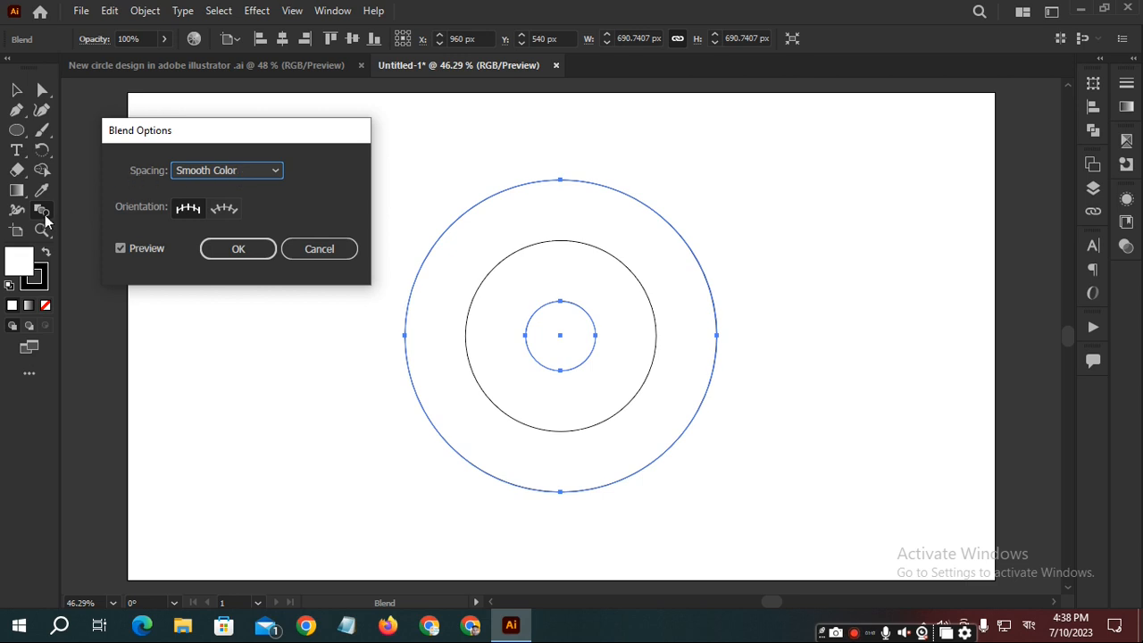
click(260, 171)
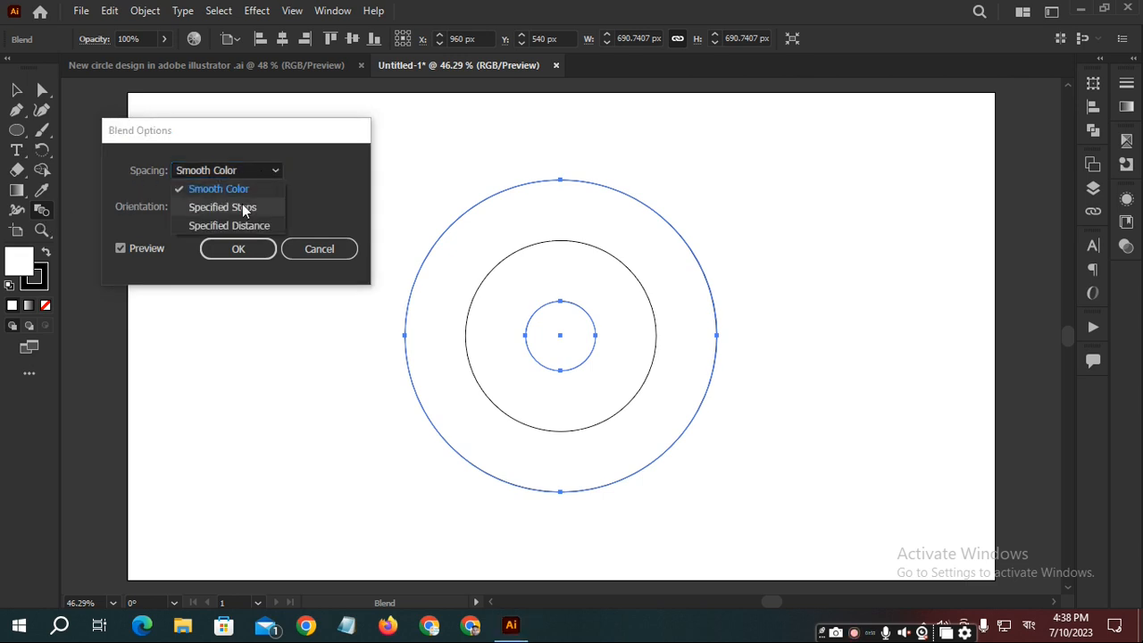
click(238, 207)
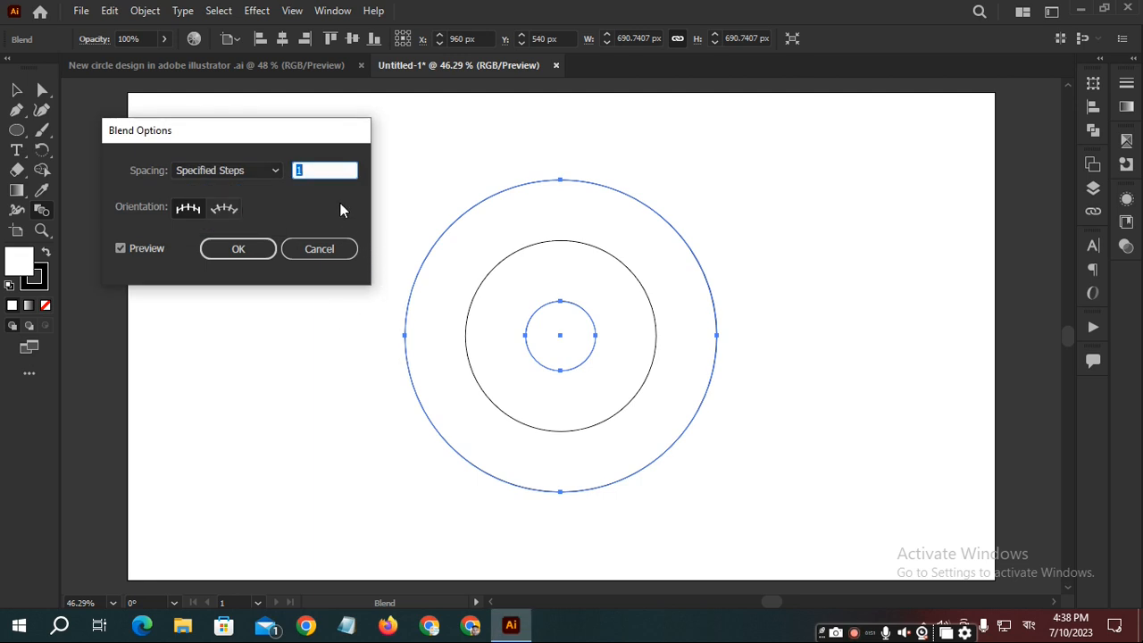
key(Up)
key(Up)
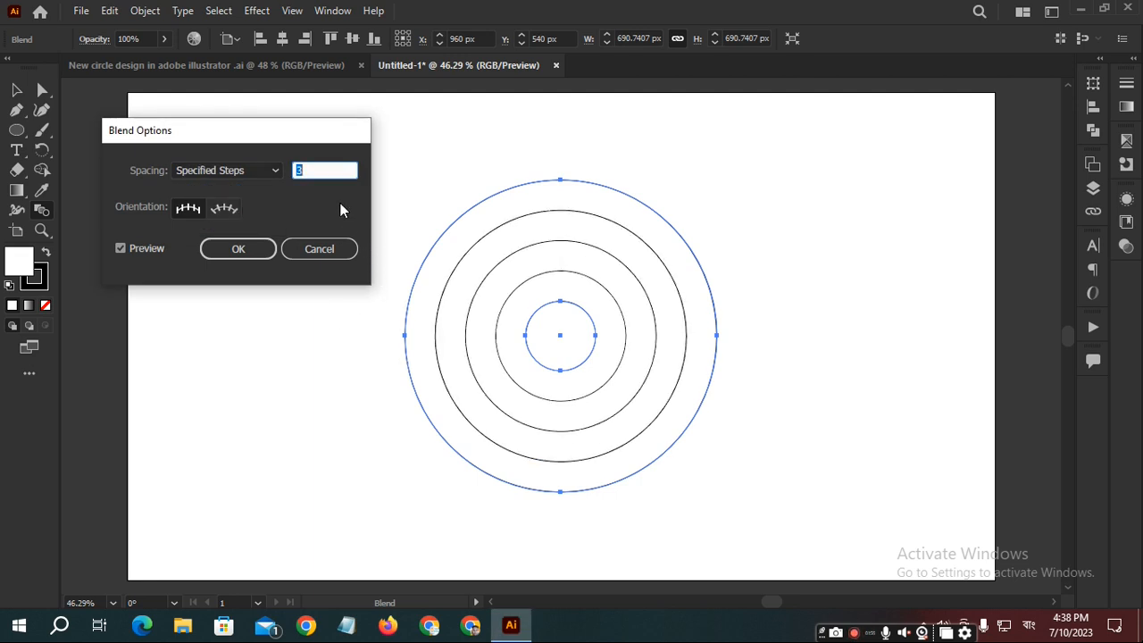
key(Up)
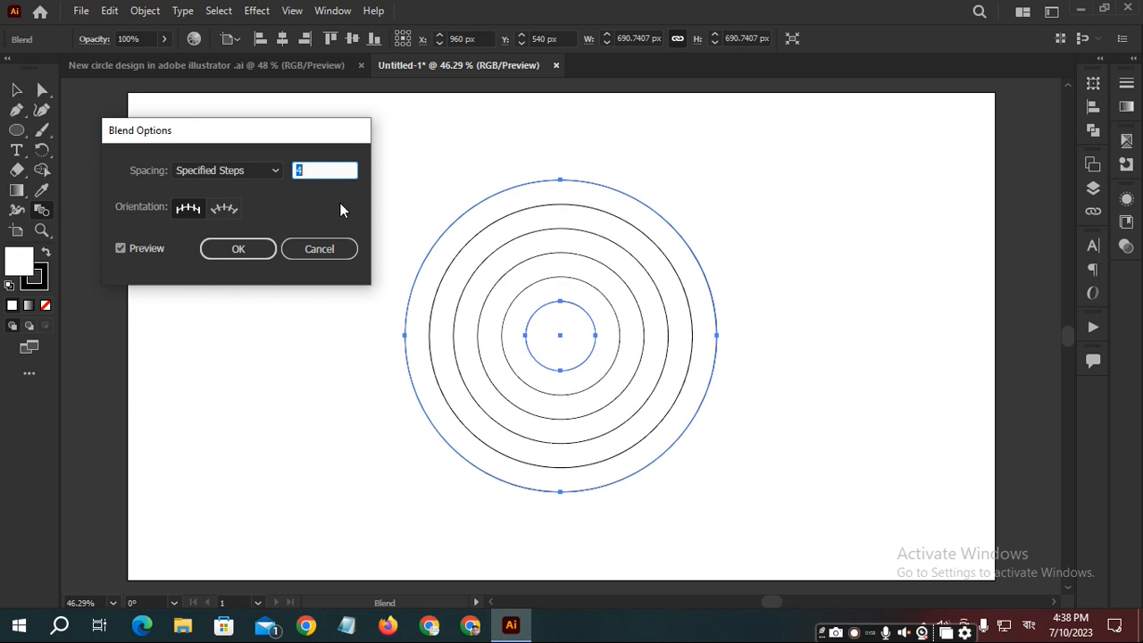
click(256, 246)
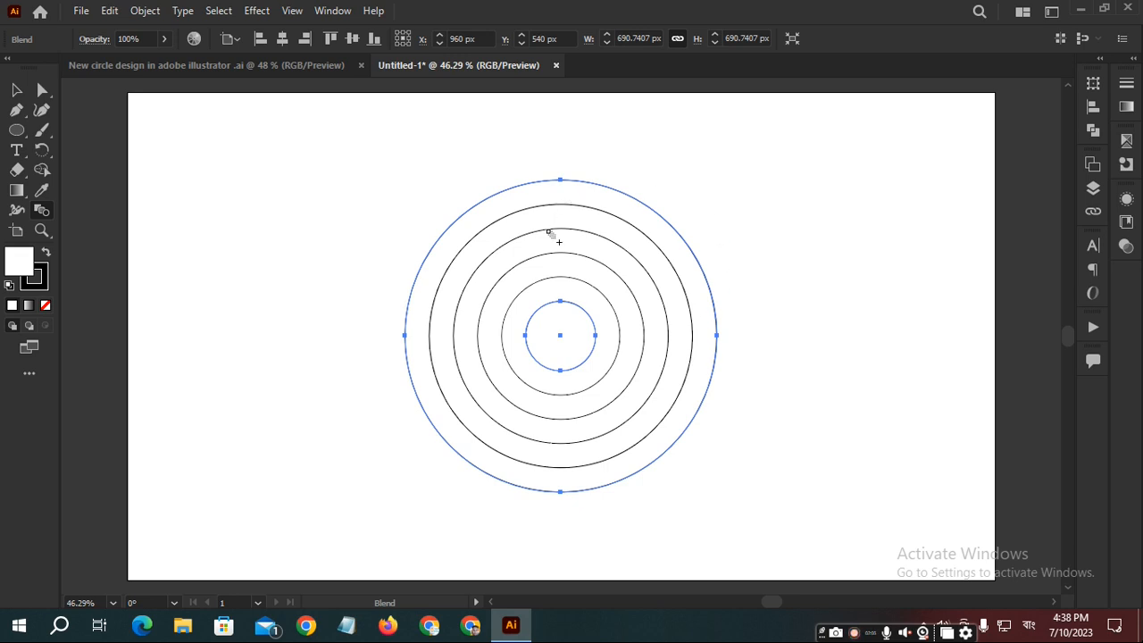
- Expand the blend's appearance, expand its object and fill into separate circles, and deselect the result
click(146, 10)
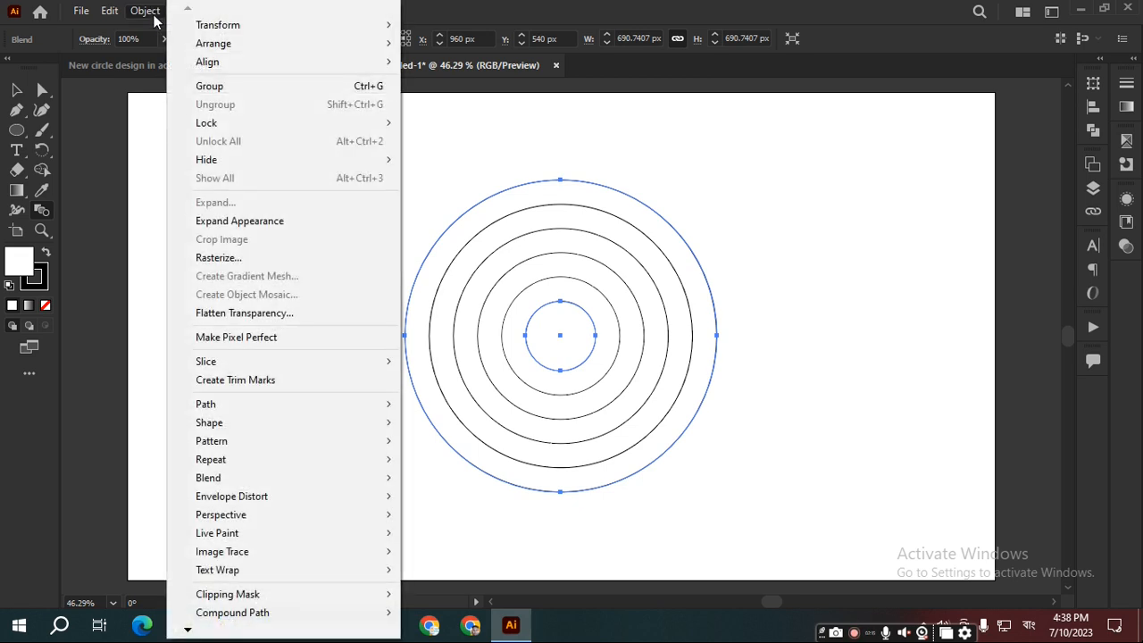
click(275, 226)
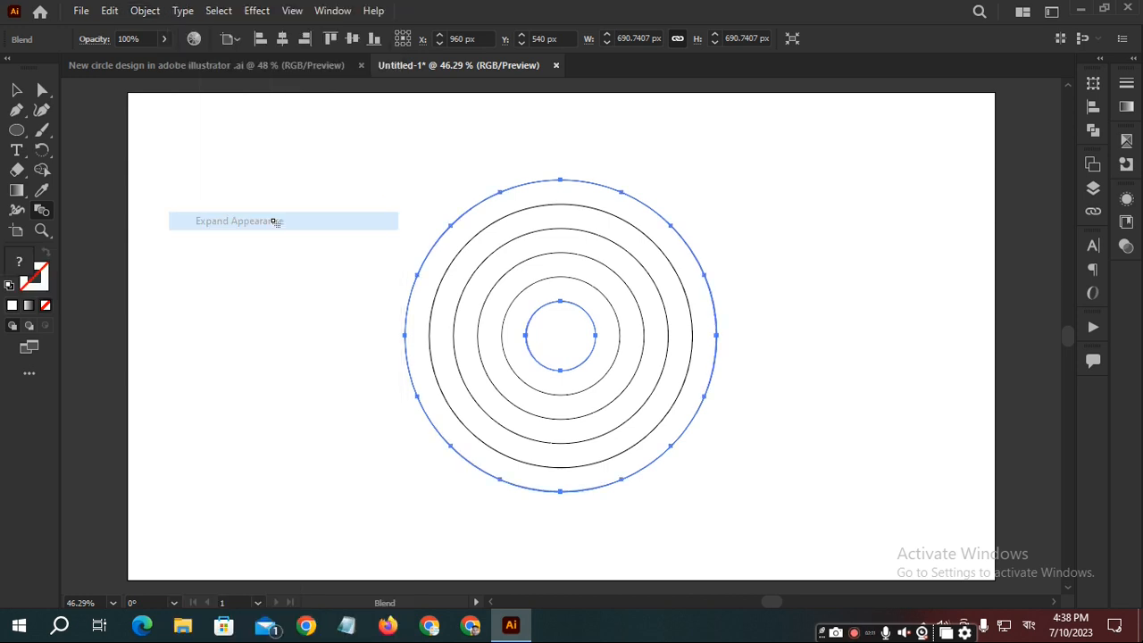
click(132, 17)
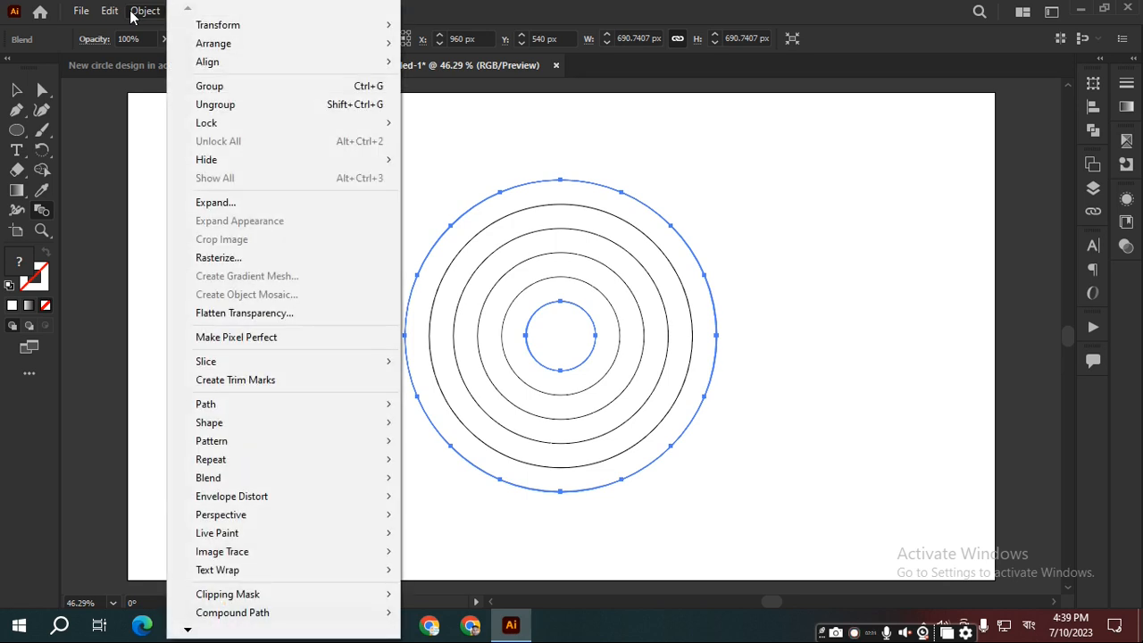
click(241, 204)
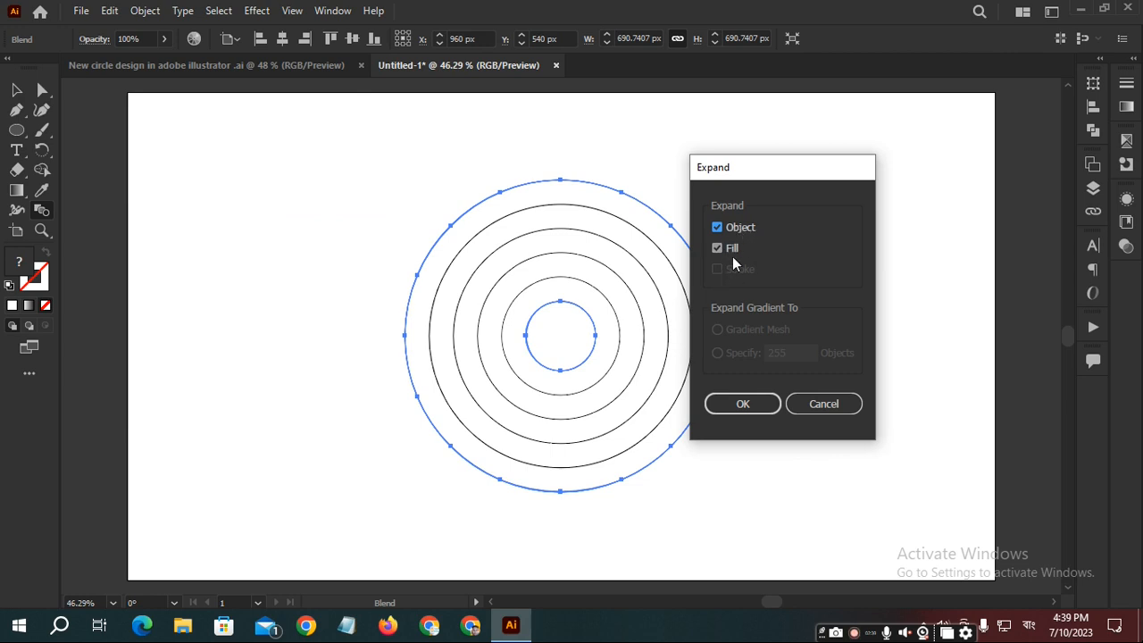
click(745, 403)
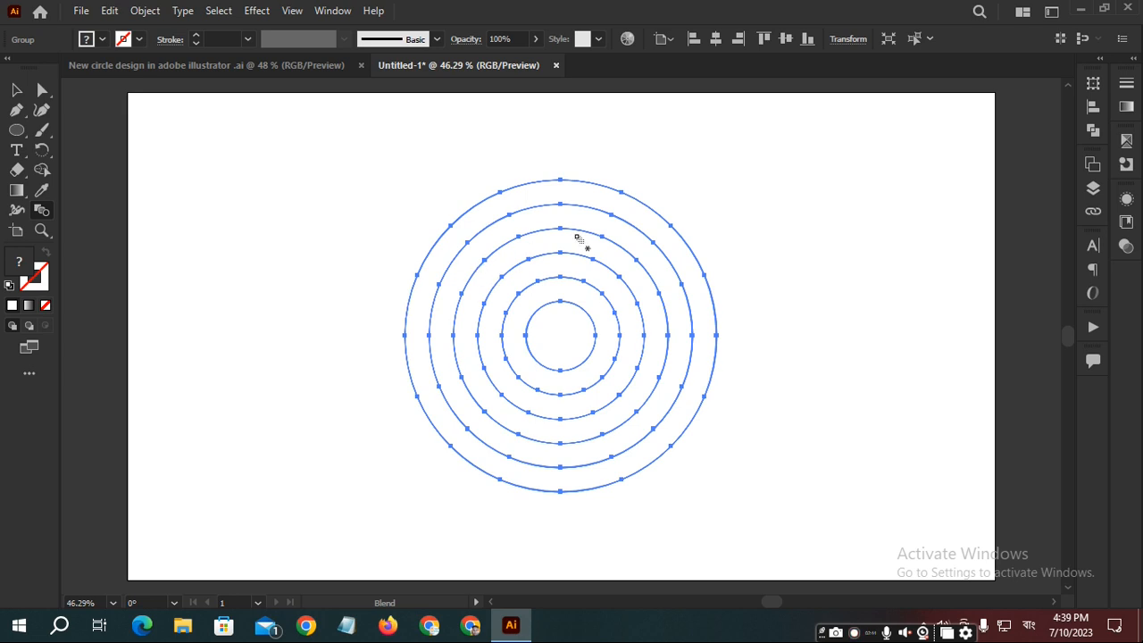
ctrl+click(745, 162)
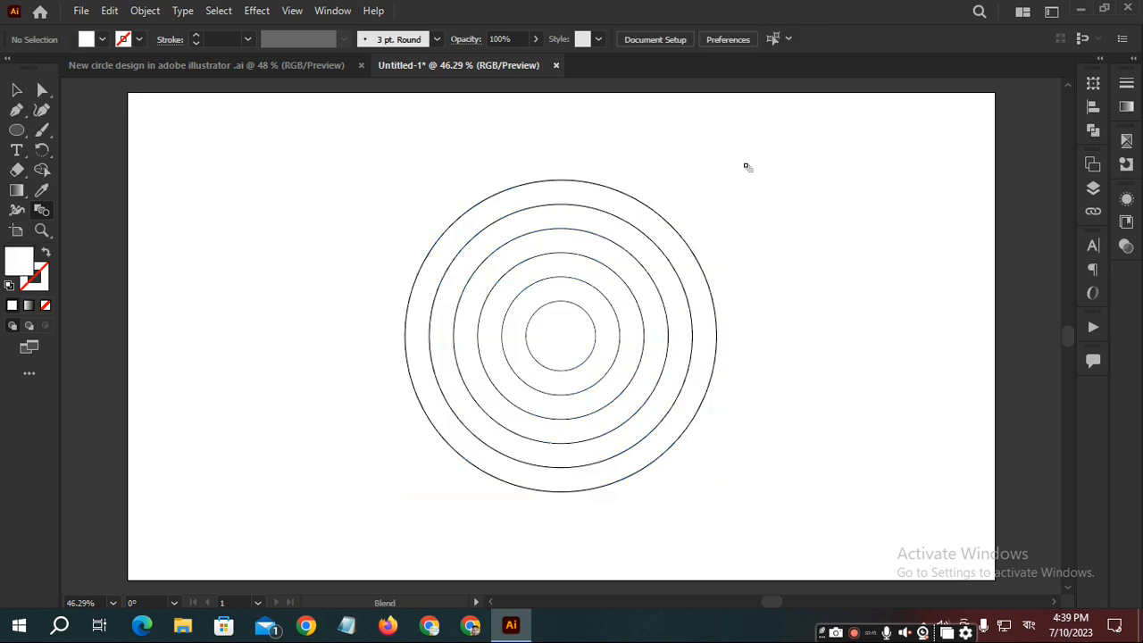
- Draw a long horizontal line touching the top of the outermost circle and center it horizontally on the artboard
right_click(16, 130)
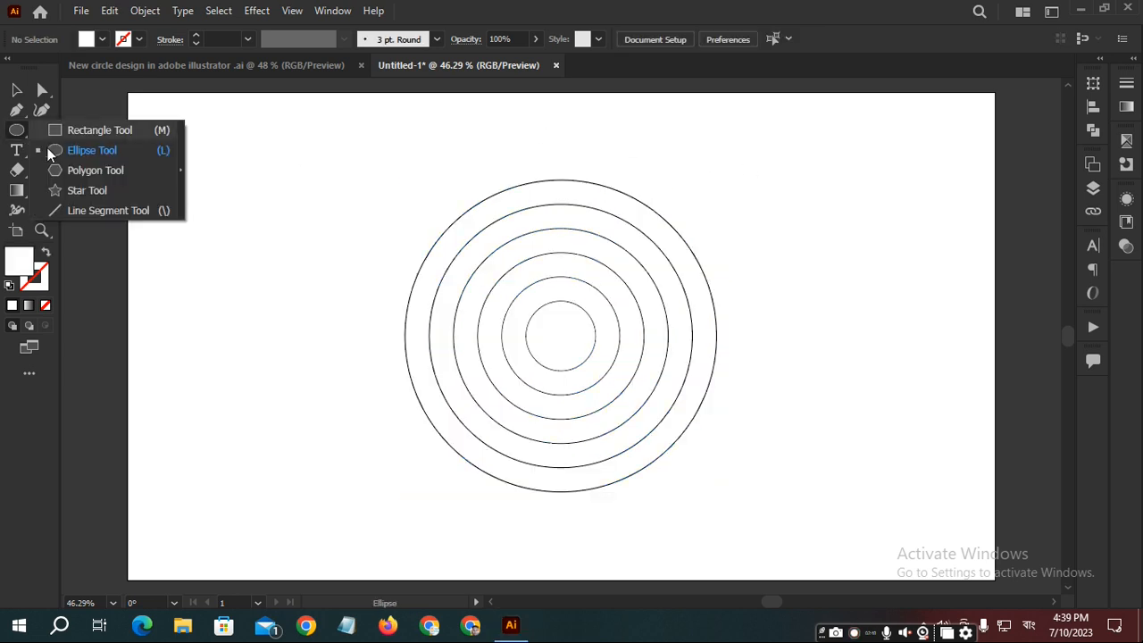
click(104, 209)
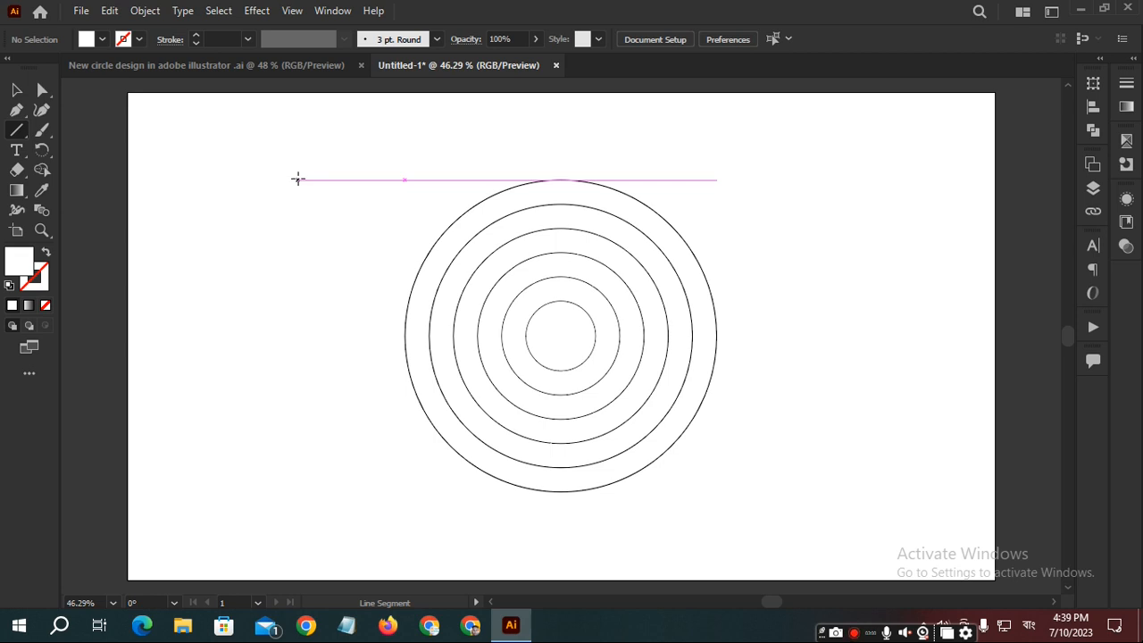
drag(297, 180, 848, 191)
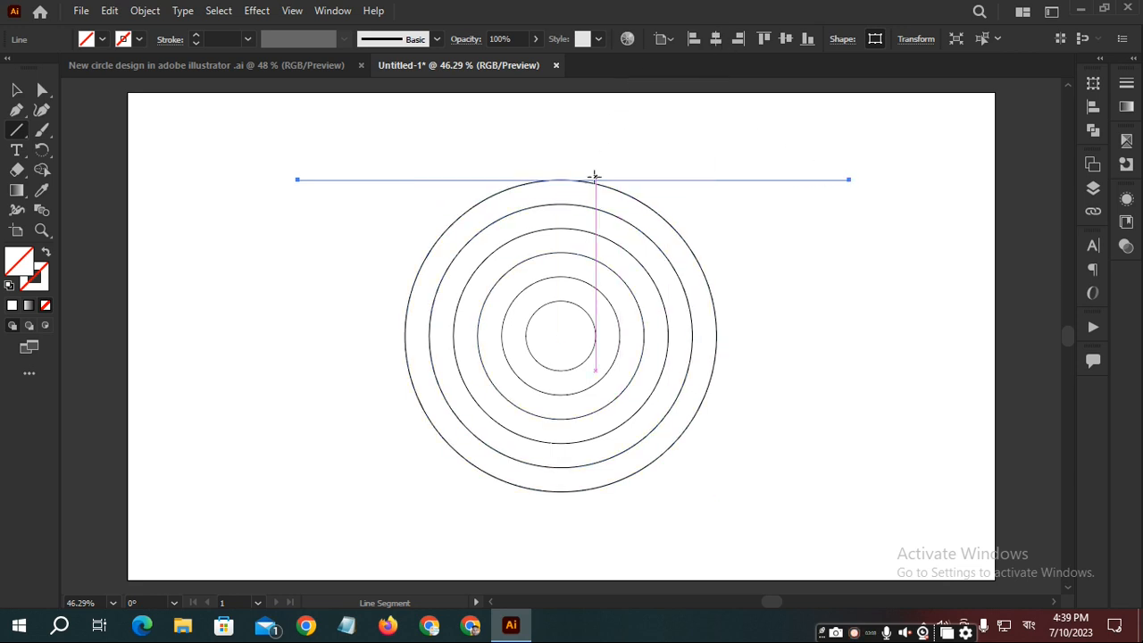
click(715, 39)
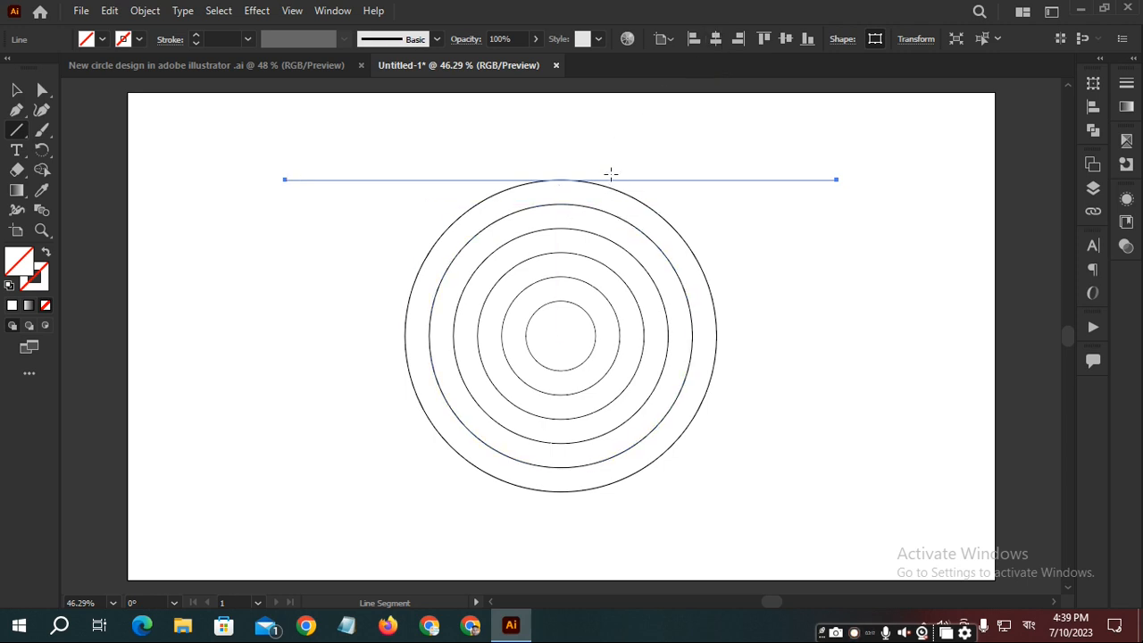
- Duplicate the horizontal line straight down so the copy touches the top of the second-largest circle
key(ctrl)
drag(561, 181, 565, 204)
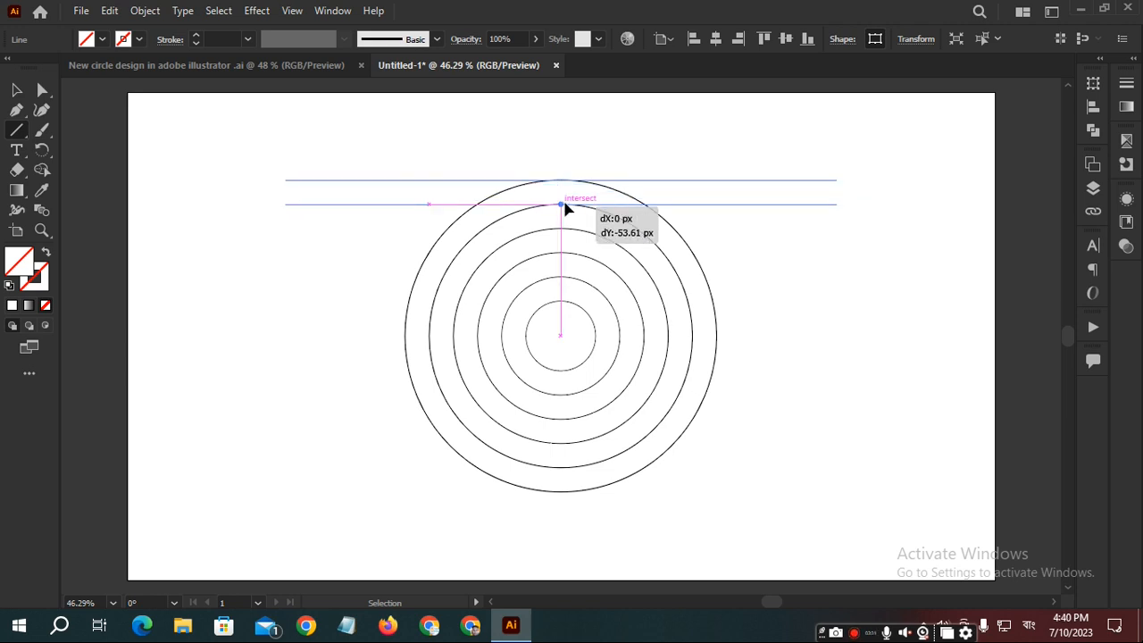
drag(564, 204, 565, 205)
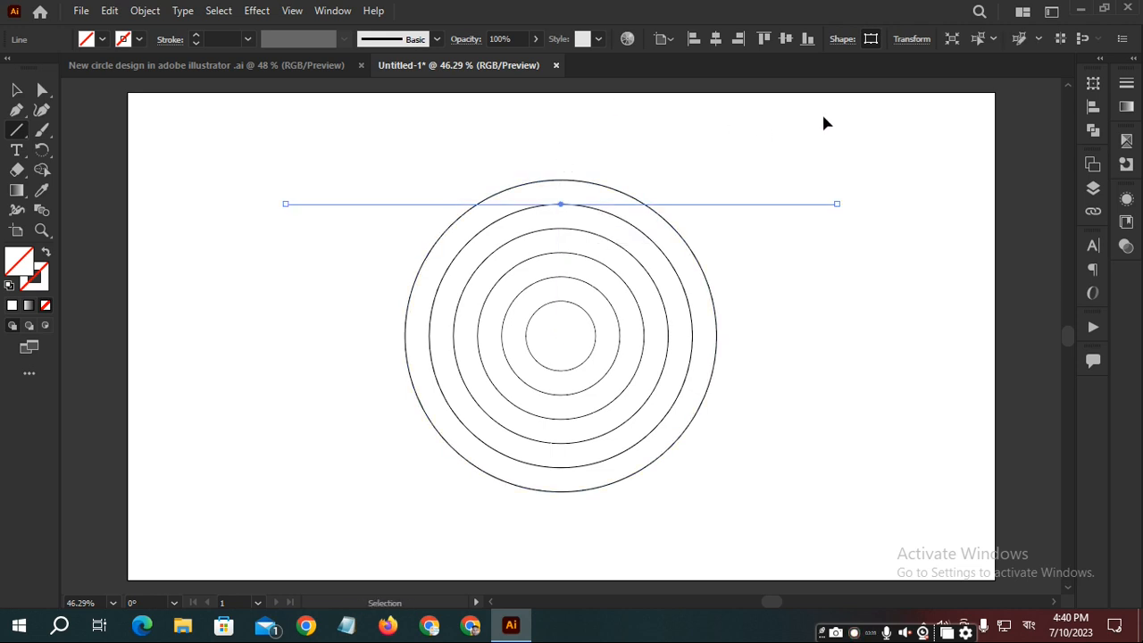
- Apply a black stroke swatch to both horizontal lines and deselect them
drag(819, 112, 856, 241)
key(ctrl+d)
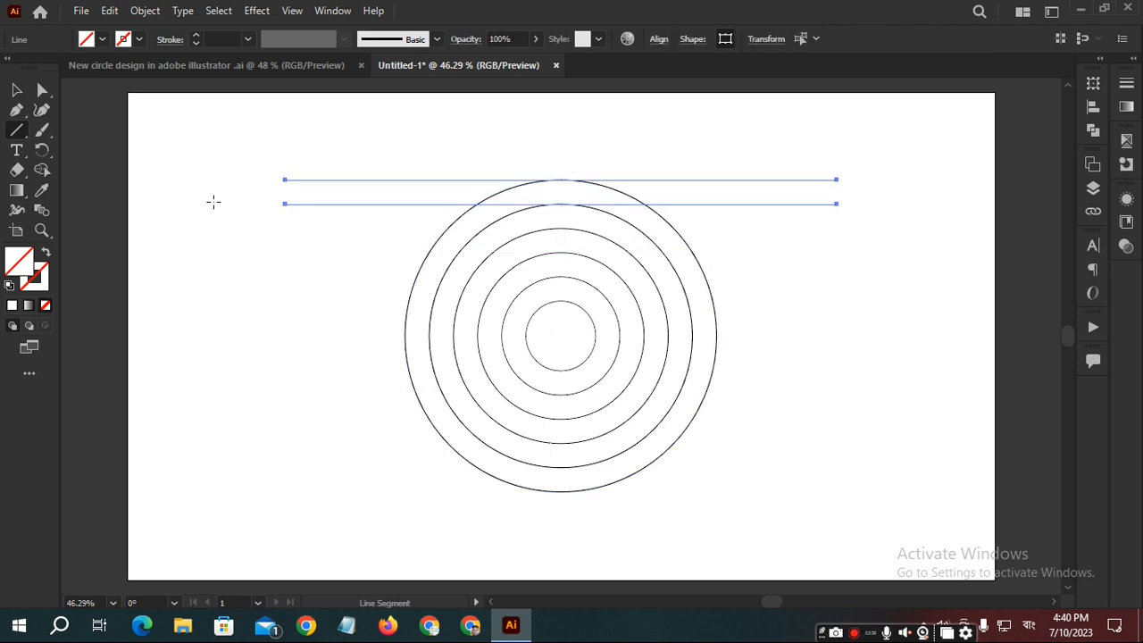
click(44, 282)
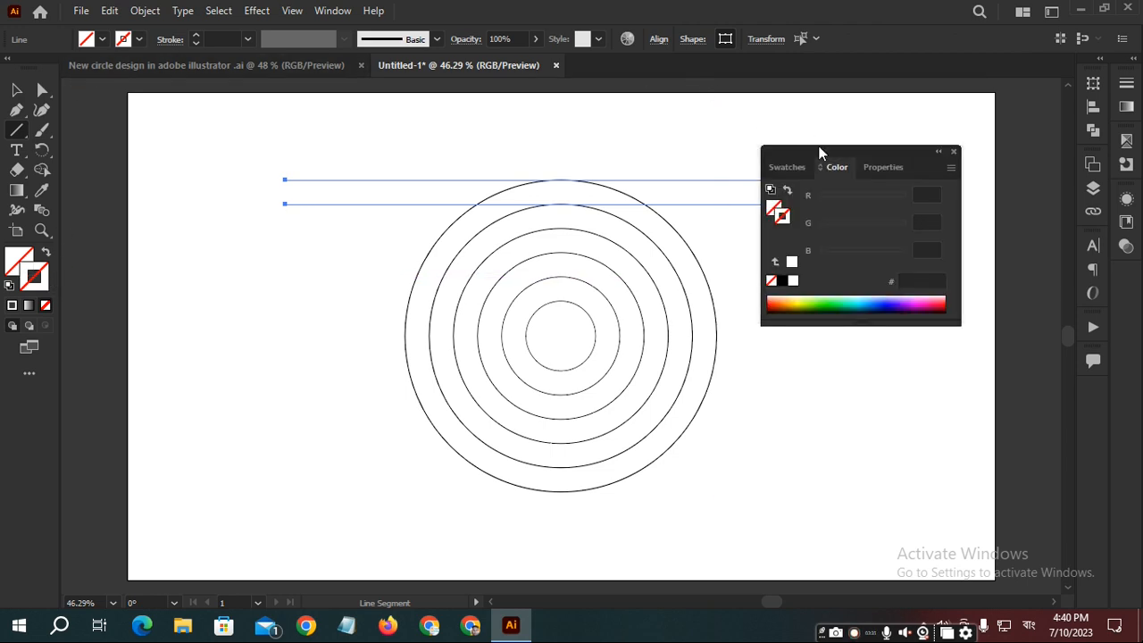
click(789, 168)
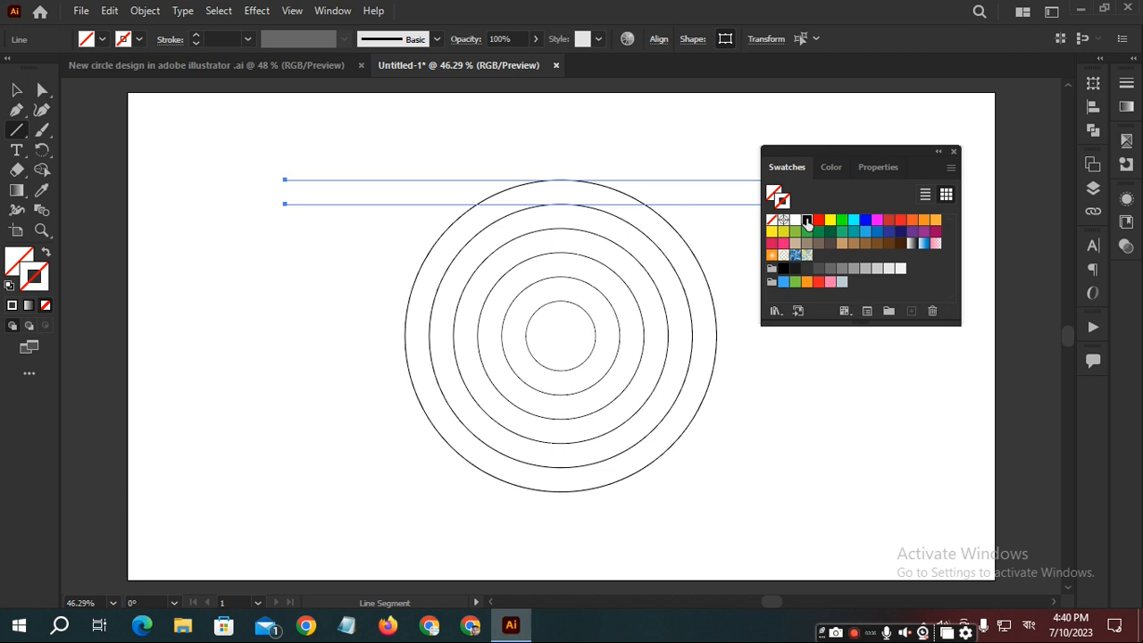
click(807, 221)
ctrl+click(729, 140)
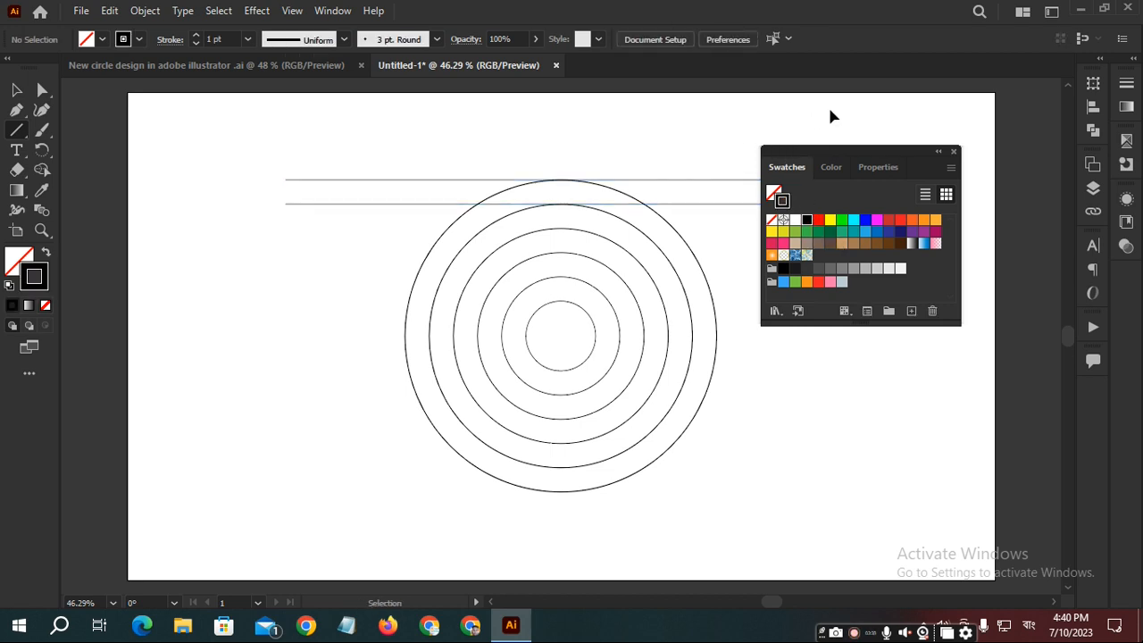
click(954, 152)
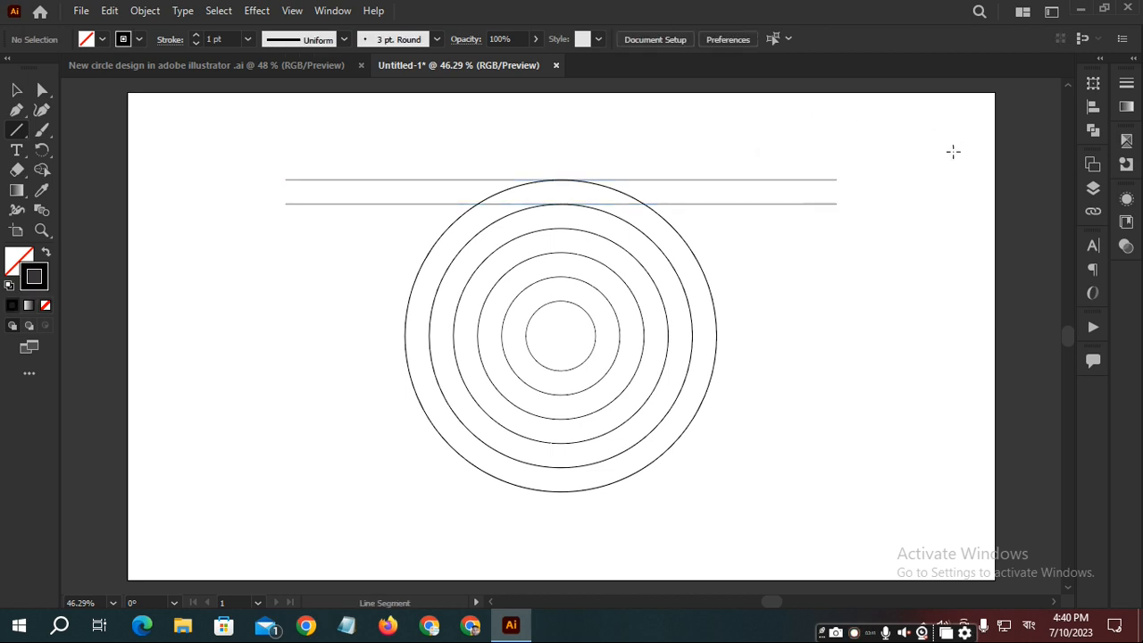
- Duplicate the lower horizontal line straight down four times so the copies touch the tops of the four remaining inner circles
click(768, 210)
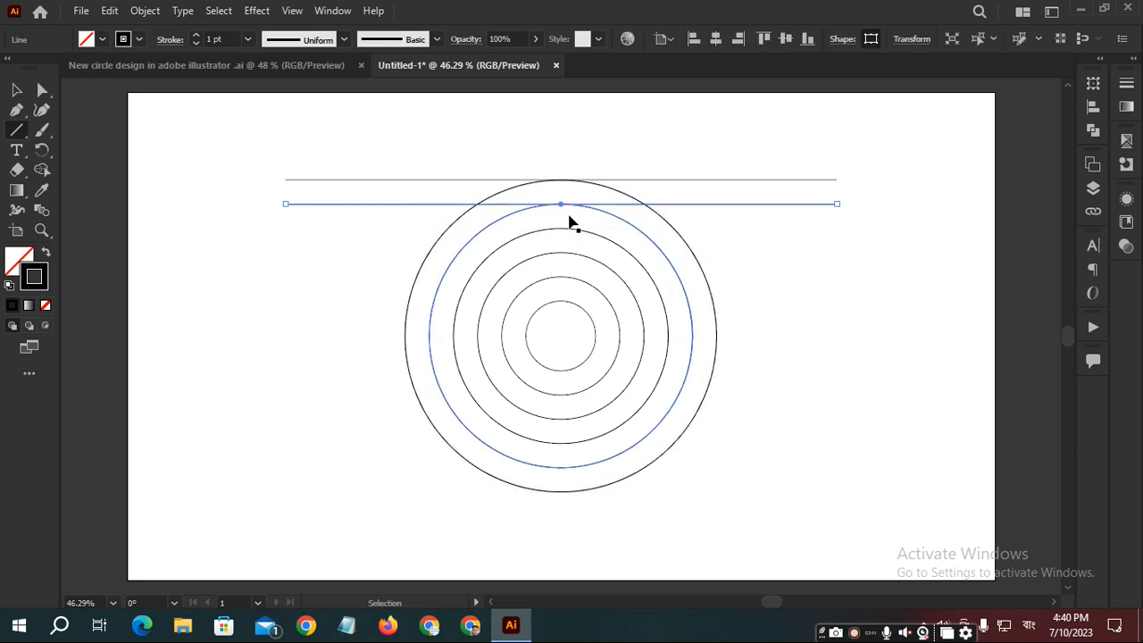
drag(561, 208, 559, 229)
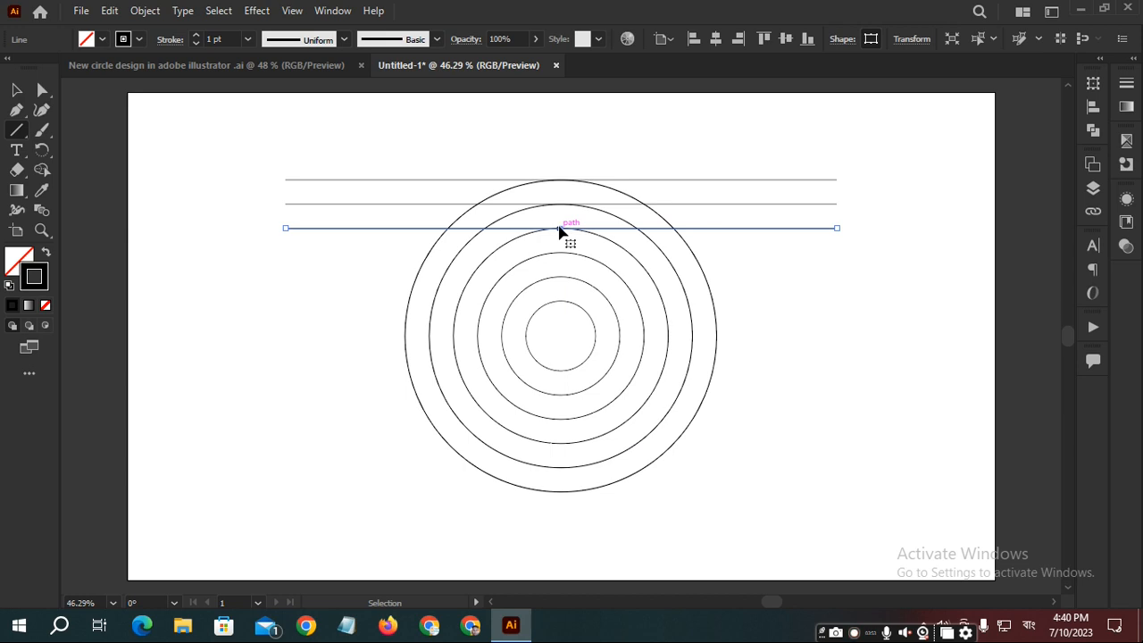
drag(559, 231, 559, 251)
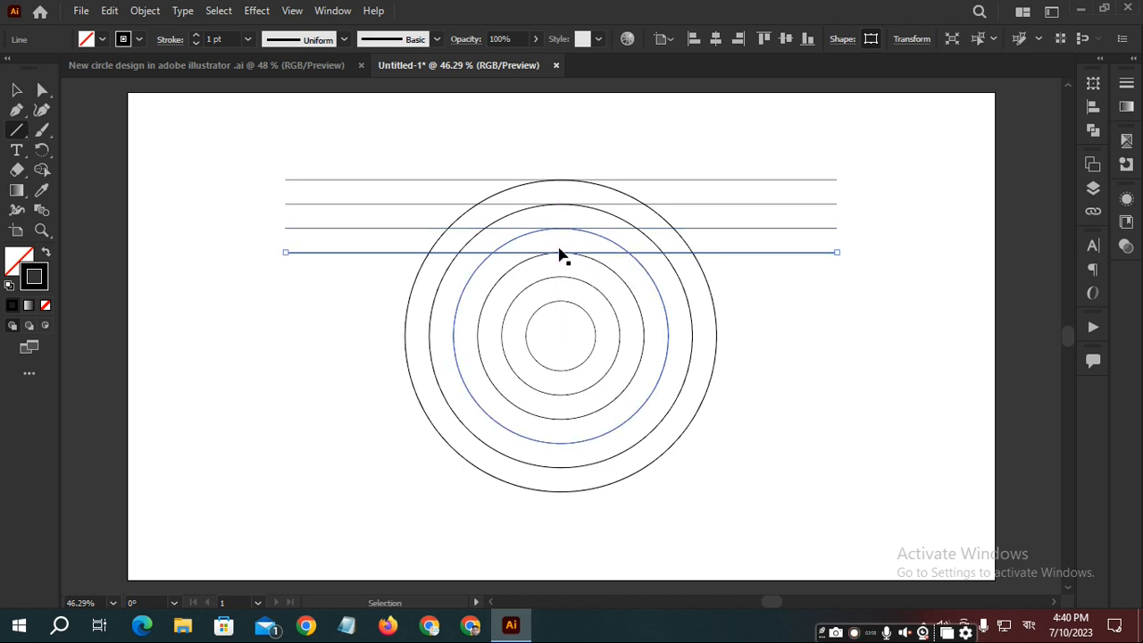
drag(564, 255, 553, 283)
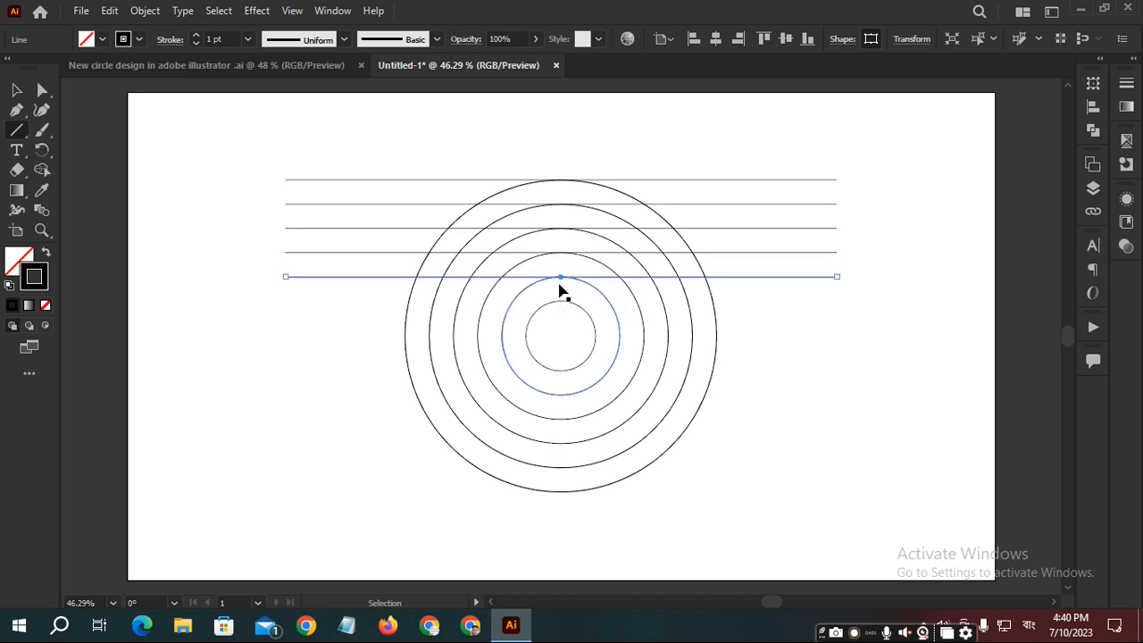
drag(561, 279, 561, 304)
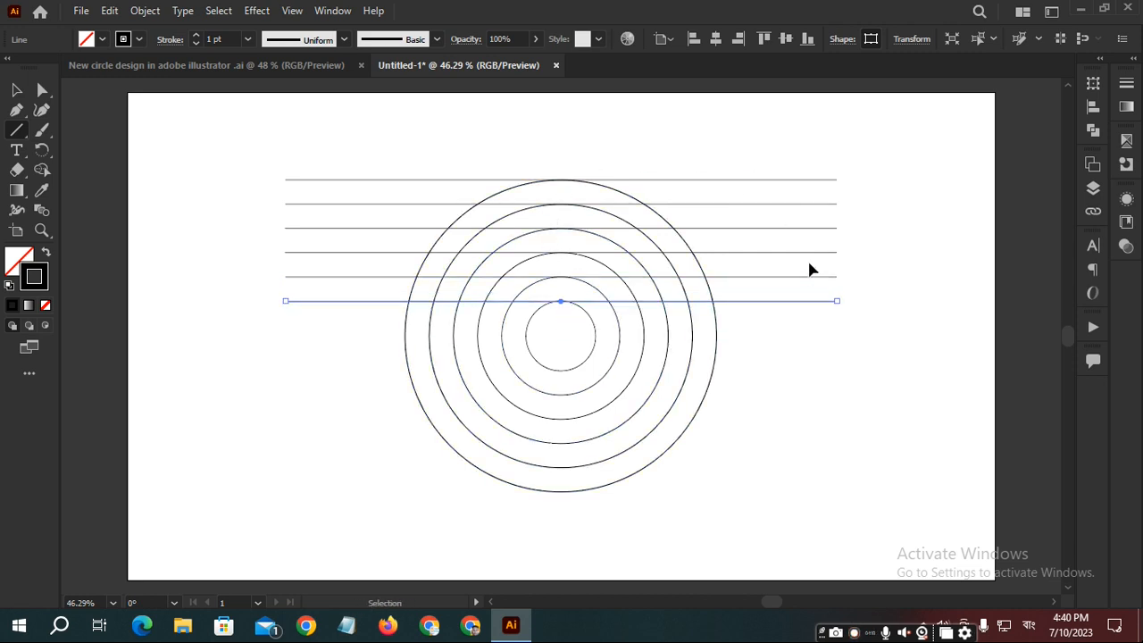
drag(791, 140, 839, 382)
click(783, 370)
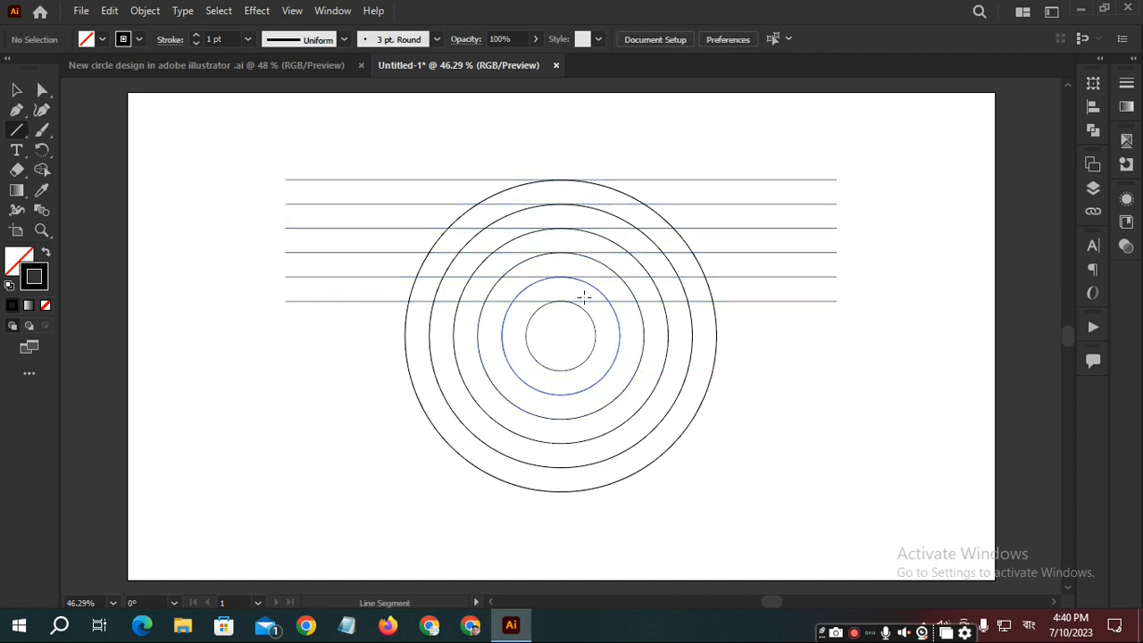
- Examine in outline view at high magnification how the horizontal lines meet the tops of the circles
scroll(556, 300, up, 5)
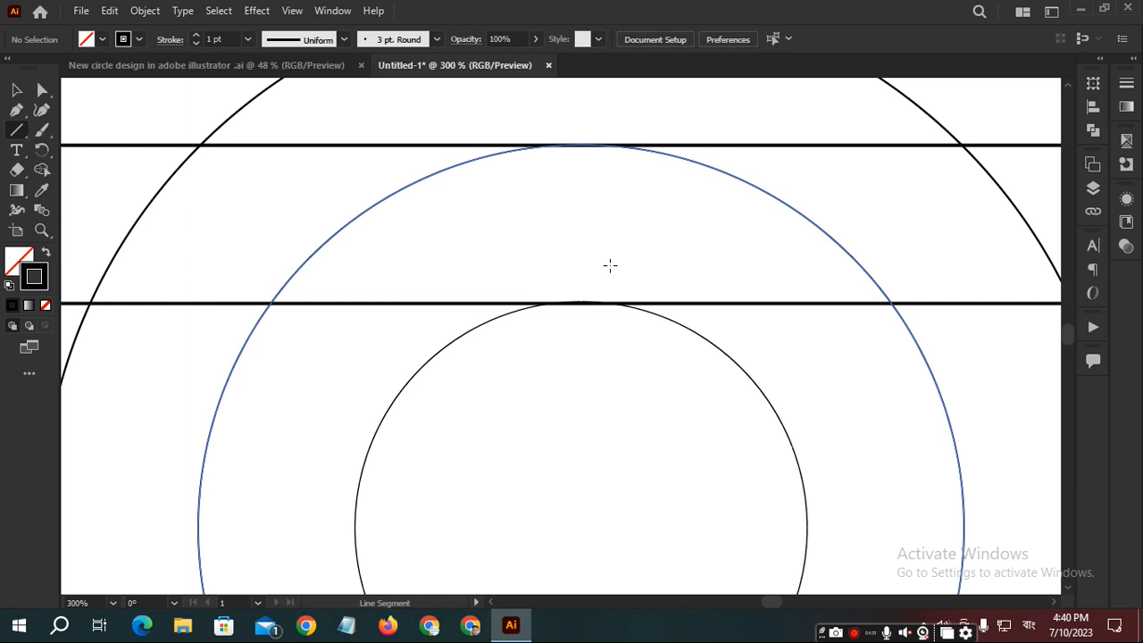
key(ctrl+y)
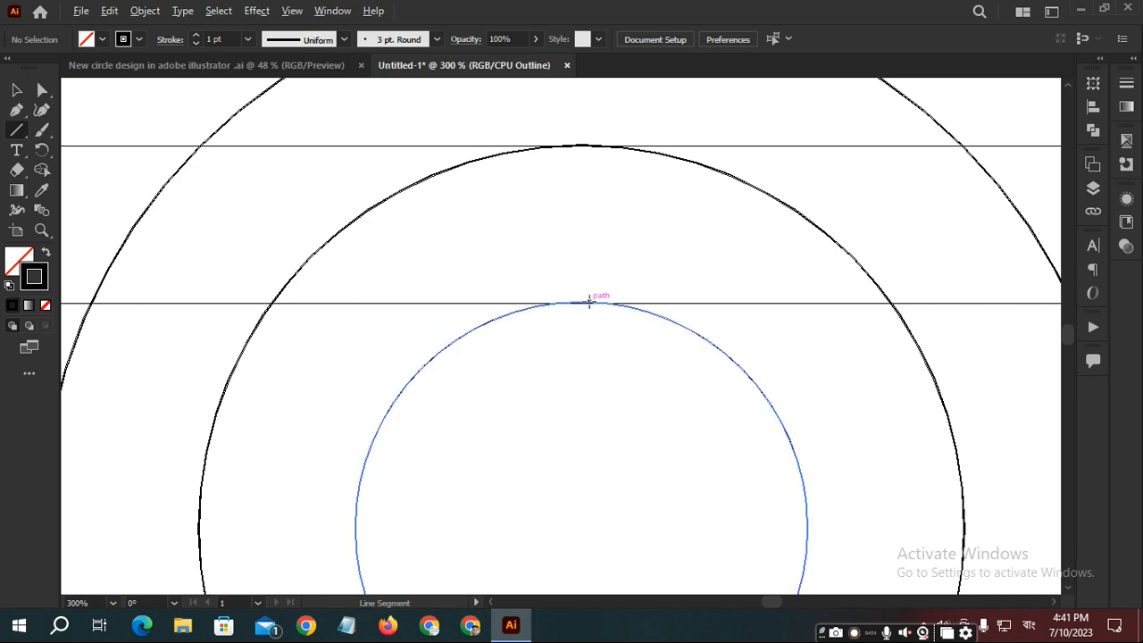
scroll(589, 303, up, 5)
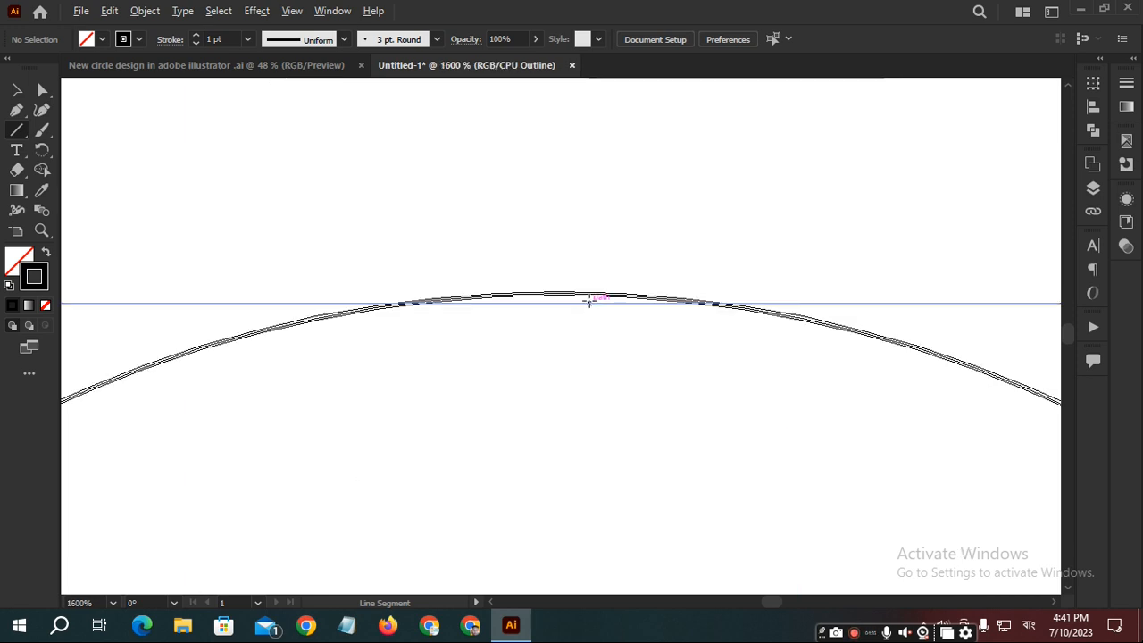
scroll(589, 302, up, 10)
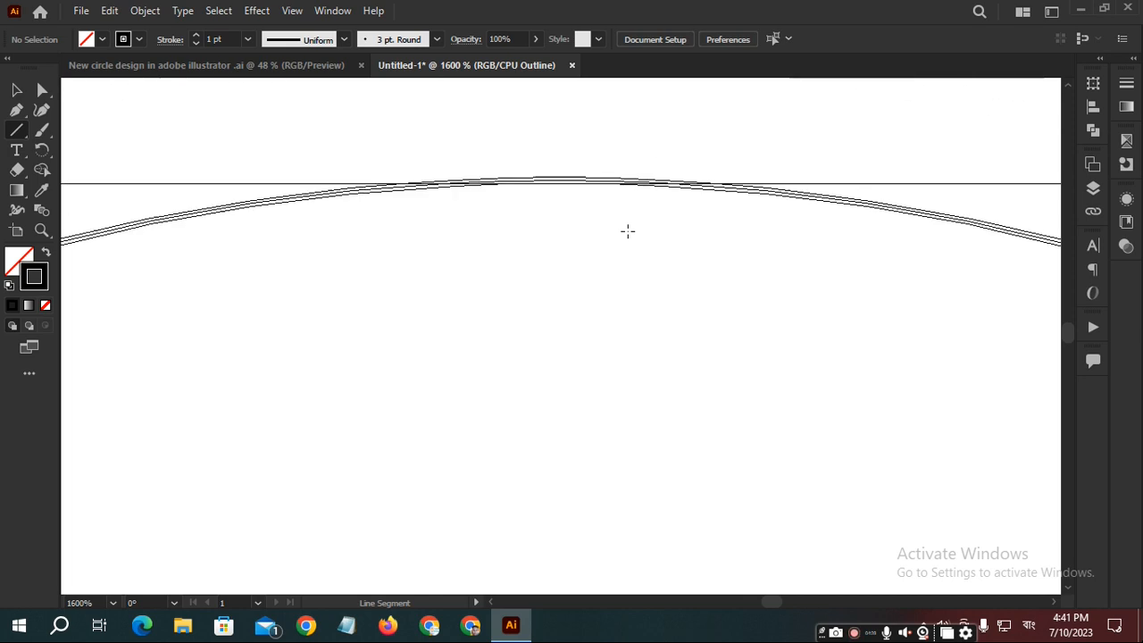
scroll(628, 231, up, 4)
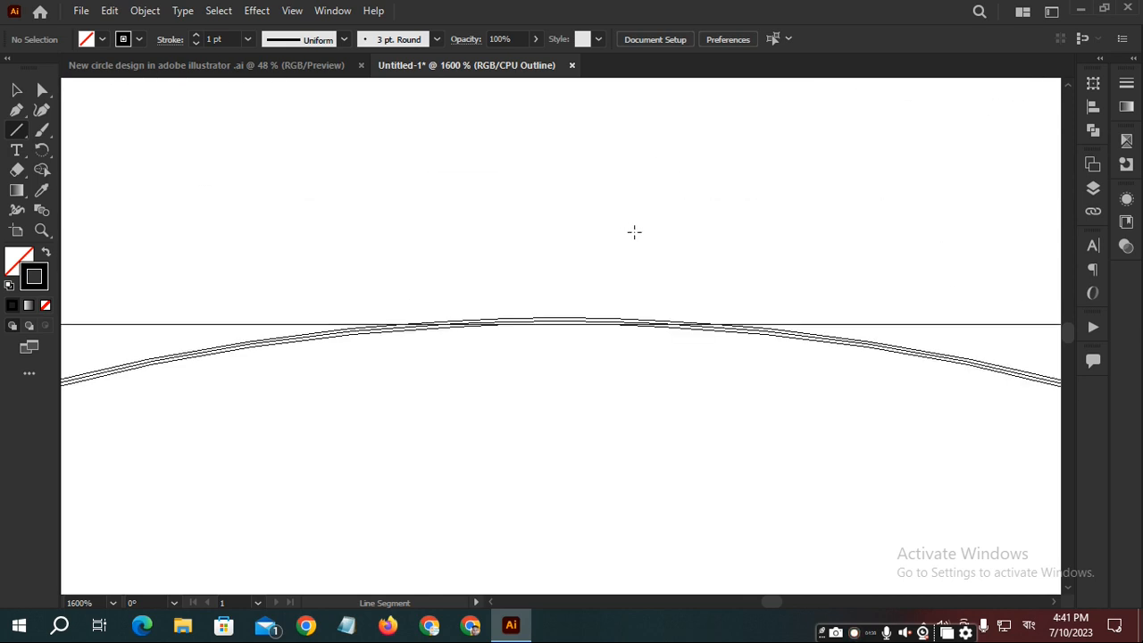
scroll(776, 388, right, 3)
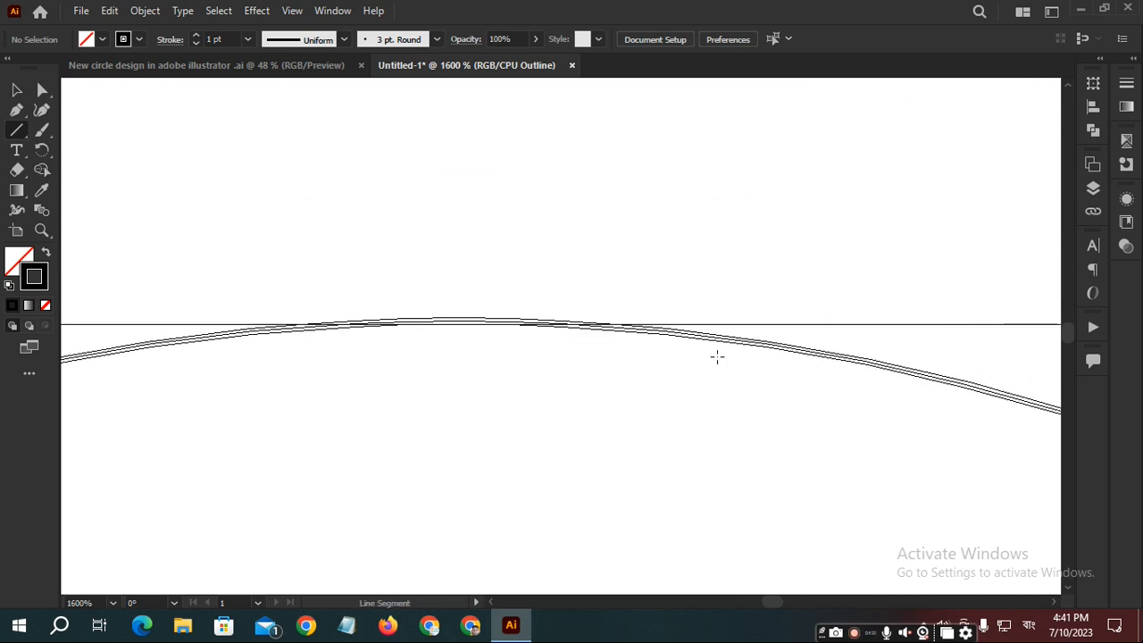
scroll(709, 355, down, 5)
scroll(643, 196, down, 3)
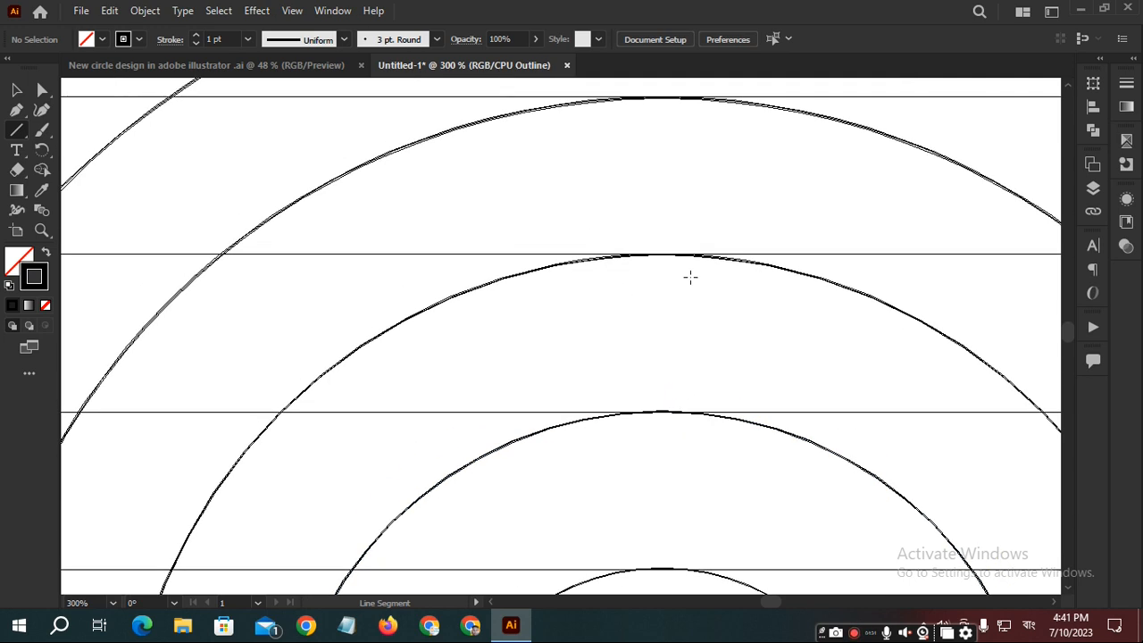
scroll(669, 259, up, 6)
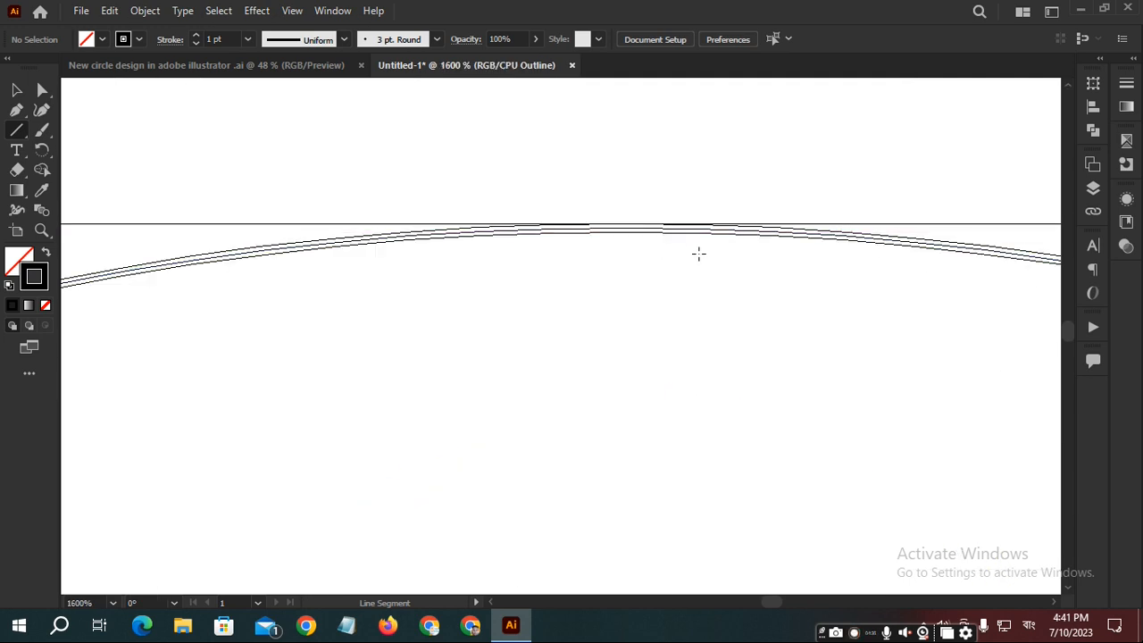
scroll(684, 233, up, 1)
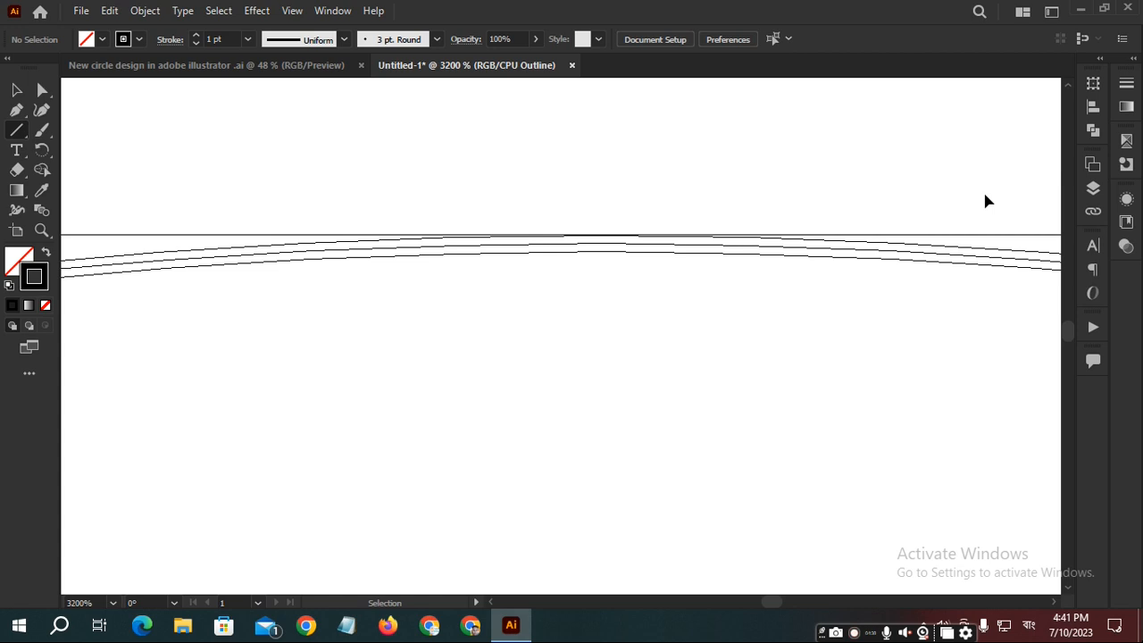
drag(1020, 206, 1028, 259)
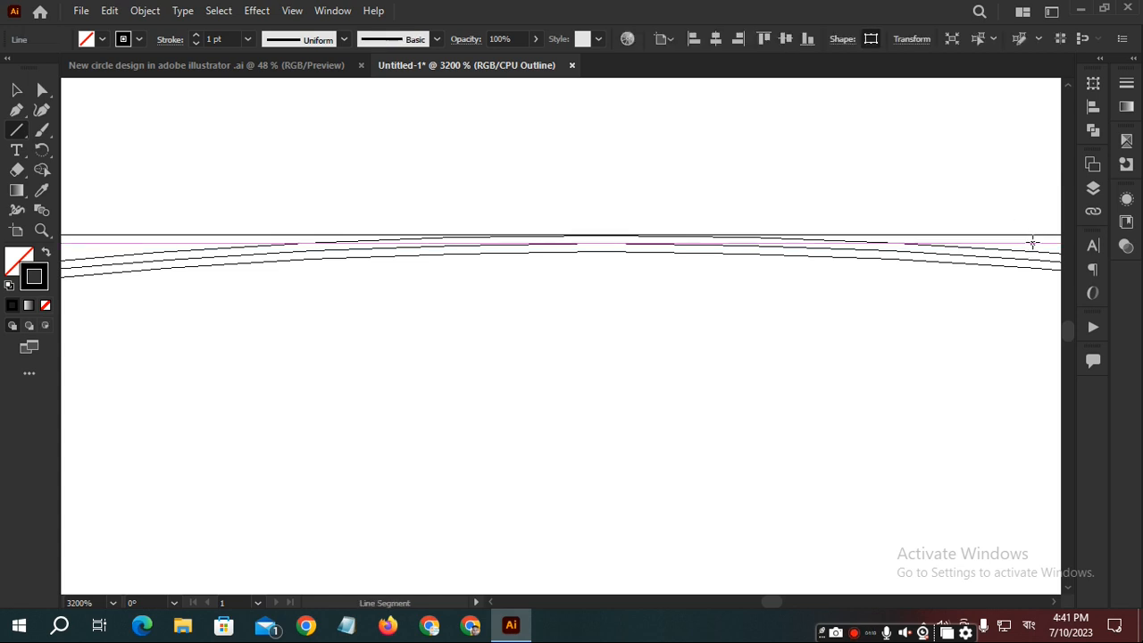
ctrl+click(973, 243)
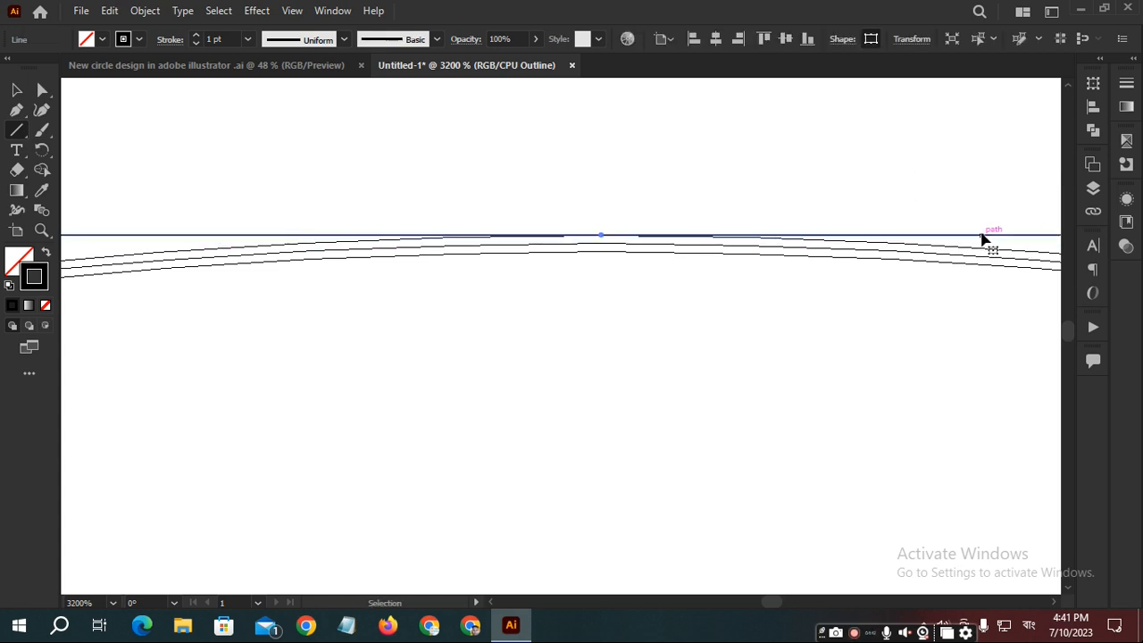
ctrl+click(650, 269)
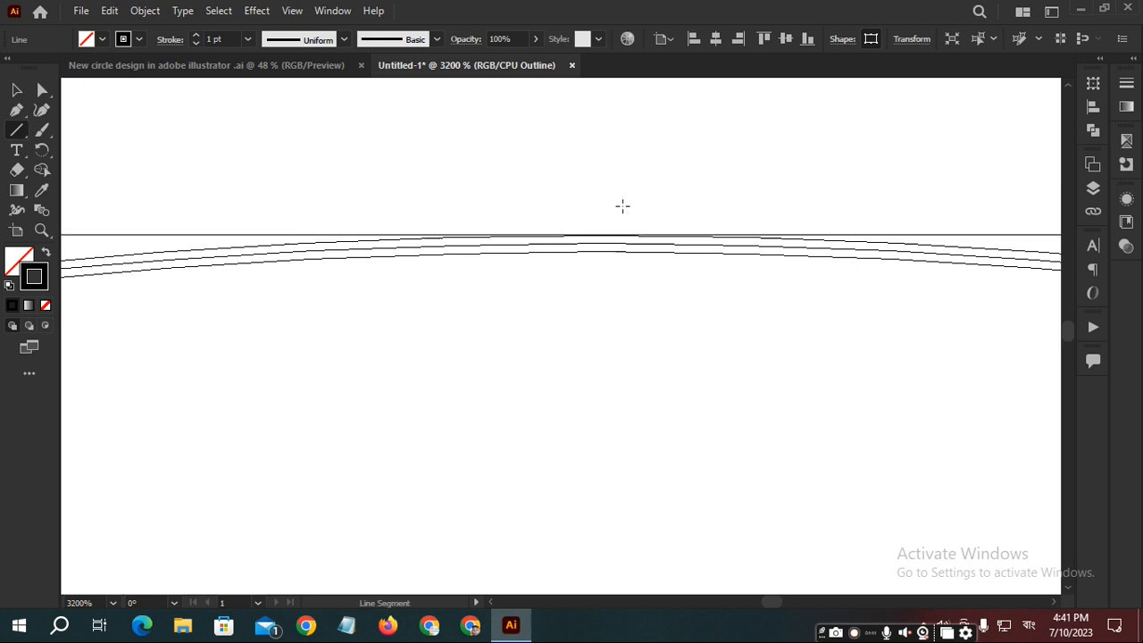
scroll(631, 183, up, 2)
scroll(671, 238, up, 3)
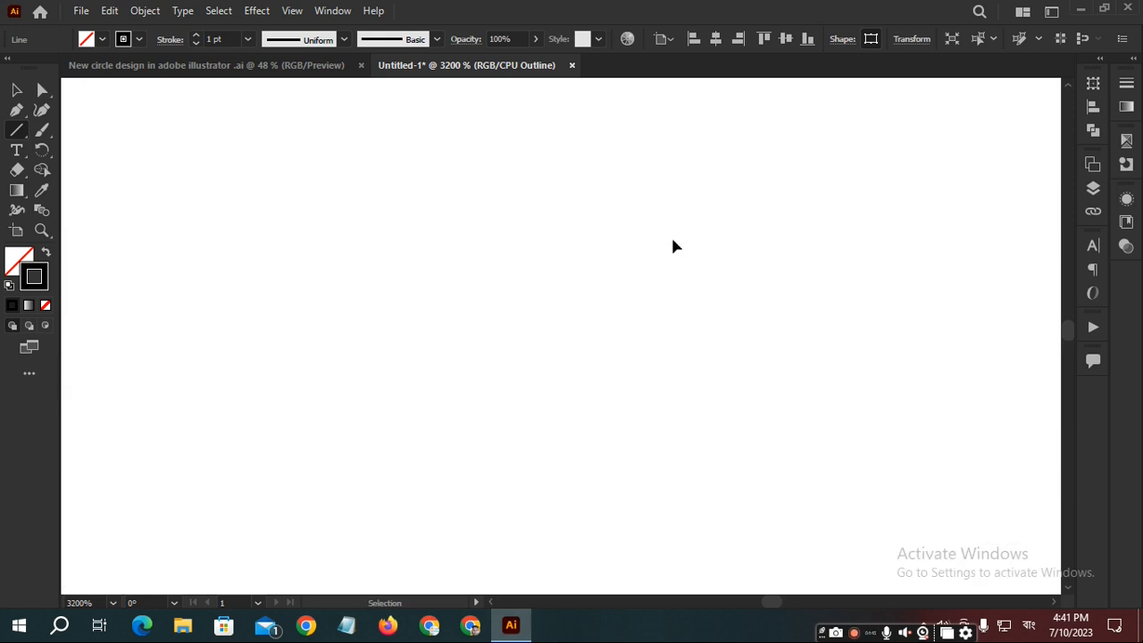
- Fit the artboard in the window and return to the preview display with nothing selected
key(ctrl+0)
ctrl+click(890, 146)
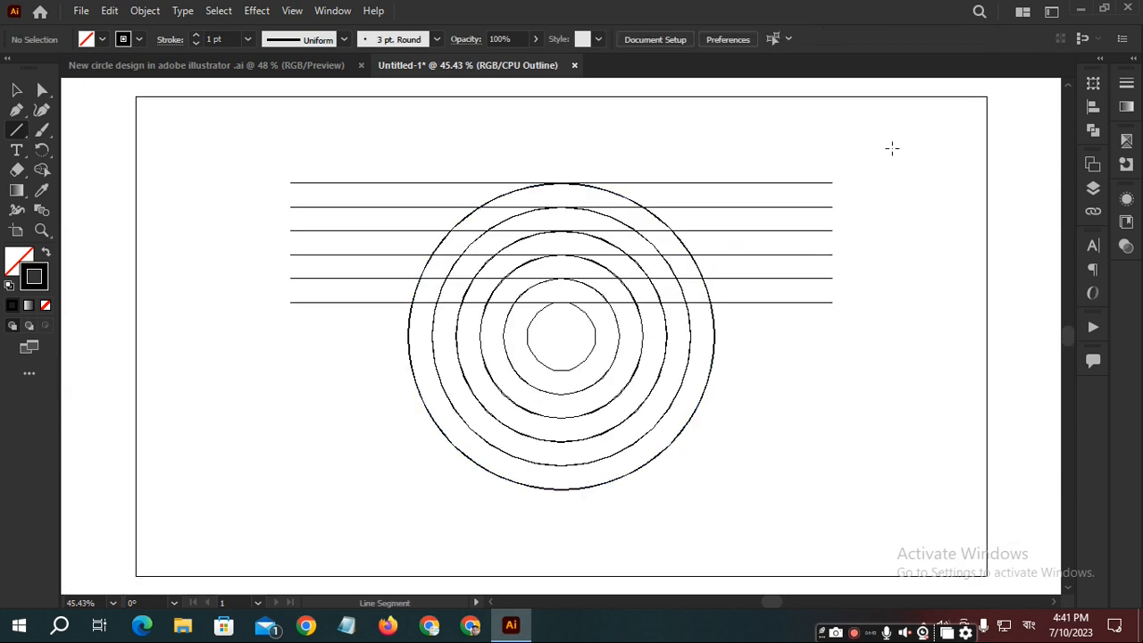
key(ctrl+a)
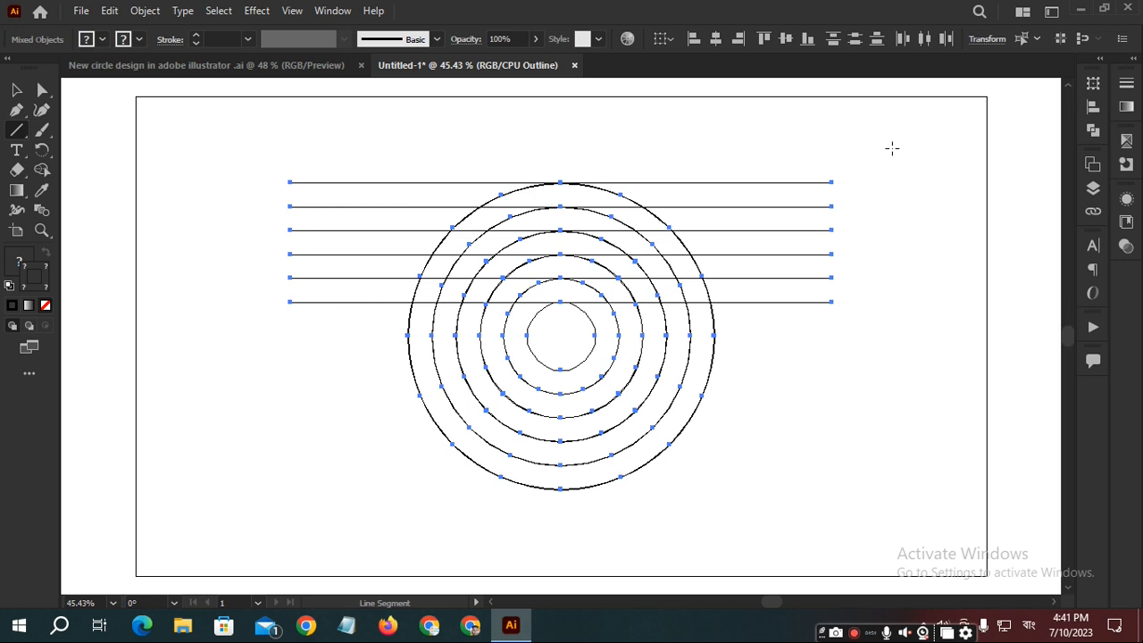
key(ctrl+y)
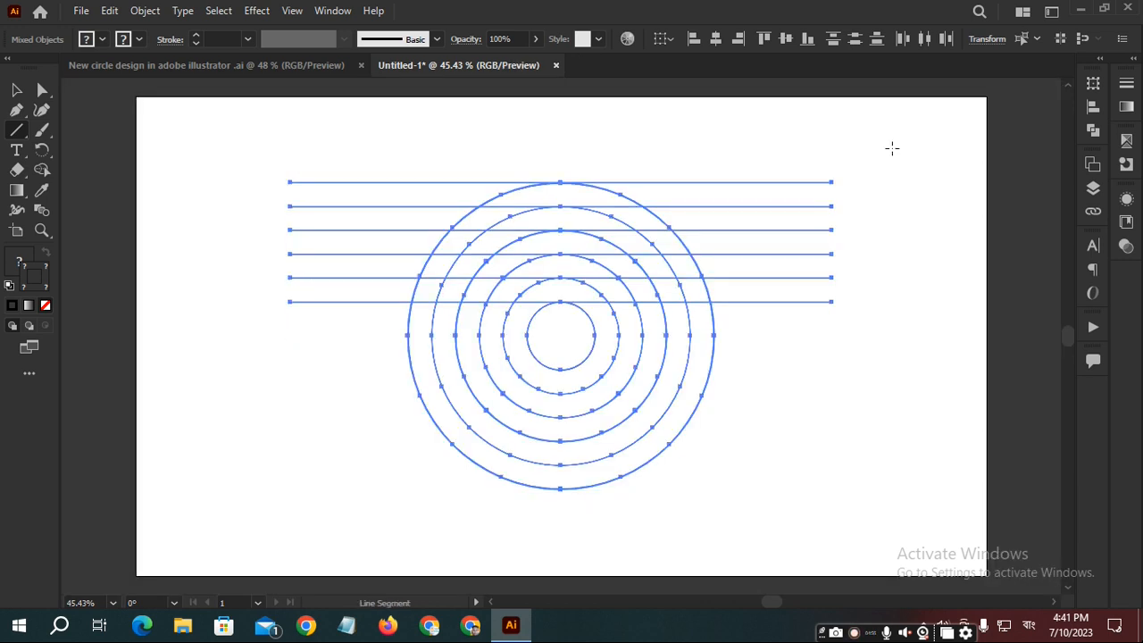
key(ctrl+shift+a)
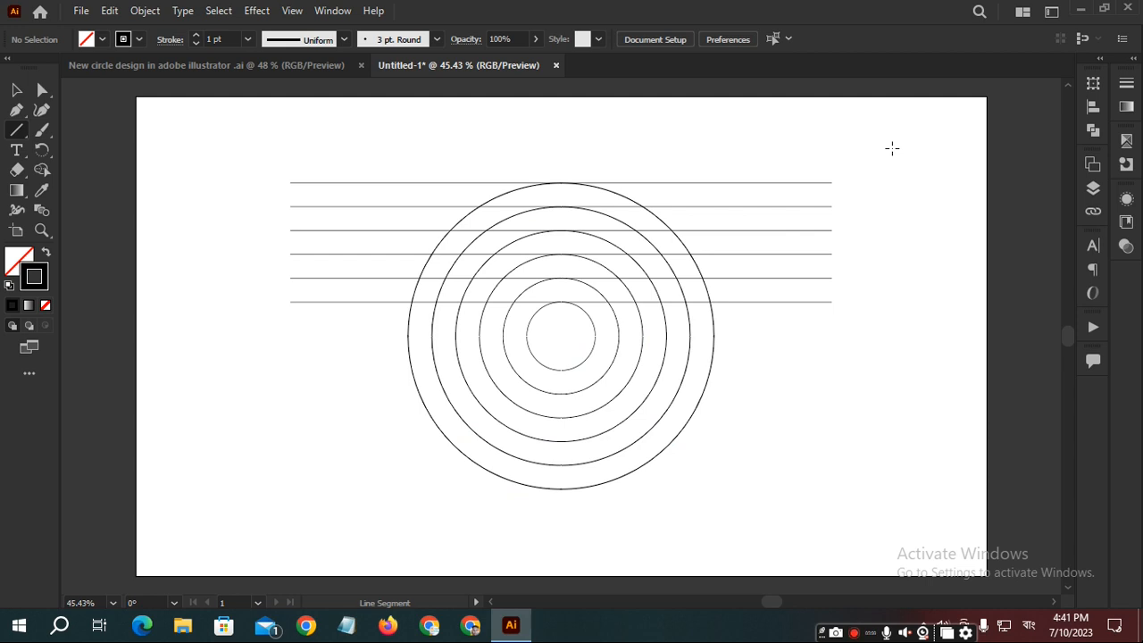
key(ctrl+a)
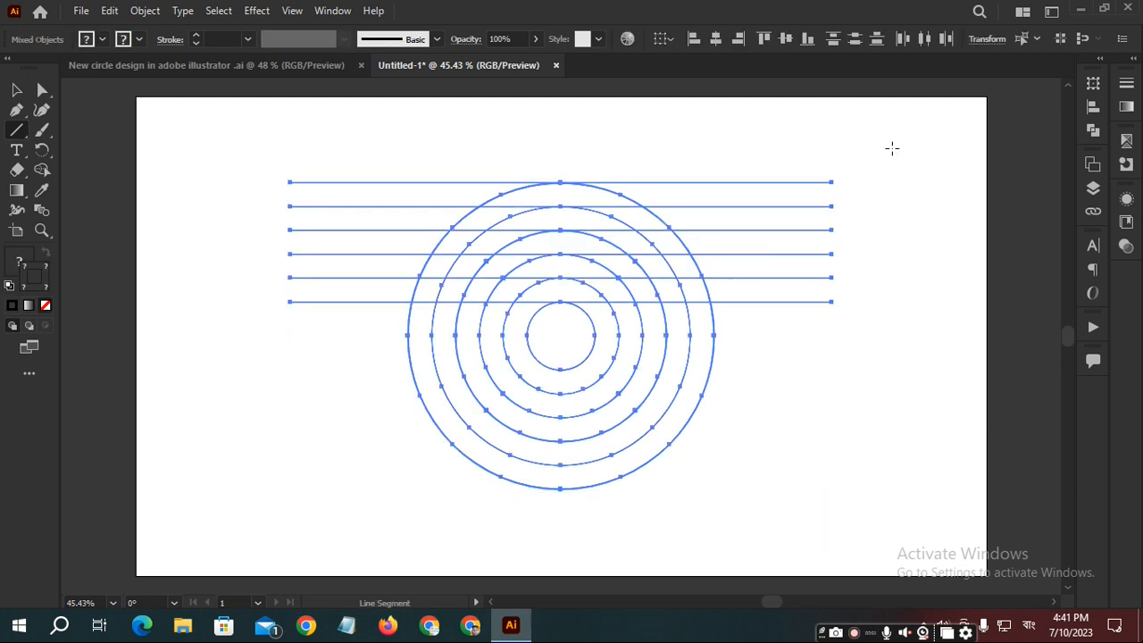
key(v)
key(ctrl+shift+a)
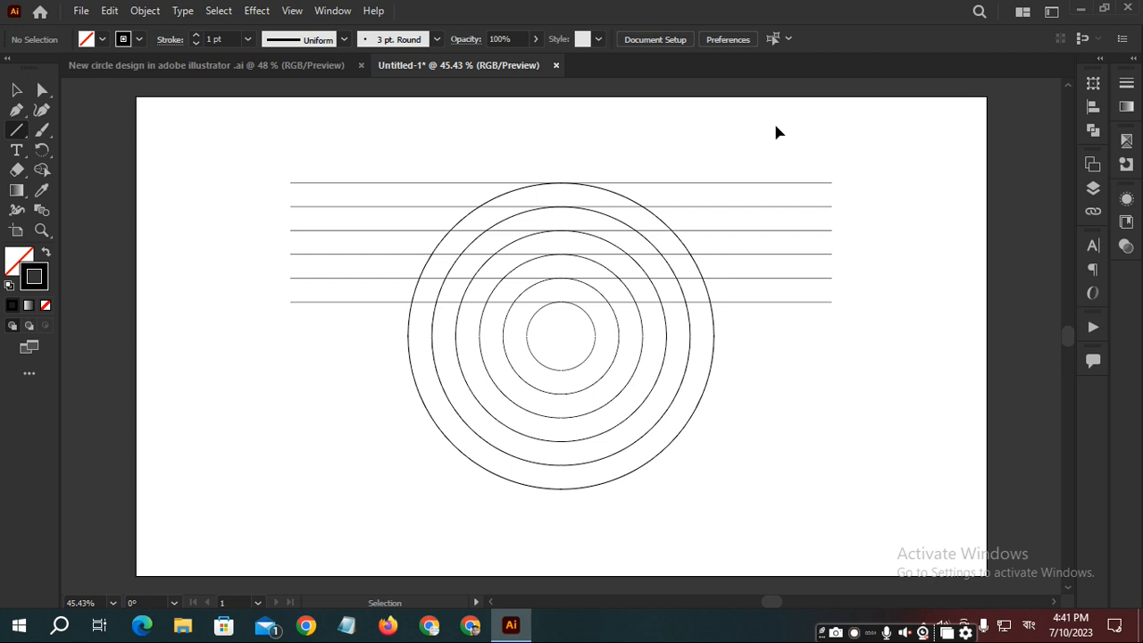
- Group the six horizontal lines and deselect the group
drag(784, 123, 806, 393)
key(backslash)
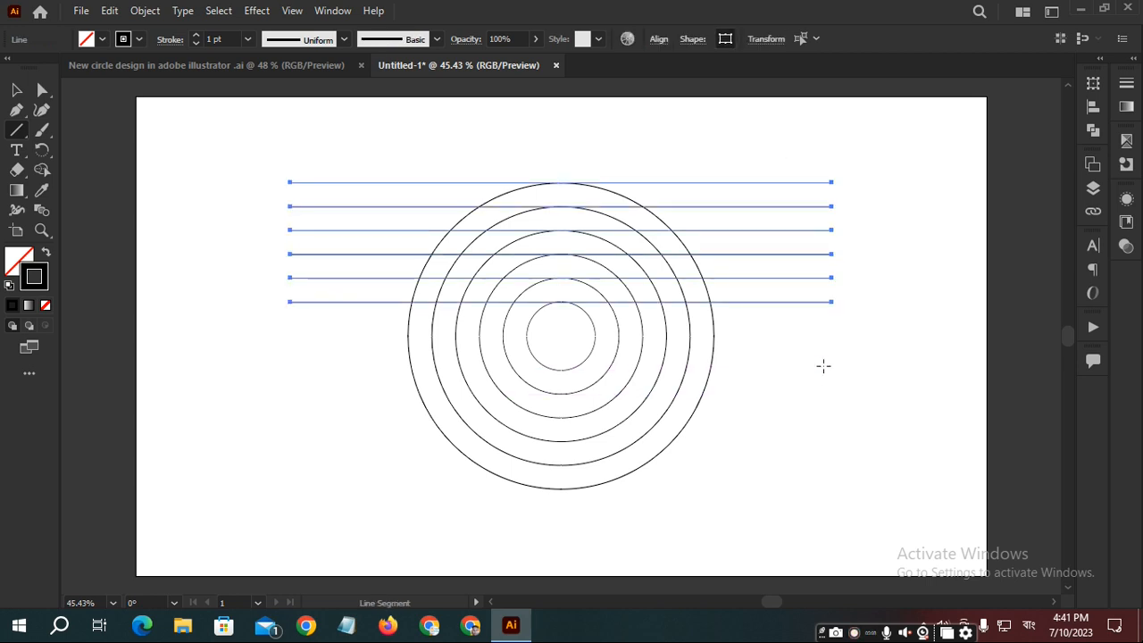
key(v)
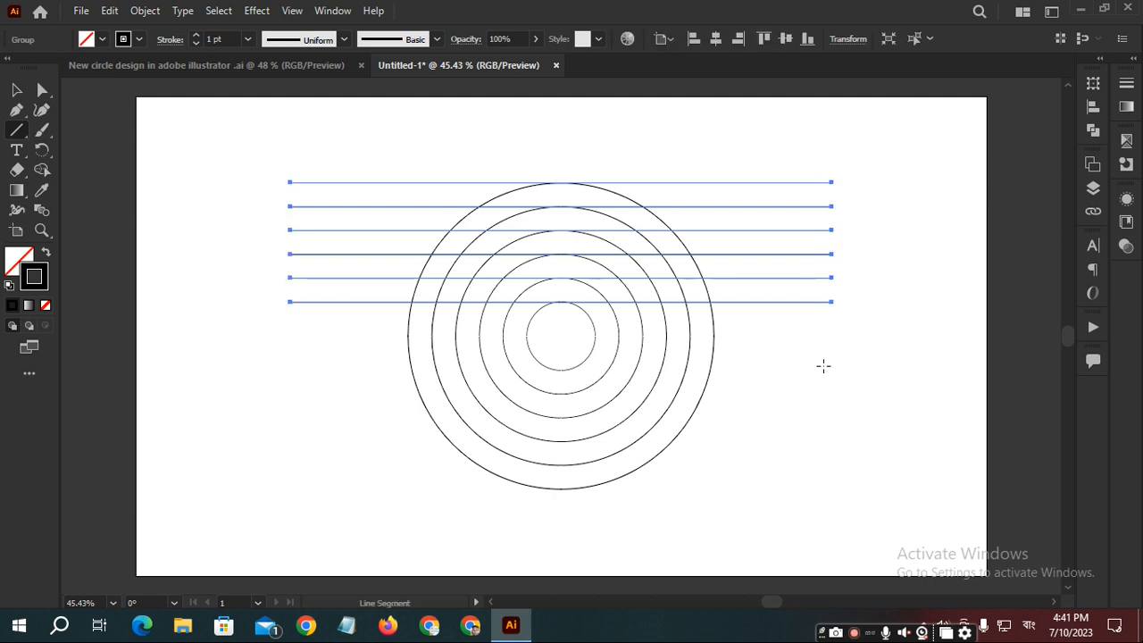
key(ctrl+g)
ctrl+click(923, 387)
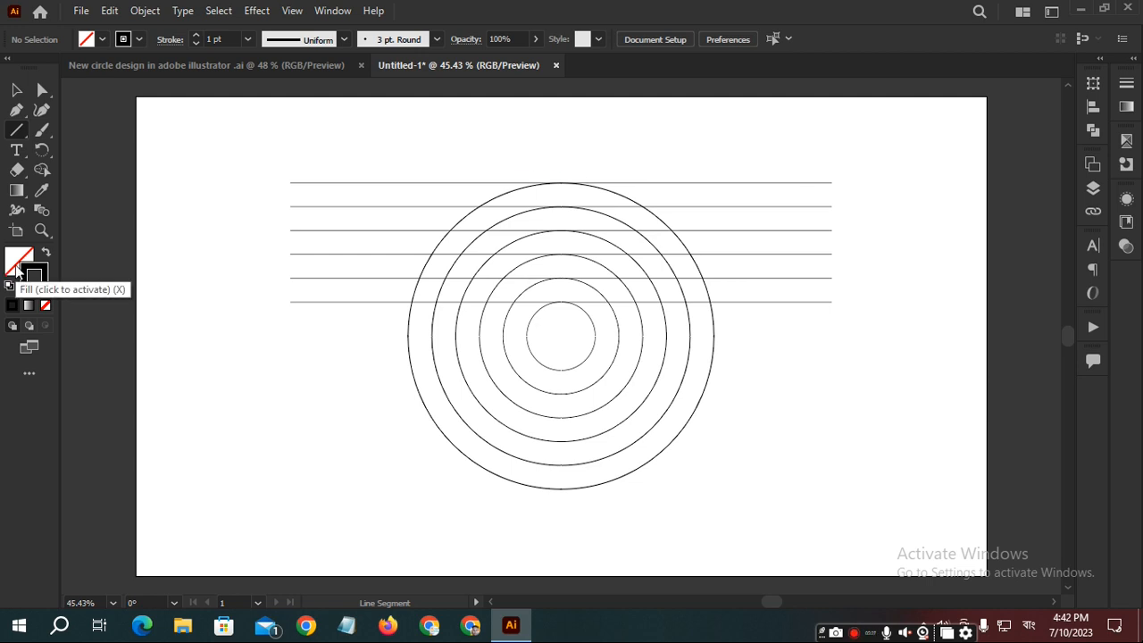
- Show the rulers, pull a vertical guide onto the artboard beside the circles, and delete that guide
key(ctrl+r)
drag(68, 300, 351, 426)
key(ctrl)
key(Delete)
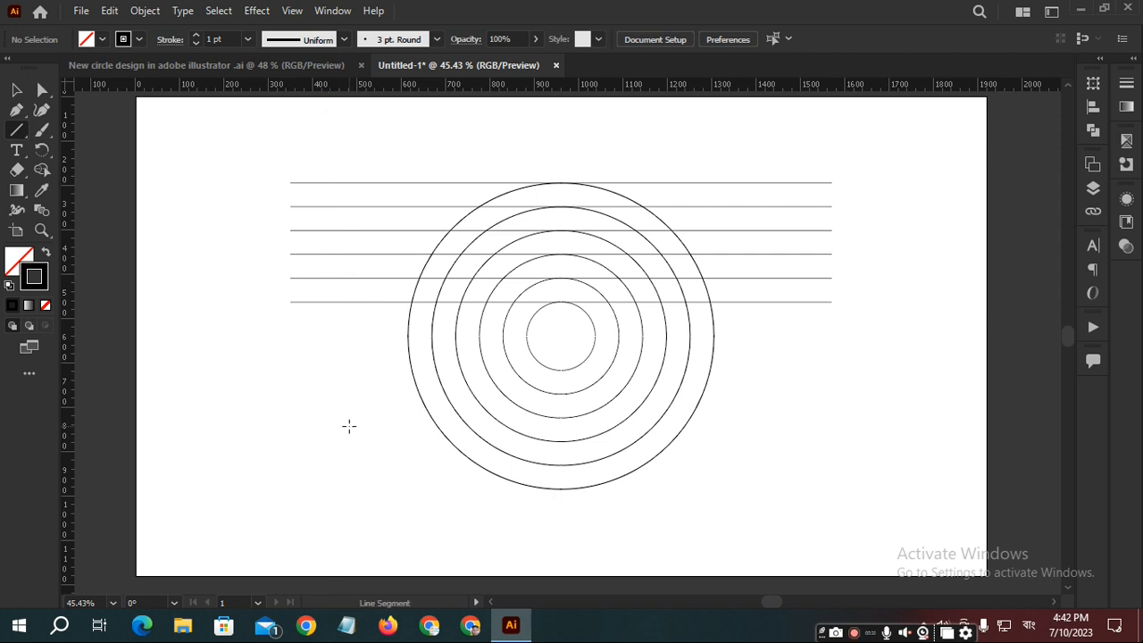
- Turn on the center mark for Artboard 1 and leave artboard editing
click(17, 232)
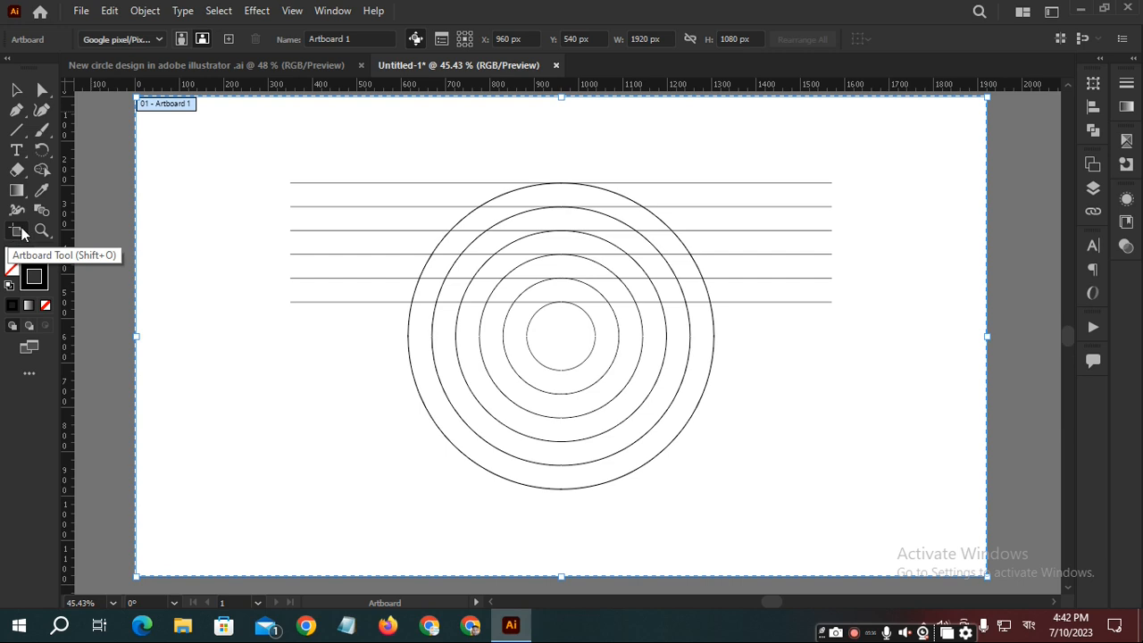
double_click(17, 231)
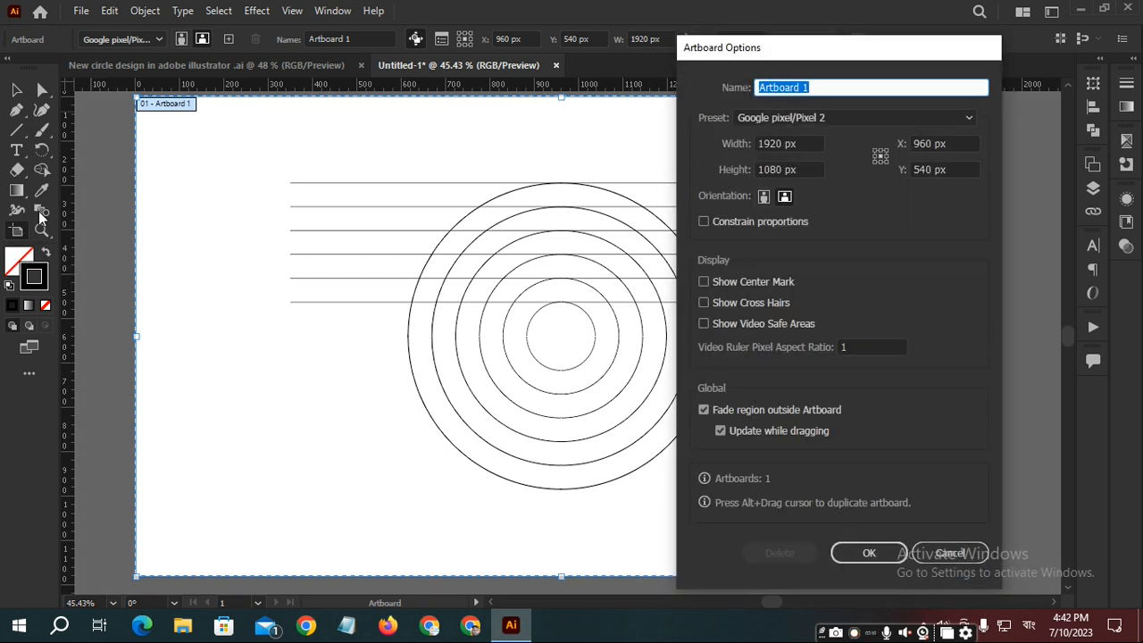
click(719, 283)
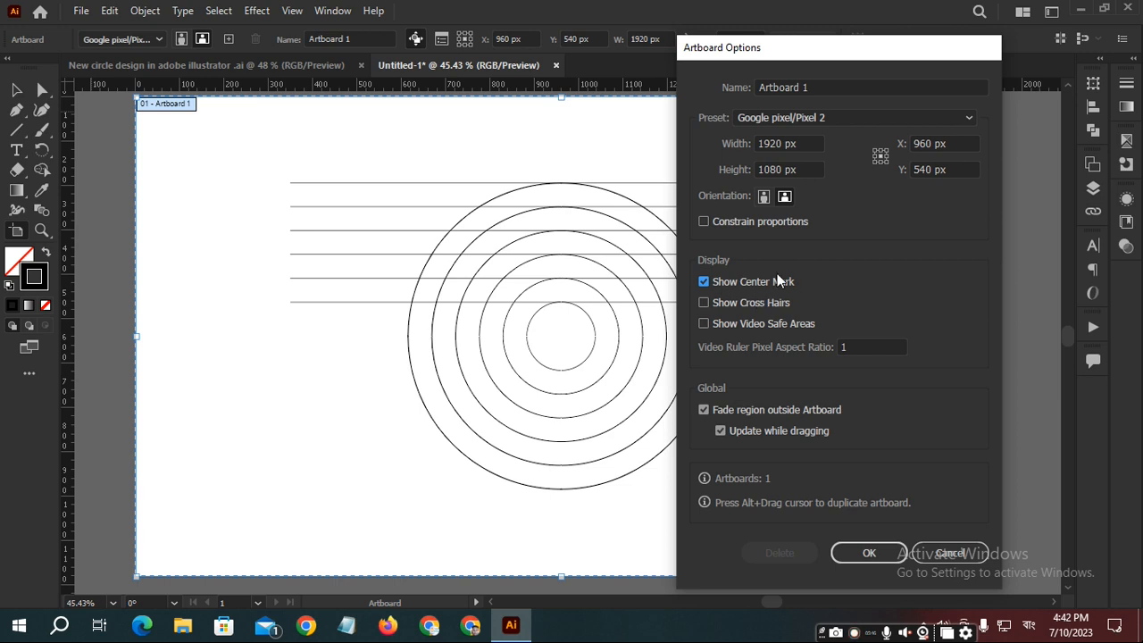
click(869, 552)
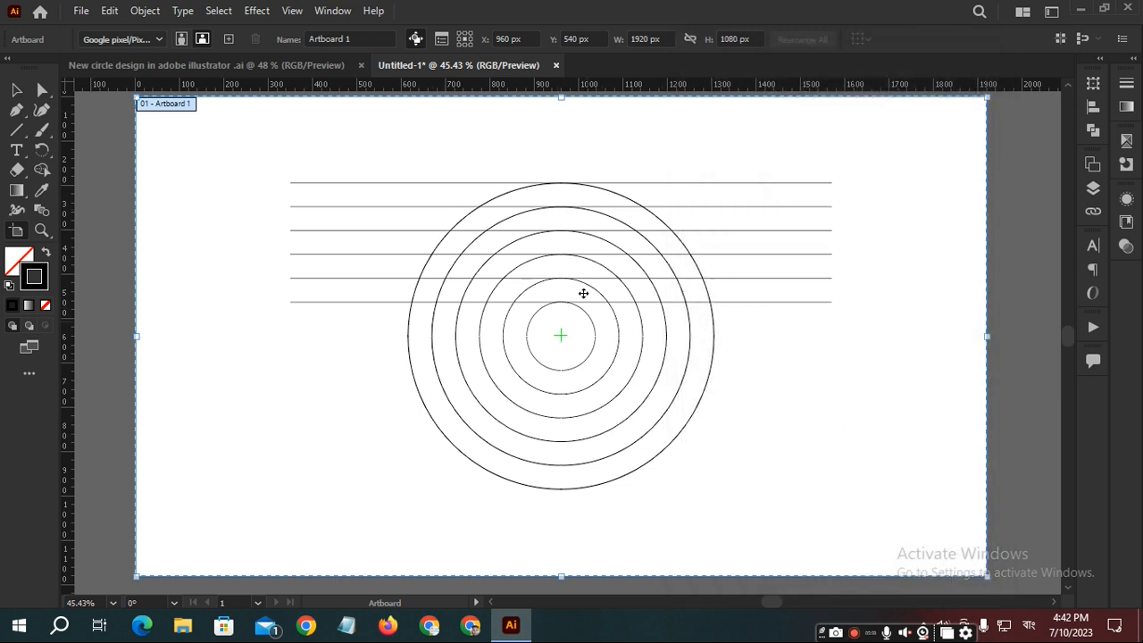
key(Escape)
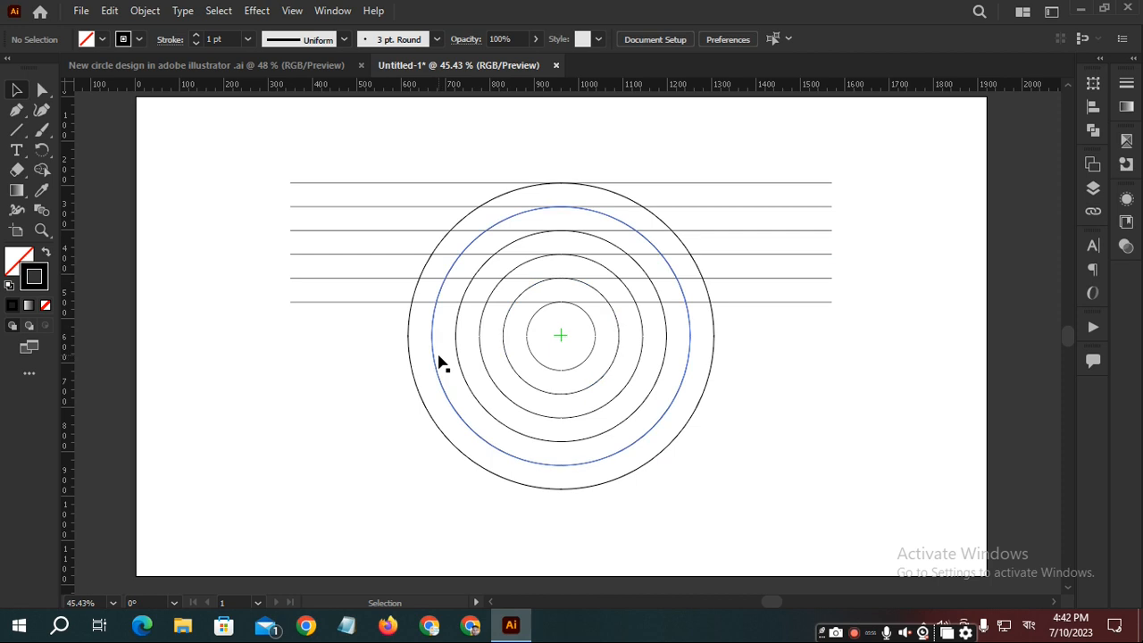
- Rotate a copy of the six horizontal lines by 120° around the artboard's center mark
key(a)
drag(793, 136, 829, 401)
key(v)
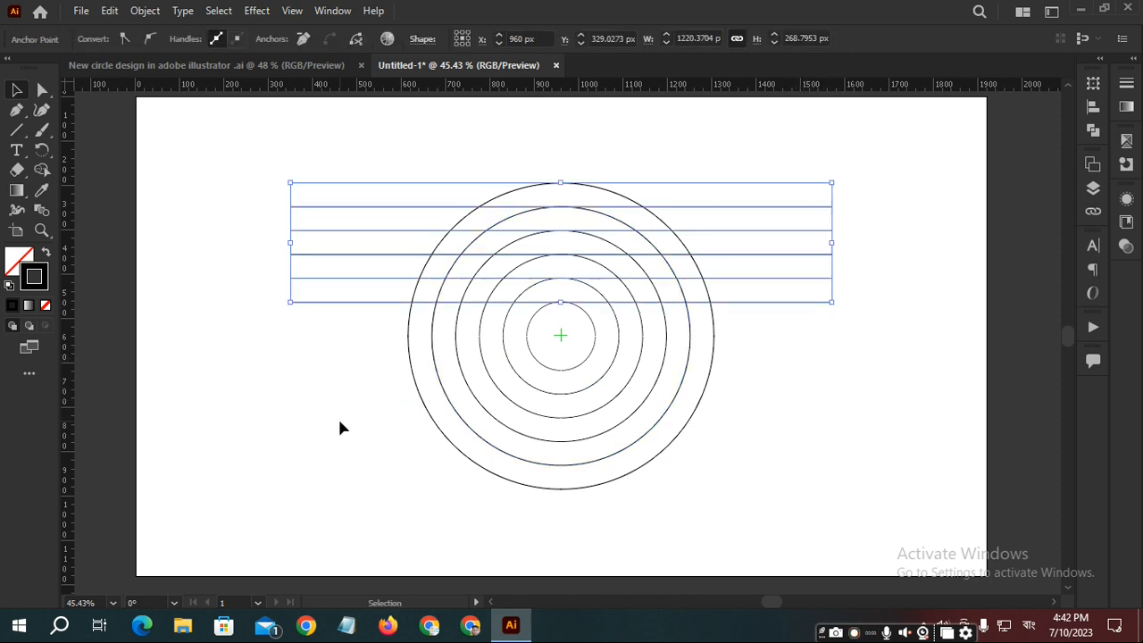
click(50, 155)
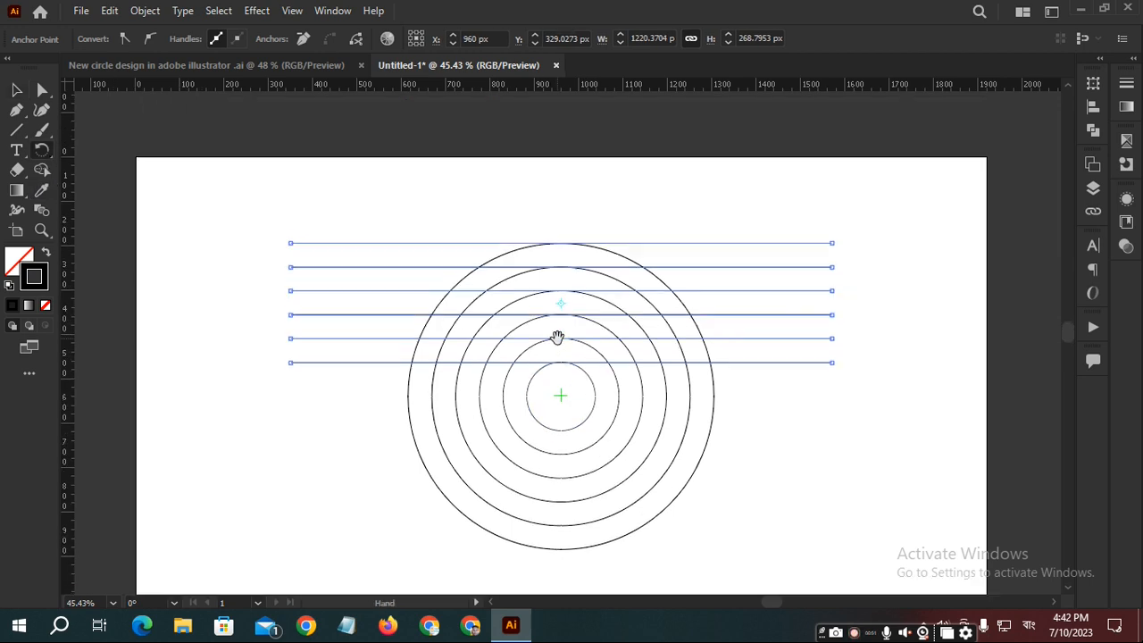
key(v)
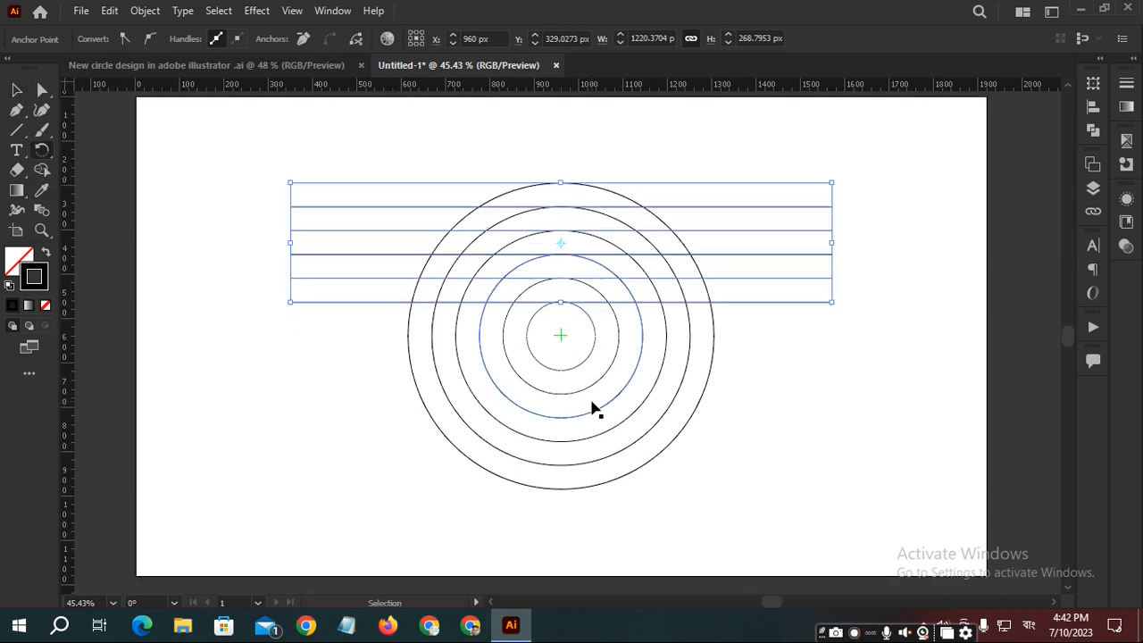
key(r)
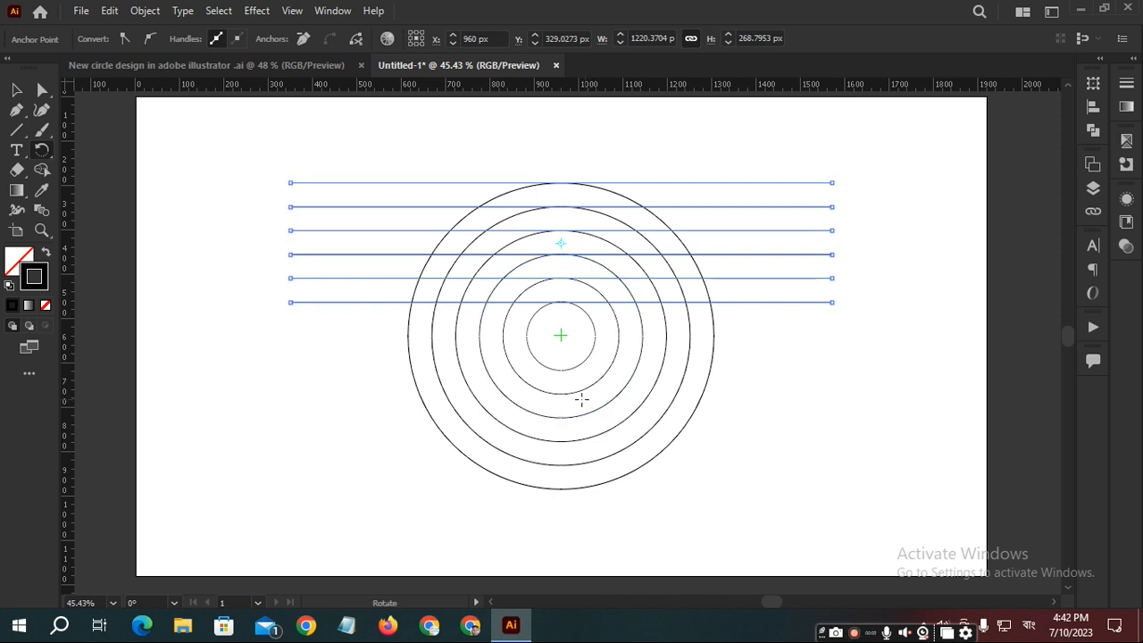
scroll(558, 336, up, 1)
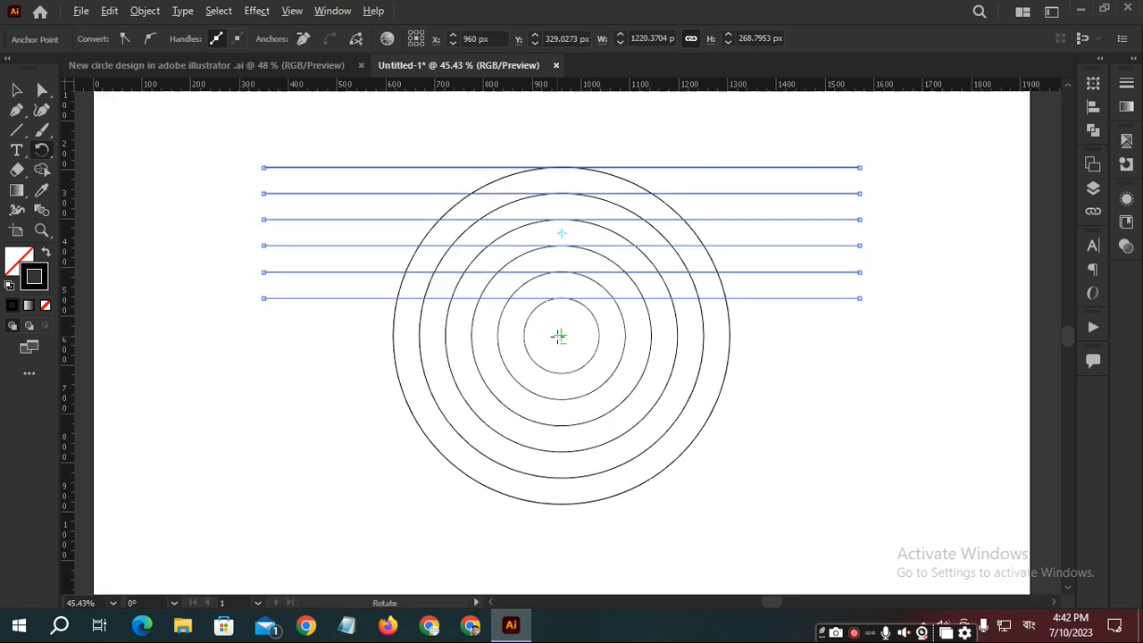
scroll(559, 336, up, 1)
scroll(560, 334, up, 1)
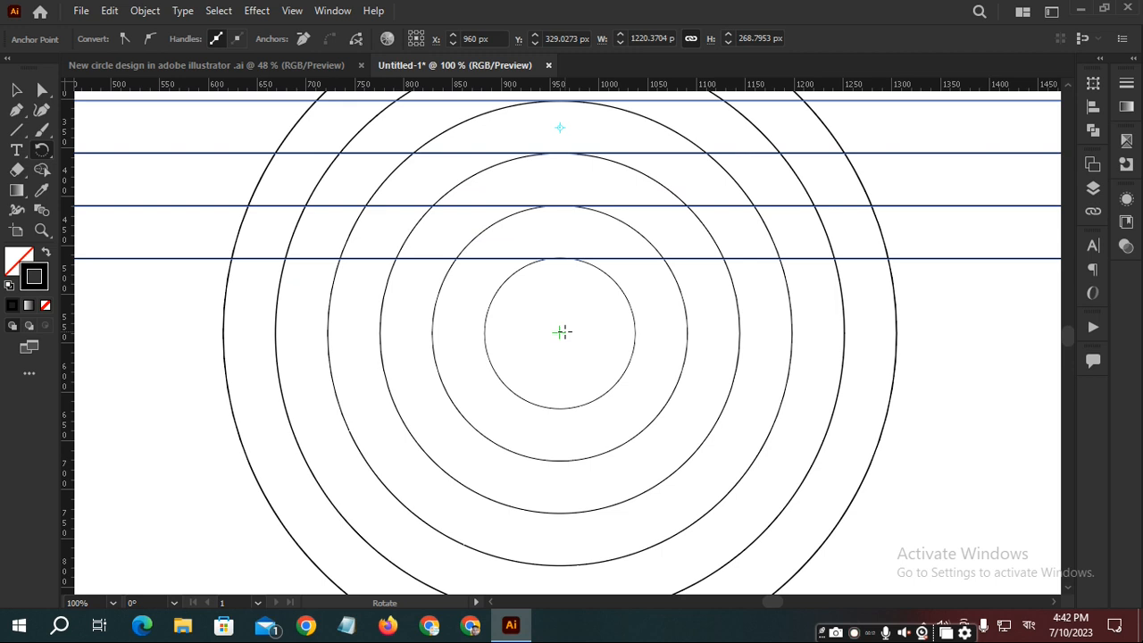
scroll(561, 334, up, 1)
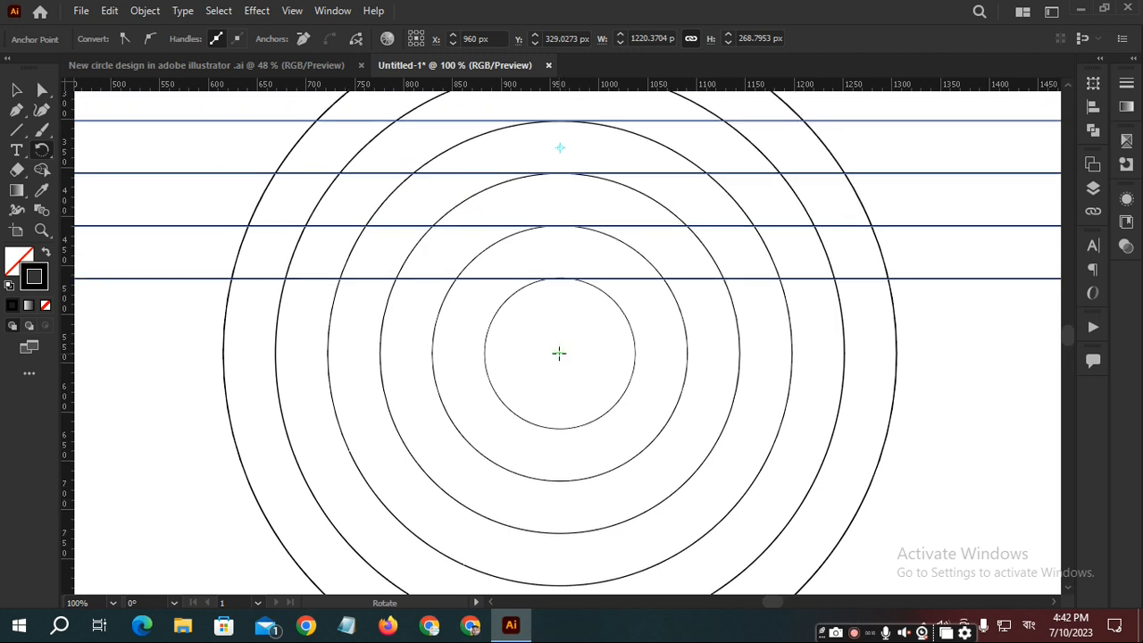
alt+click(558, 353)
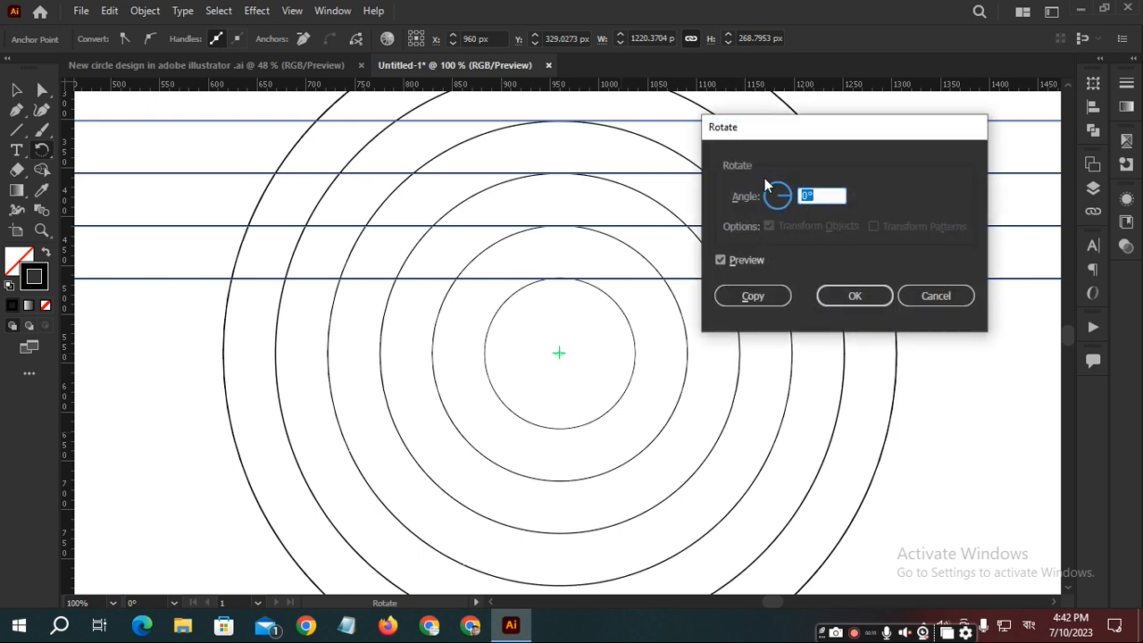
drag(799, 131, 812, 156)
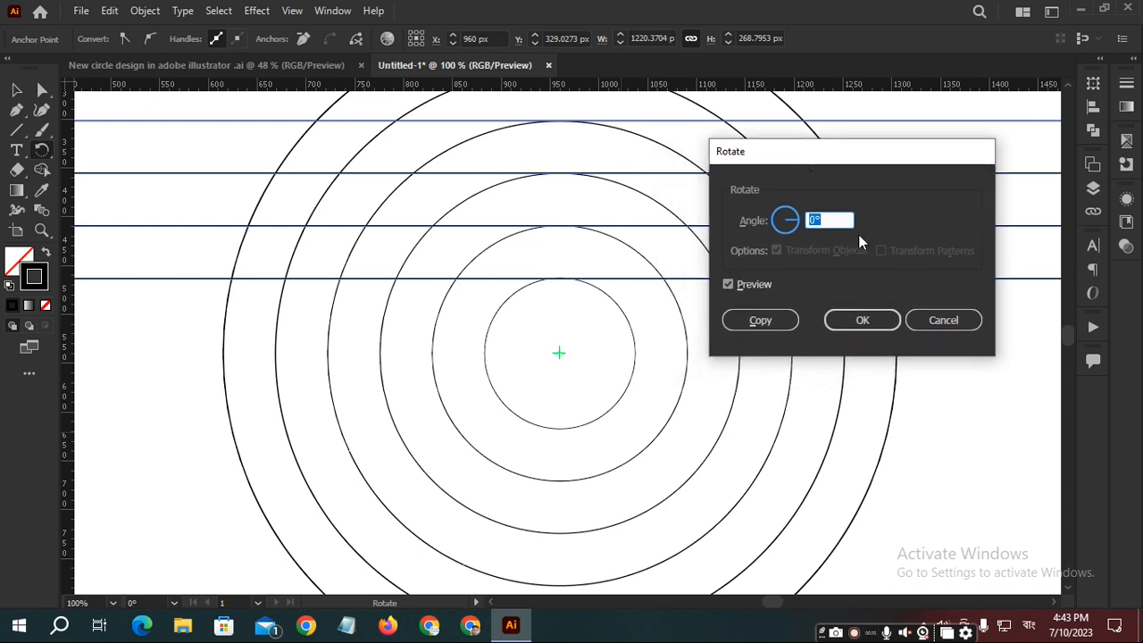
text(120)
double_click(754, 286)
click(754, 287)
click(753, 287)
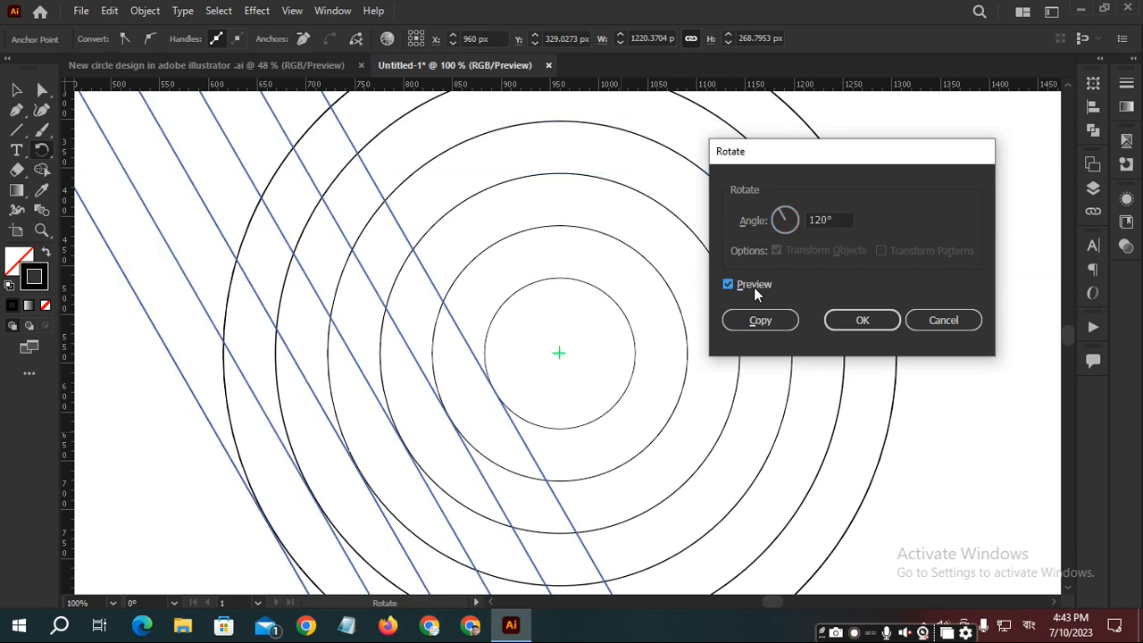
click(758, 322)
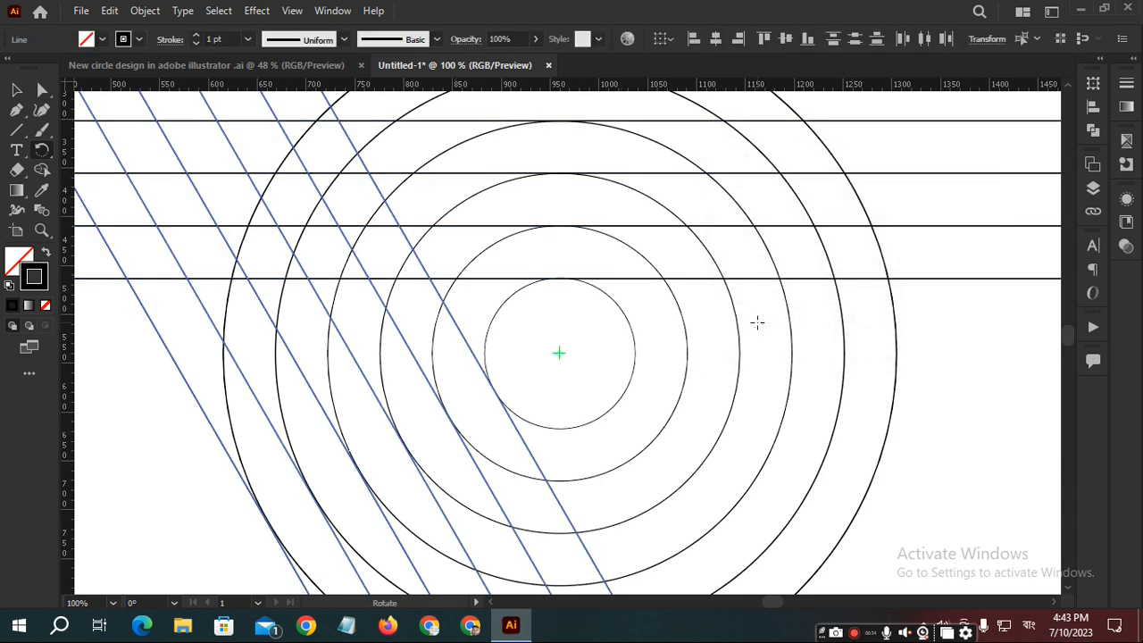
- Repeat the rotated copy once to make the third set of tangent lines, and deselect it
key(ctrl+0)
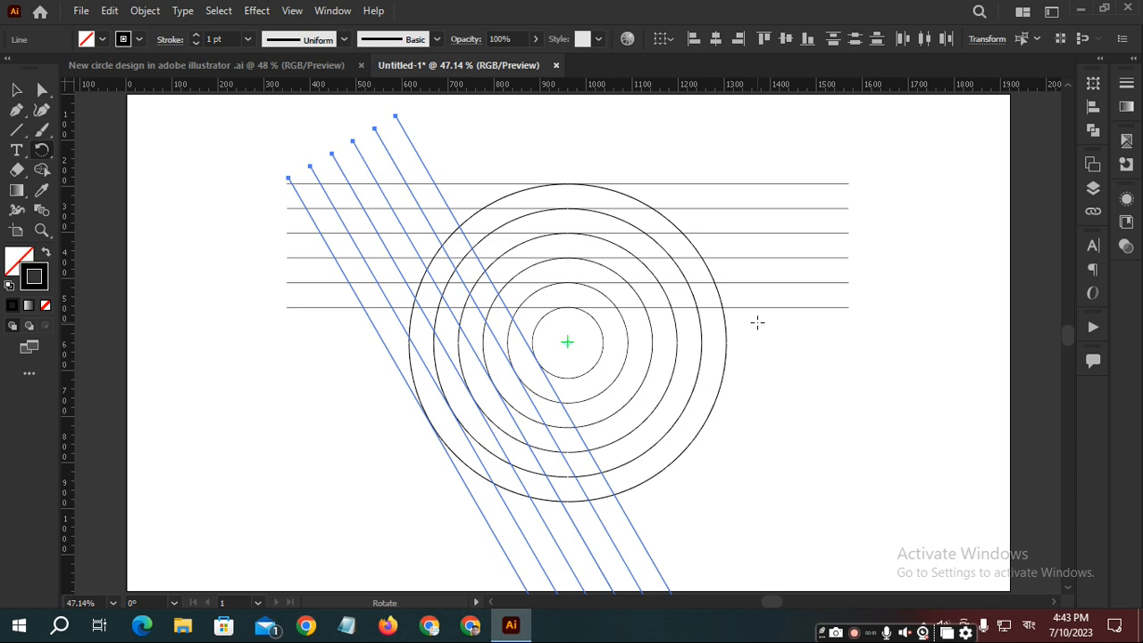
key(v)
key(ctrl+d)
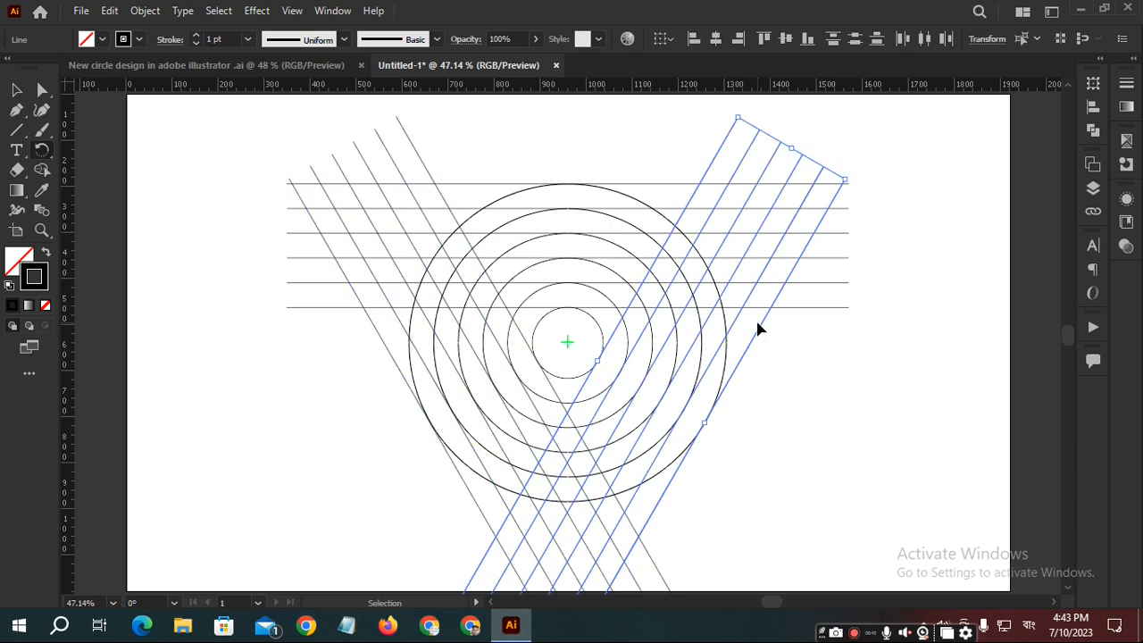
key(r)
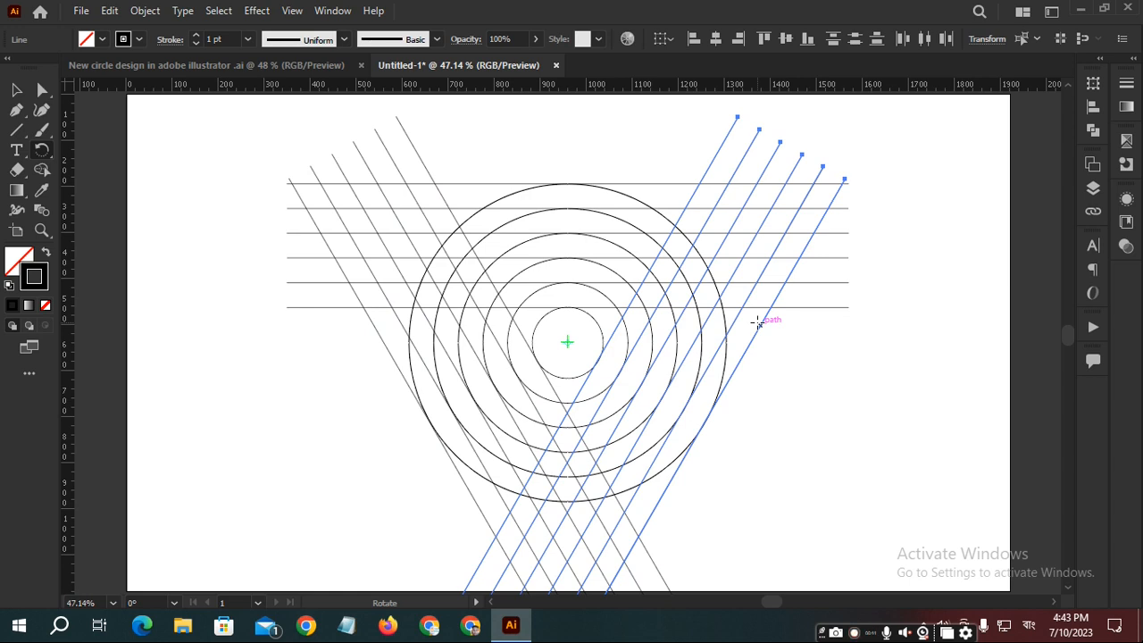
key(ctrl+shift+a)
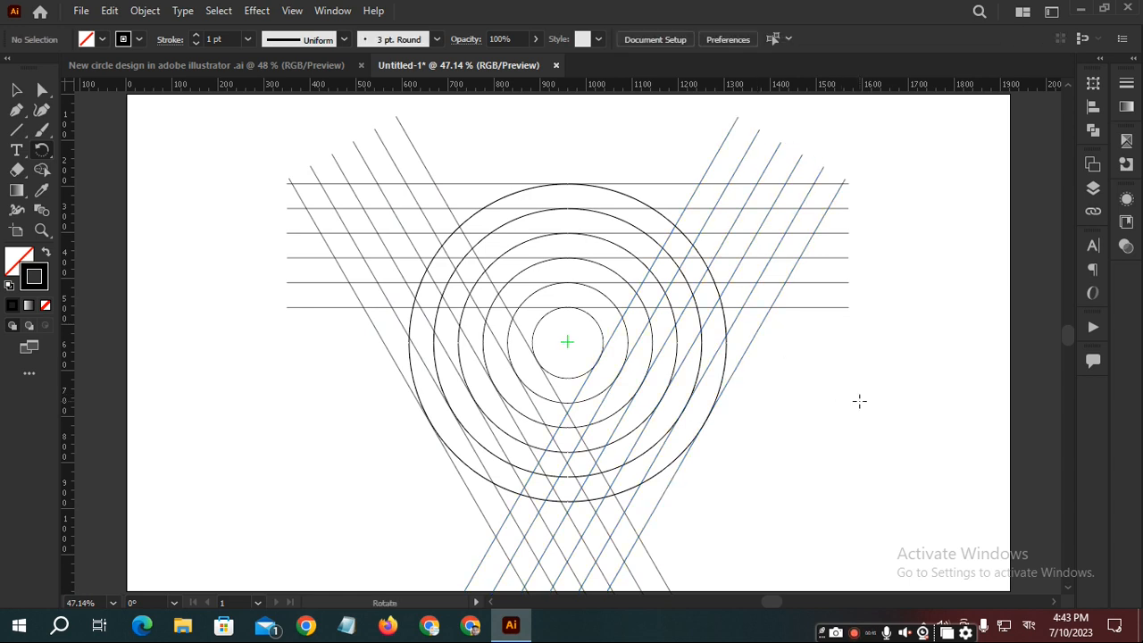
- Ungroup all the circles and line sets on the artboard and clear the selection
key(ctrl+a)
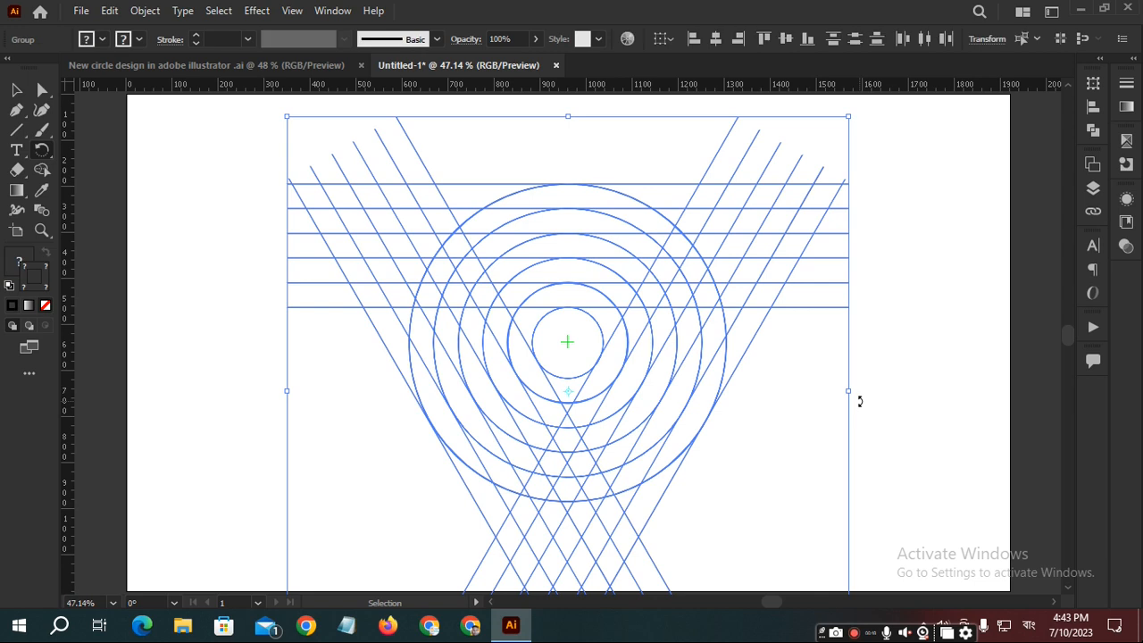
key(v)
right_click(716, 279)
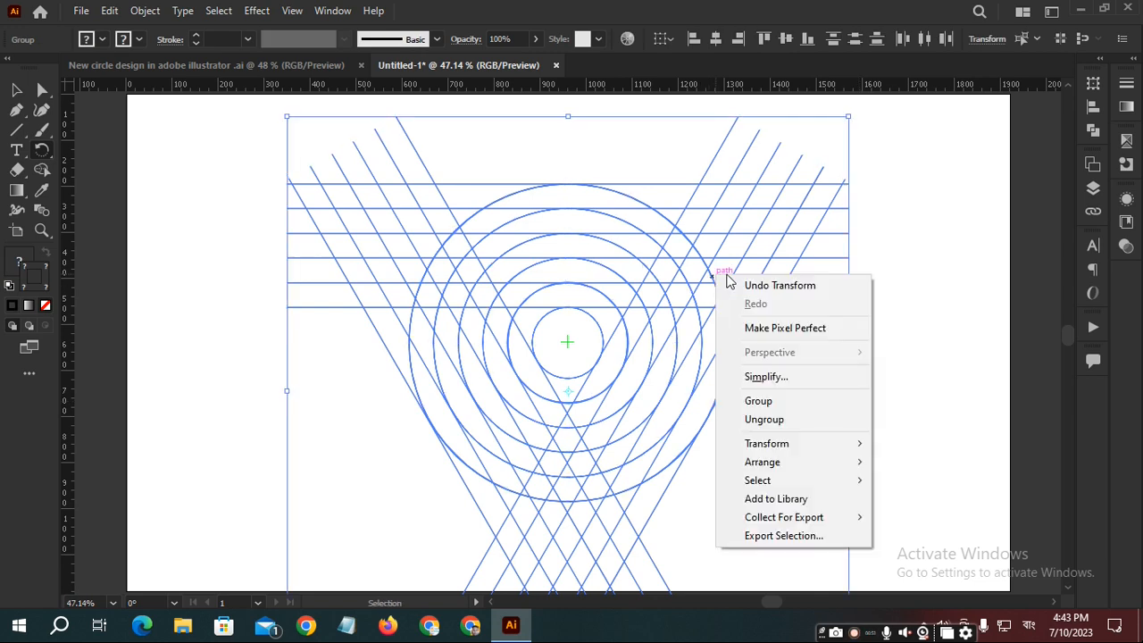
click(766, 420)
click(934, 393)
key(r)
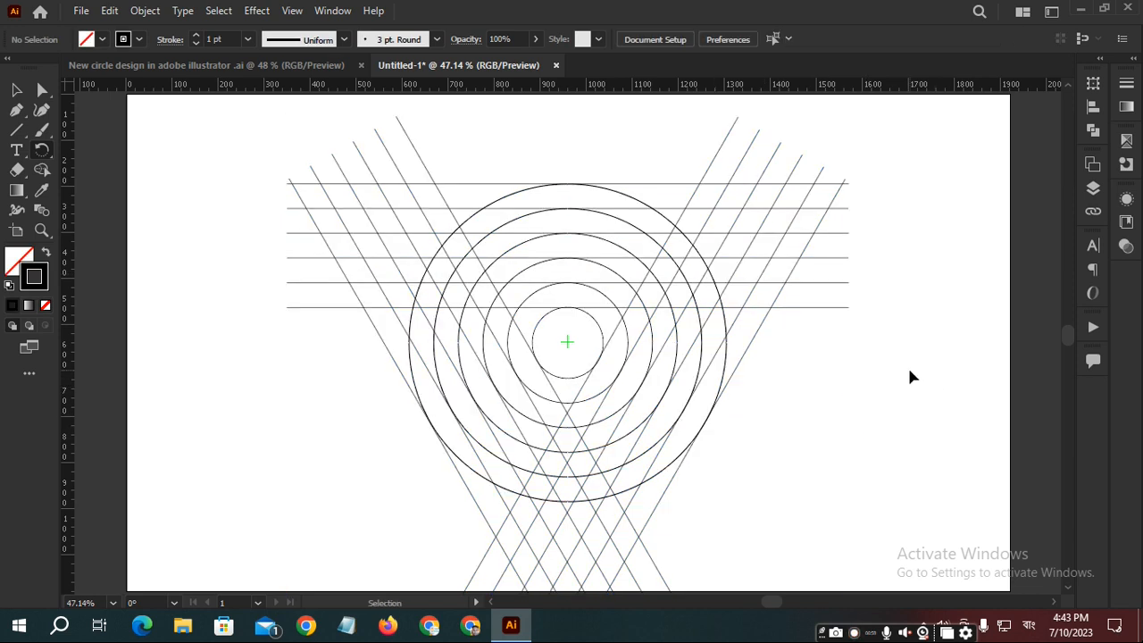
- With all artwork selected, use Shape Builder to merge the strip between the two innermost circles and the two lowest horizontal lines
key(ctrl+a)
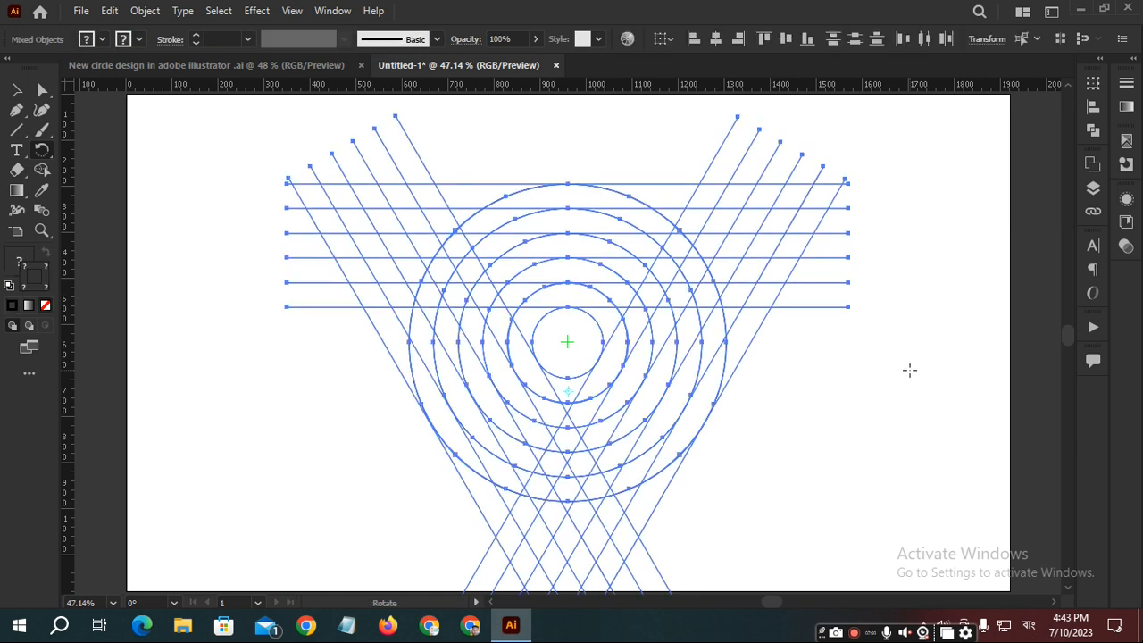
click(40, 169)
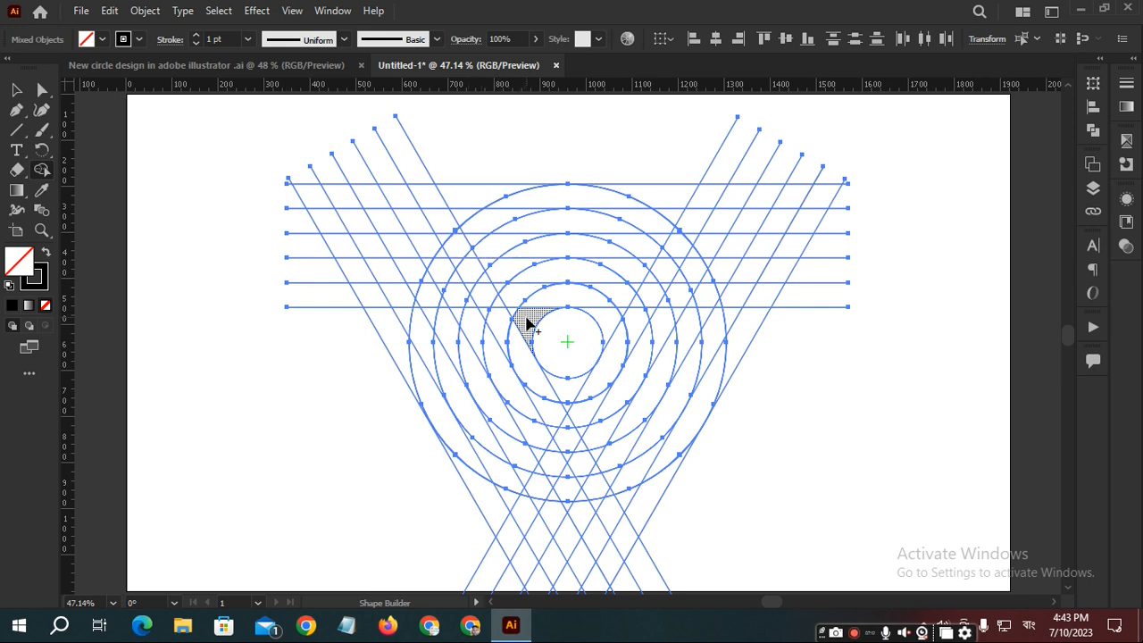
mouse_move(526, 323)
mouse_down()
mouse_move(585, 290)
mouse_move(631, 302)
mouse_move(641, 288)
mouse_move(630, 285)
mouse_move(668, 288)
mouse_move(660, 299)
mouse_move(727, 291)
mouse_move(676, 290)
mouse_move(702, 304)
mouse_up()
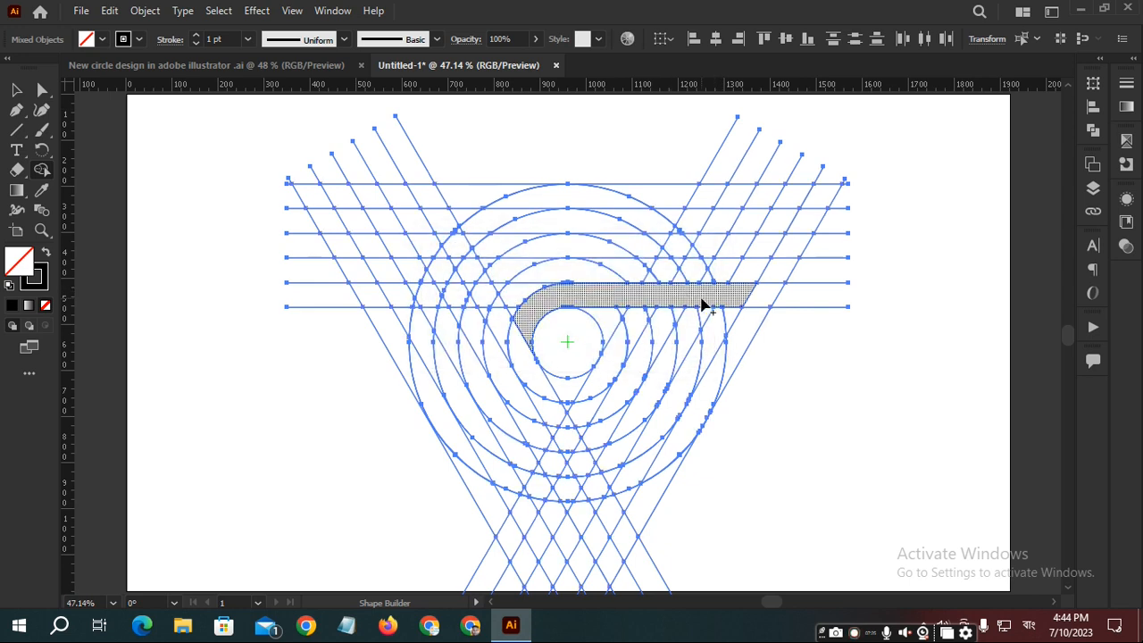
- Merge two more curved strips along the horizontal lines: between the third and fourth circles from the center, and between the two outermost circles
scroll(698, 303, up, 3)
scroll(700, 307, up, 4)
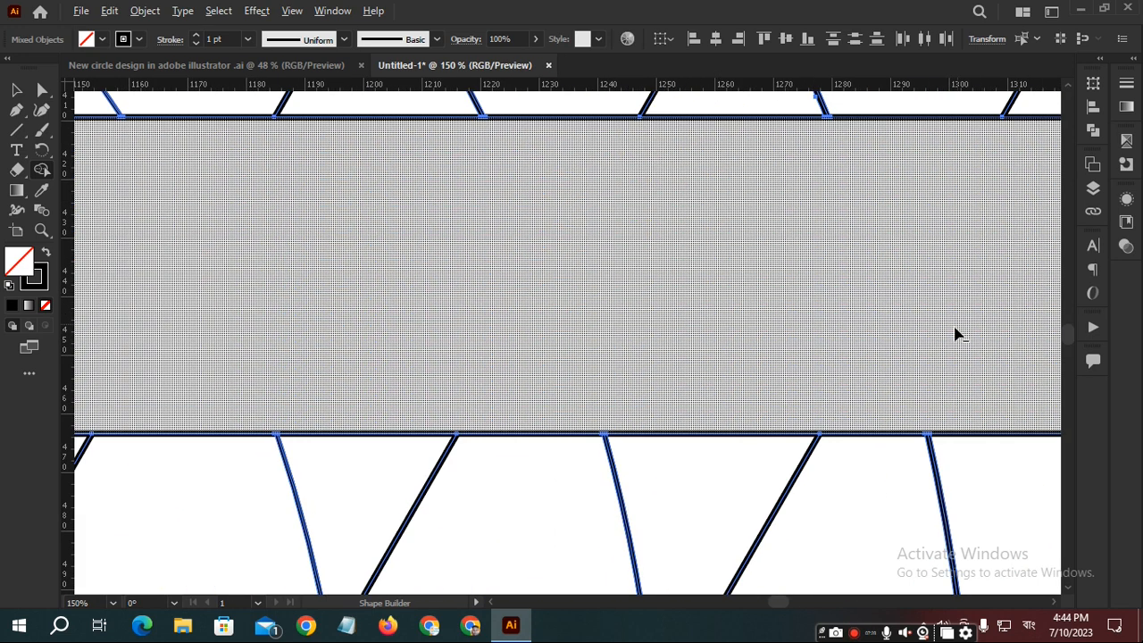
scroll(898, 303, down, 2)
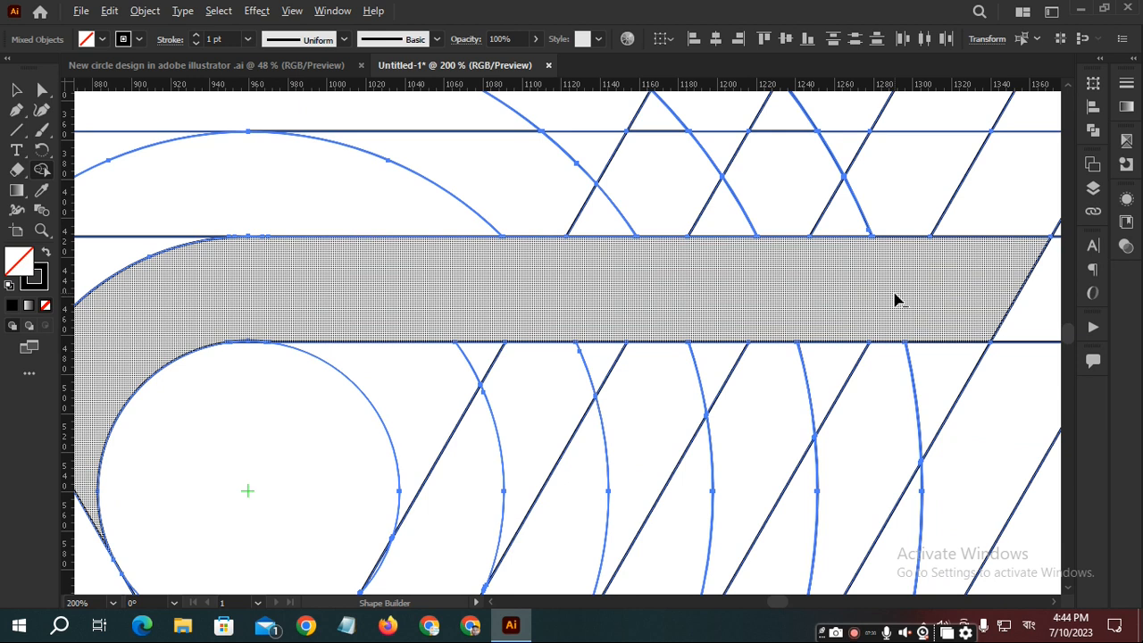
scroll(897, 304, down, 1)
scroll(898, 301, down, 1)
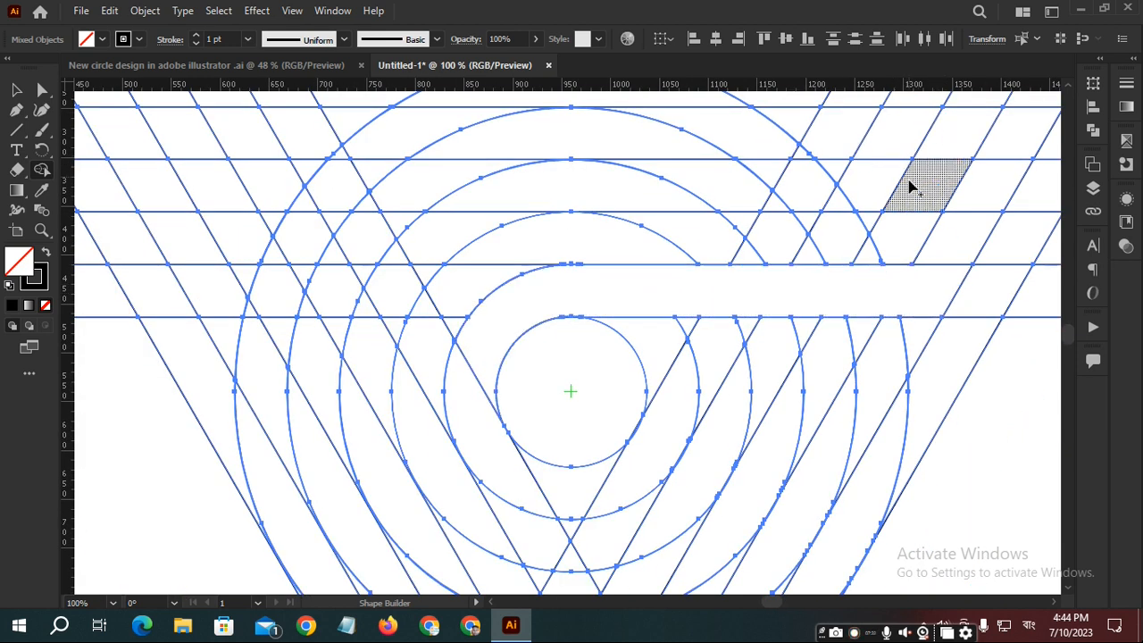
scroll(757, 302, down, 1)
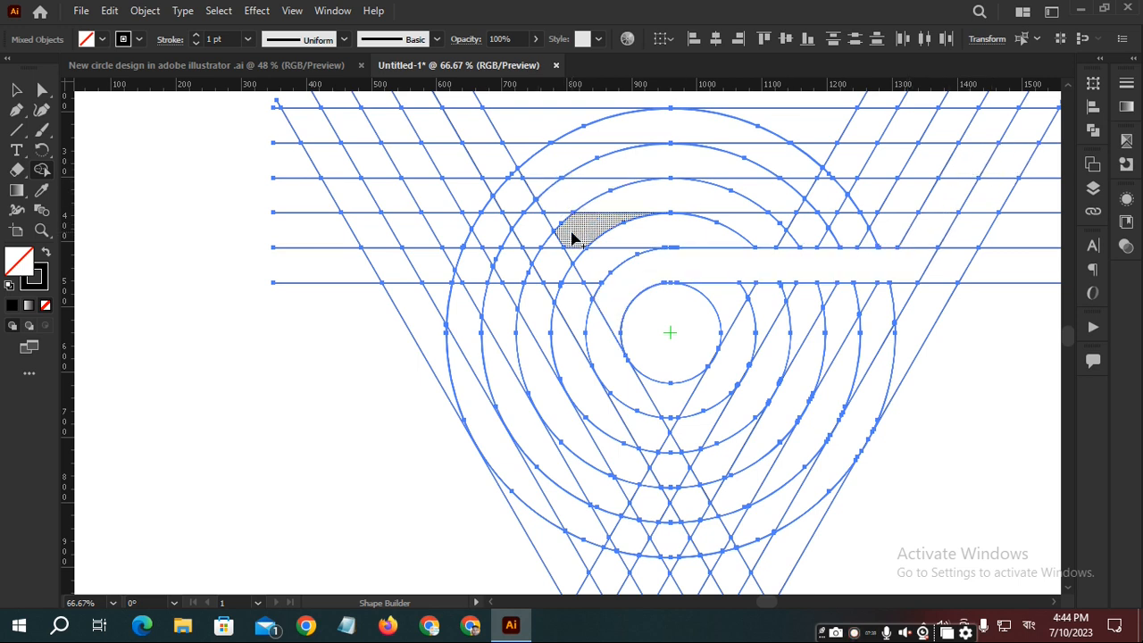
mouse_move(574, 257)
mouse_down()
mouse_move(615, 215)
mouse_move(678, 199)
mouse_move(840, 188)
mouse_move(936, 200)
mouse_move(926, 203)
mouse_up()
drag(812, 207, 795, 213)
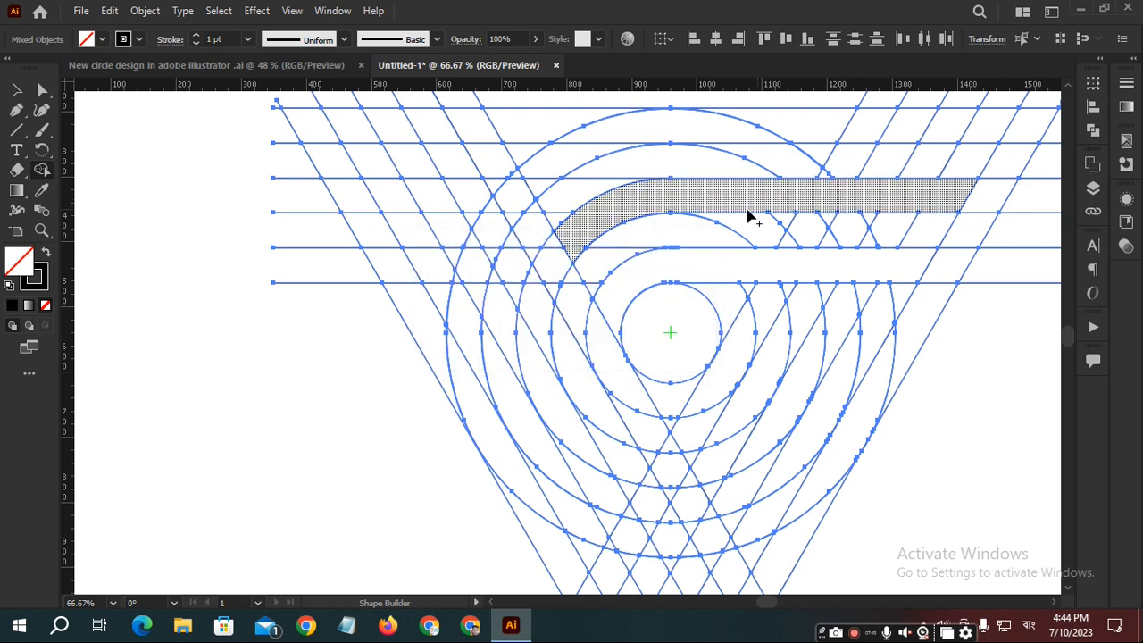
scroll(741, 214, up, 2)
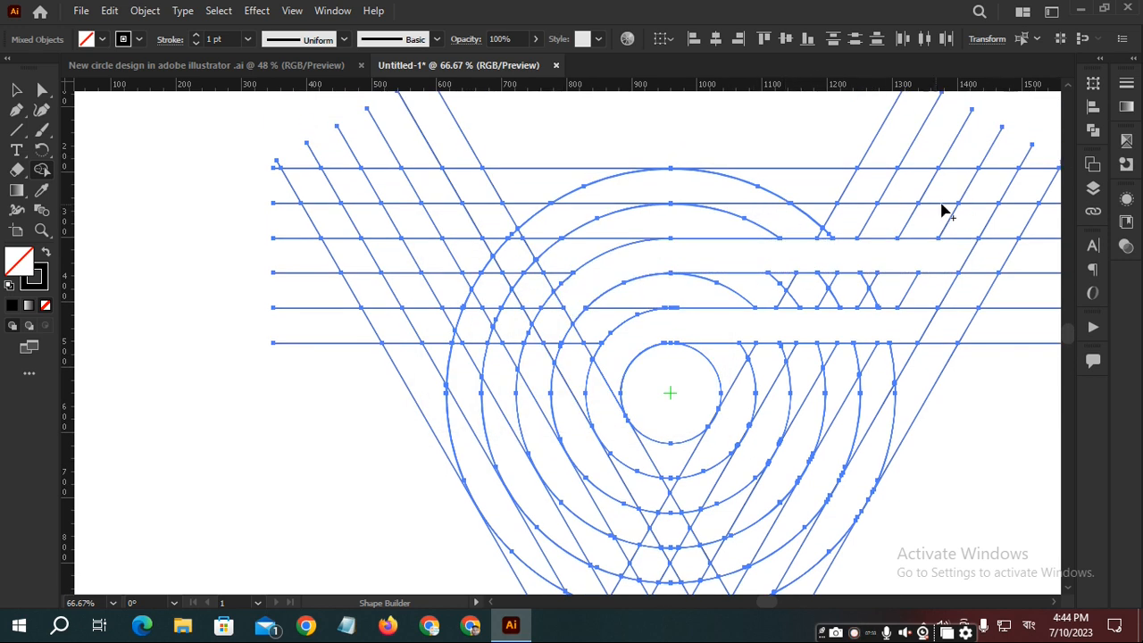
mouse_move(989, 184)
mouse_down()
mouse_move(845, 189)
mouse_move(790, 204)
mouse_move(726, 187)
mouse_move(675, 191)
mouse_move(567, 216)
mouse_move(540, 248)
mouse_up()
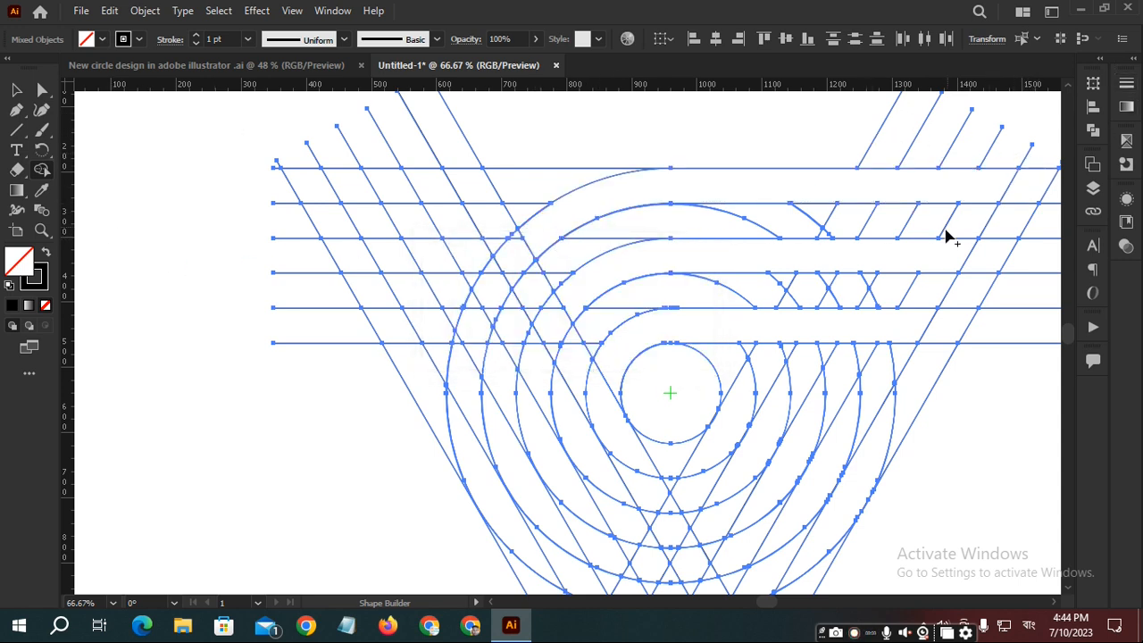
key(F7)
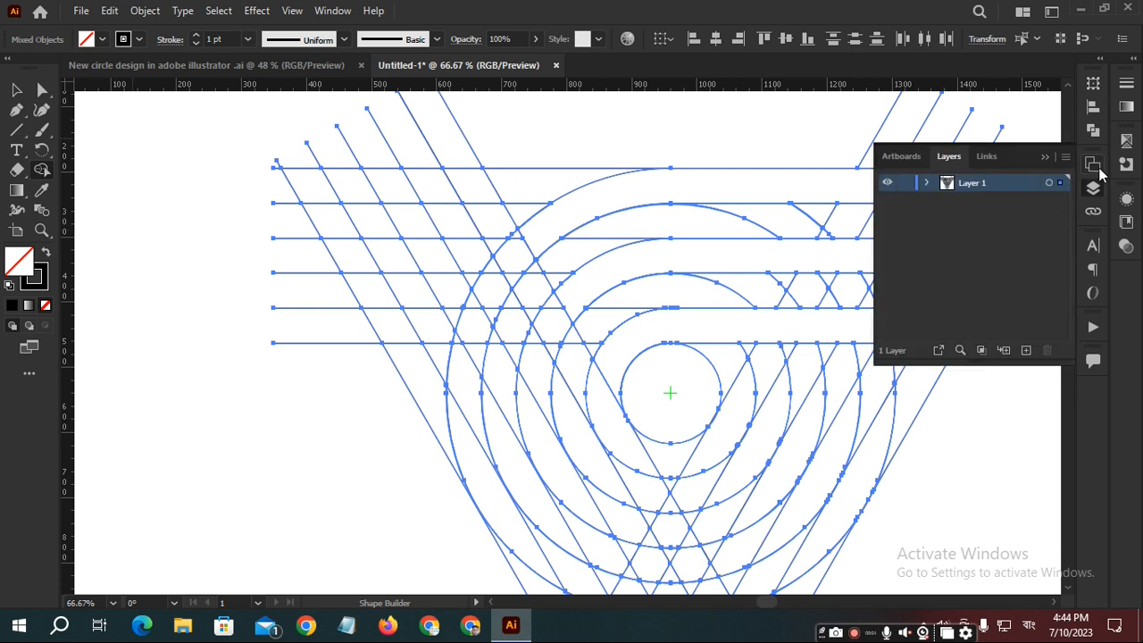
click(1065, 156)
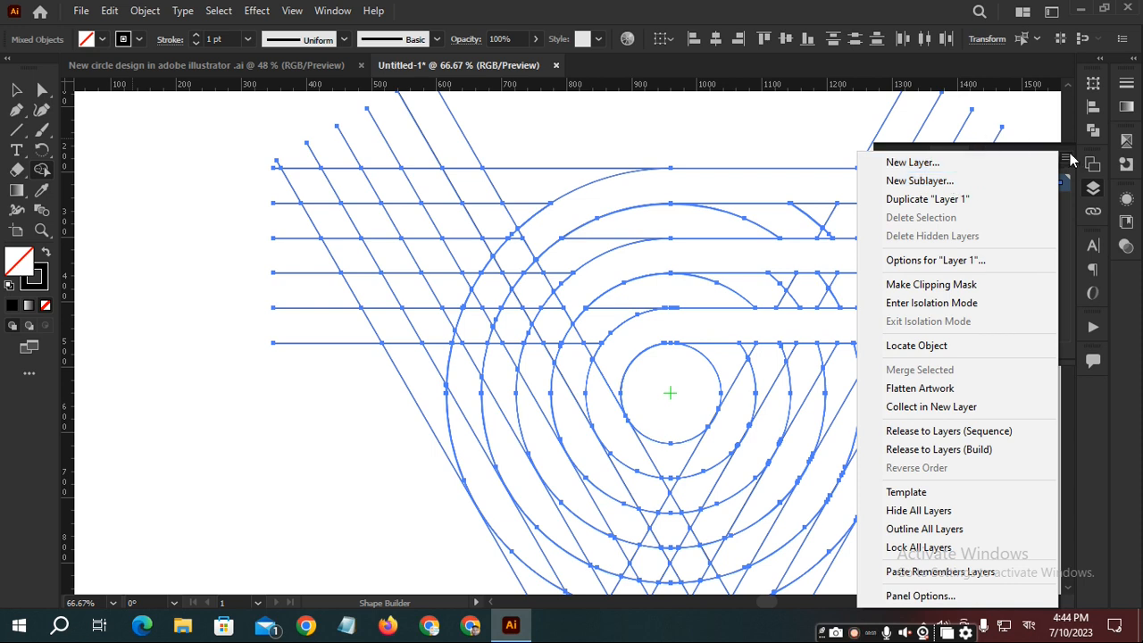
click(1071, 159)
right_click(1071, 153)
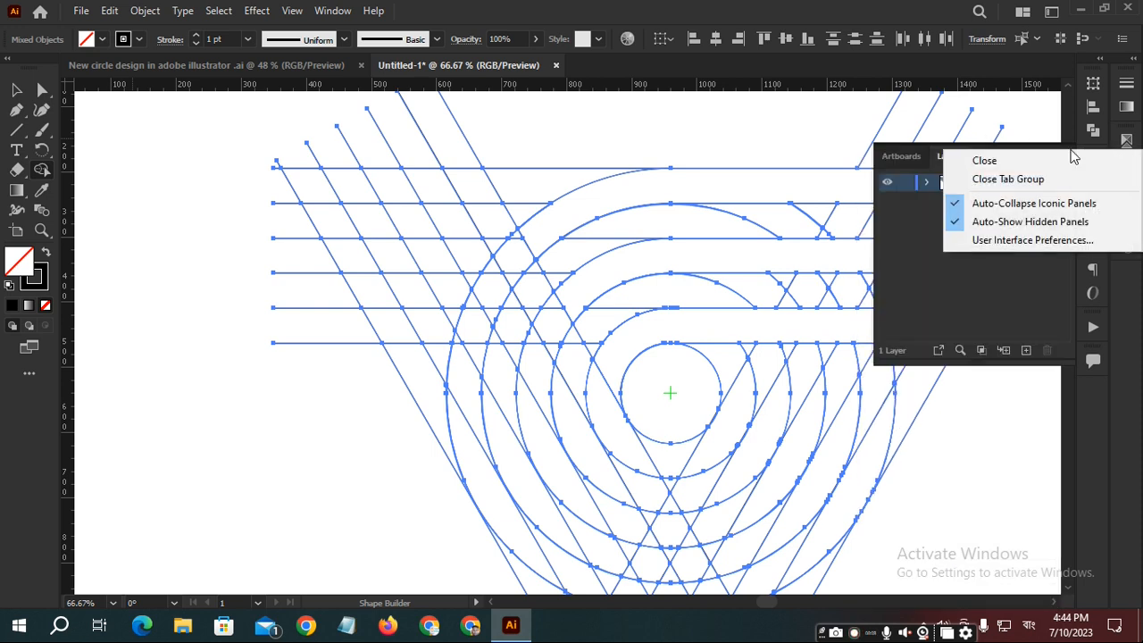
click(1022, 162)
click(1067, 159)
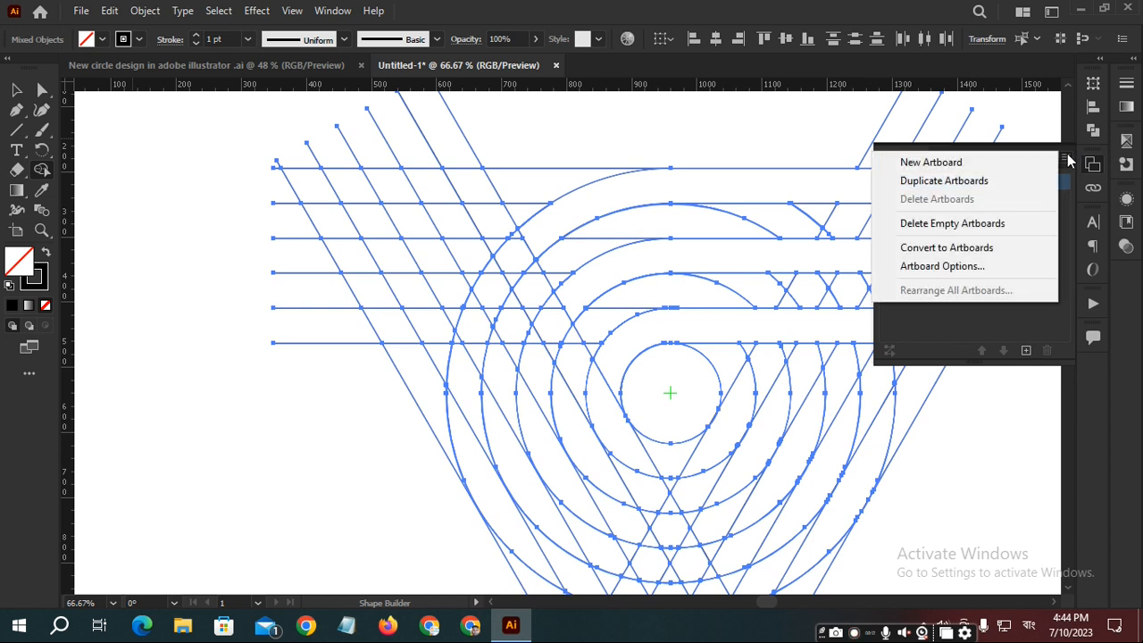
click(1067, 159)
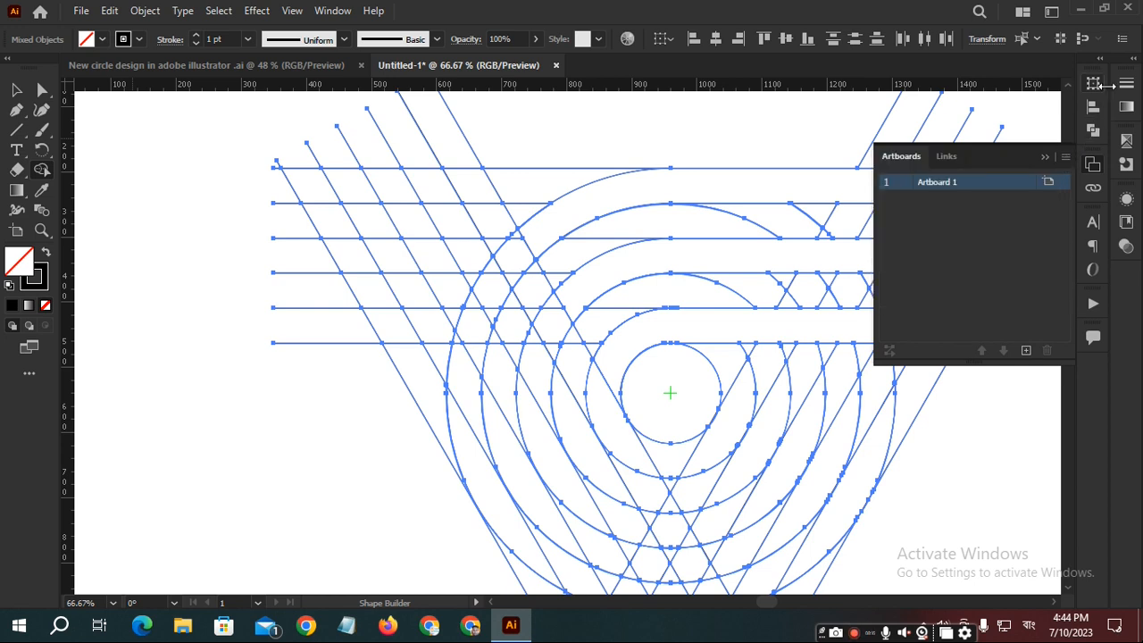
click(1023, 387)
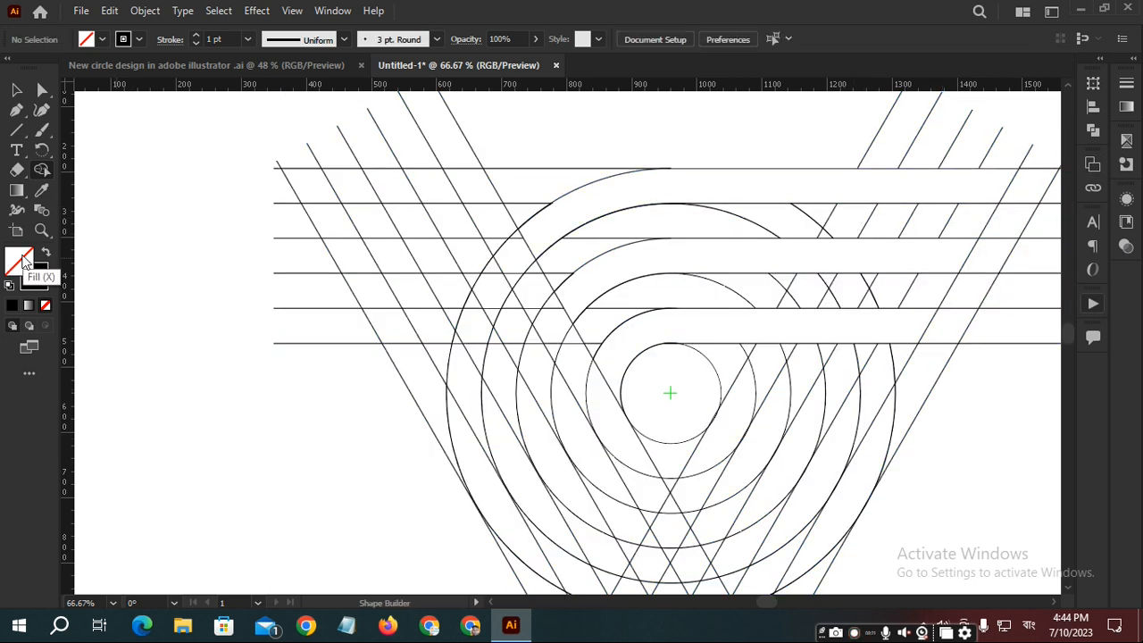
- Set the fill to muted red #B54D4D and, with all artwork selected, fill the three merged strips using Shape Builder
double_click(24, 260)
click(784, 226)
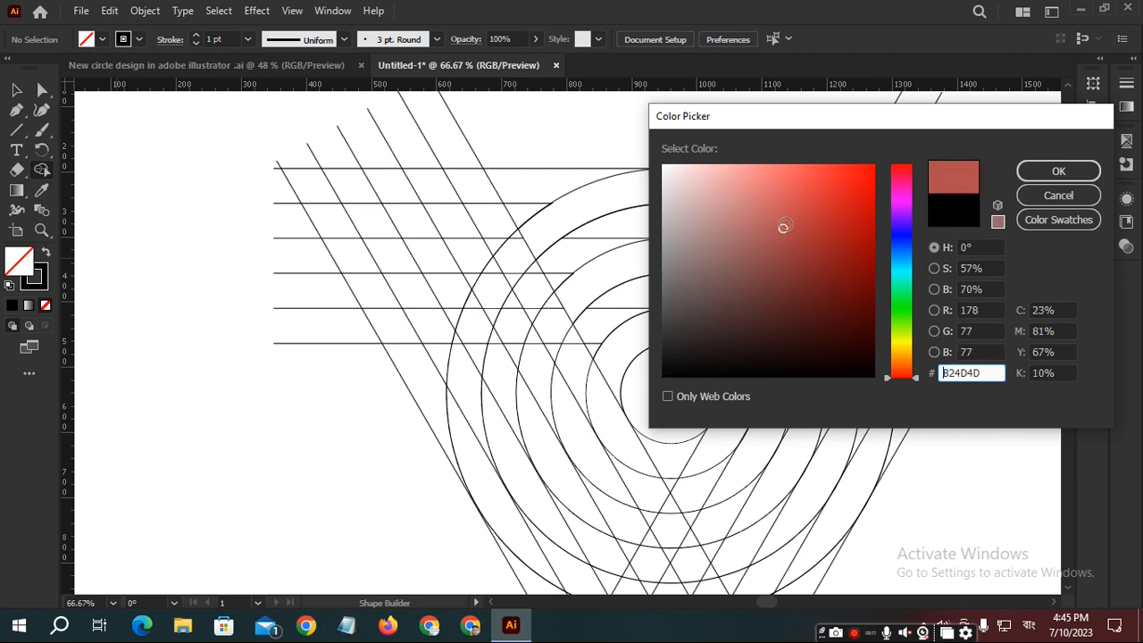
click(1059, 170)
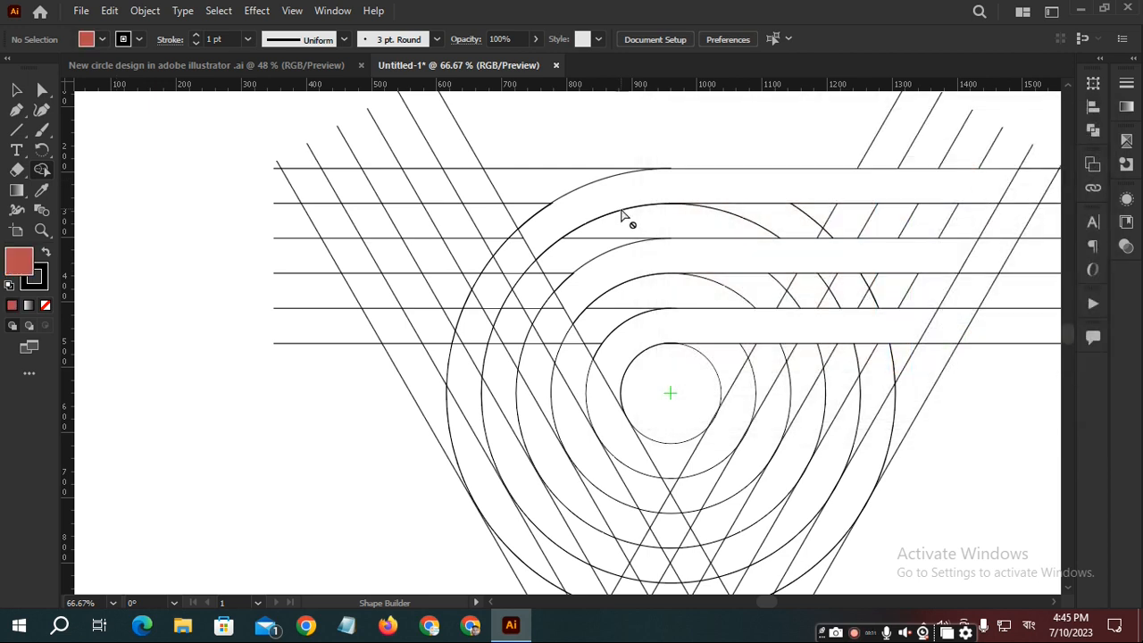
key(ctrl)
key(ctrl+a)
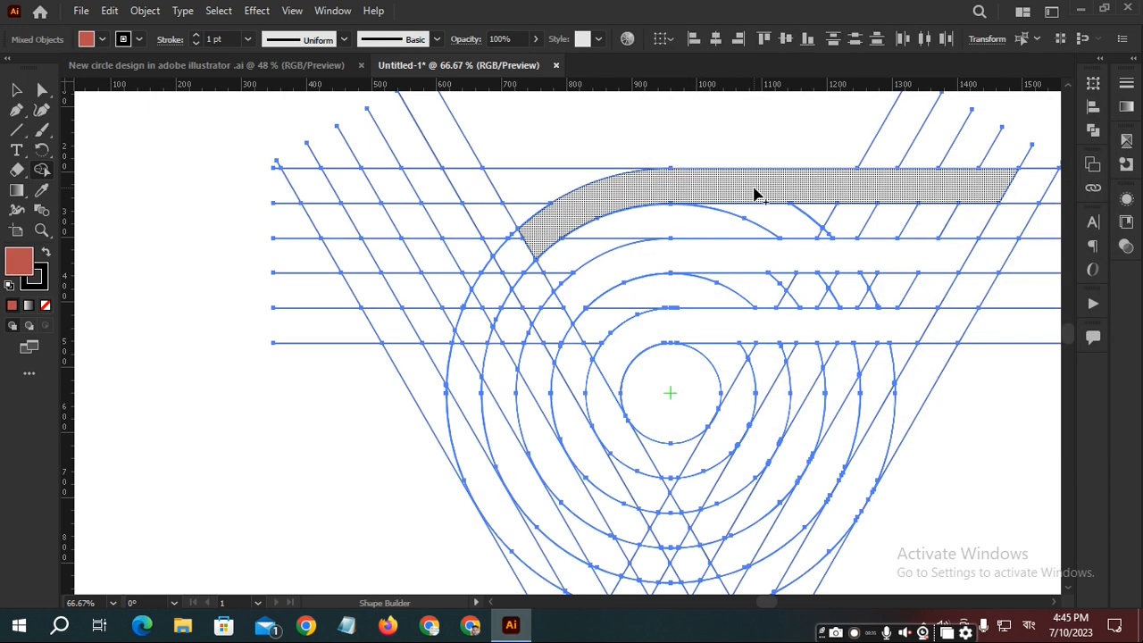
click(770, 191)
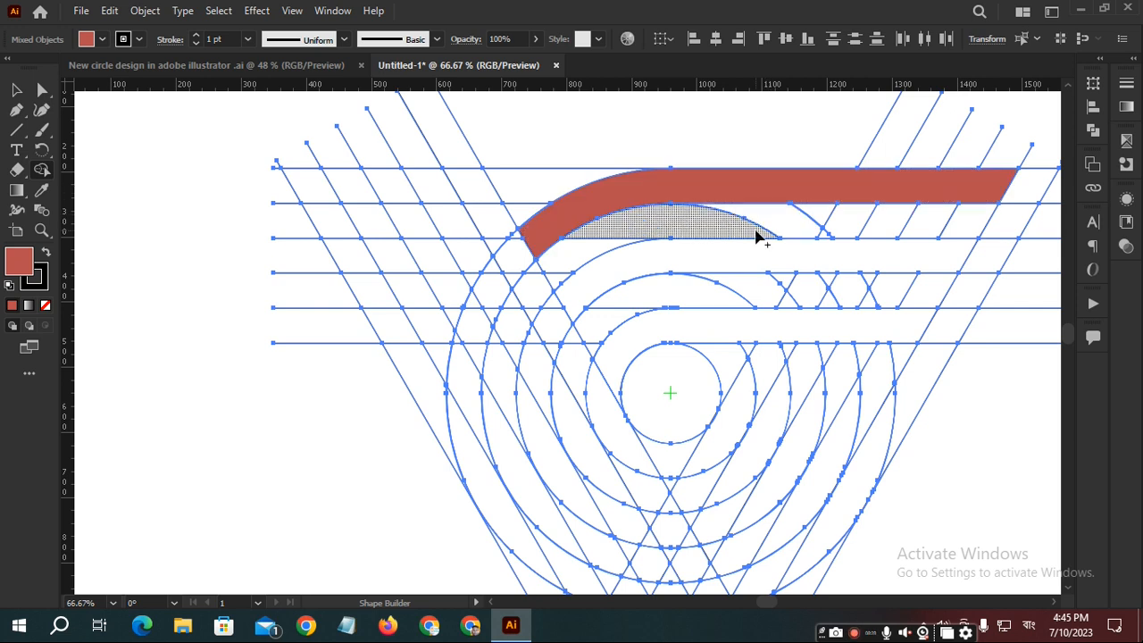
click(755, 259)
click(730, 339)
scroll(770, 324, up, 2)
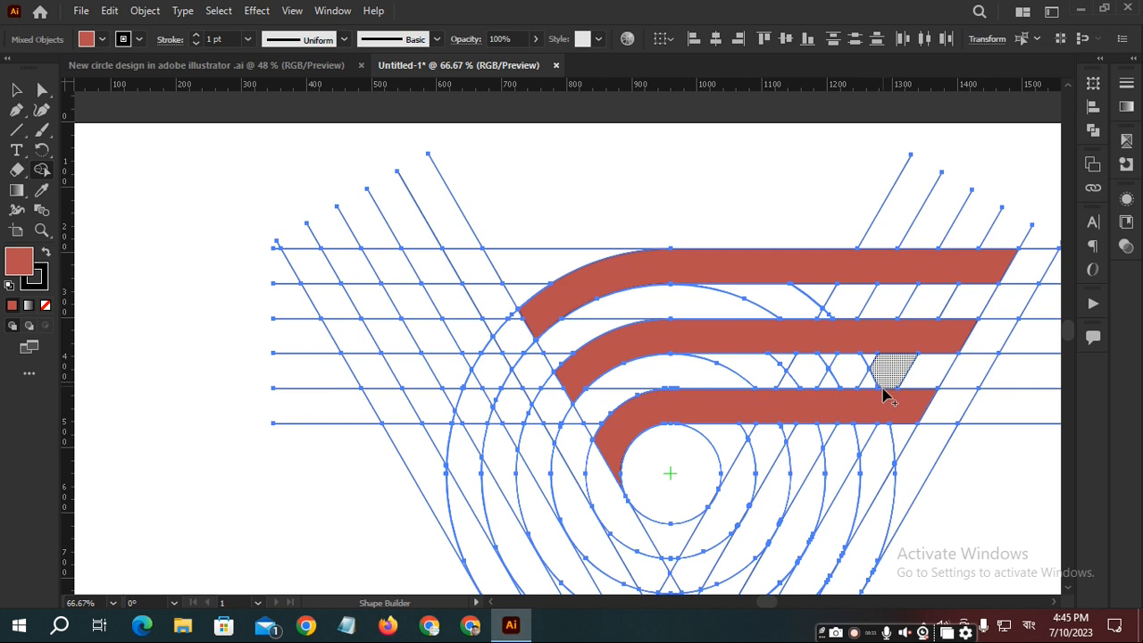
scroll(884, 392, up, 4)
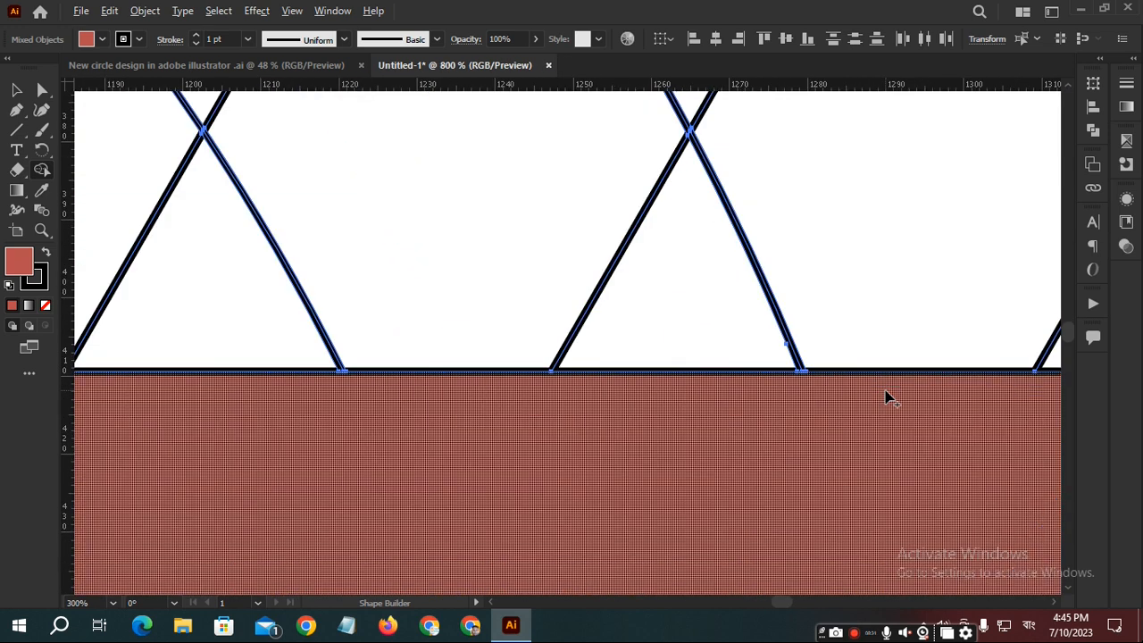
scroll(888, 397, down, 5)
scroll(888, 397, down, 3)
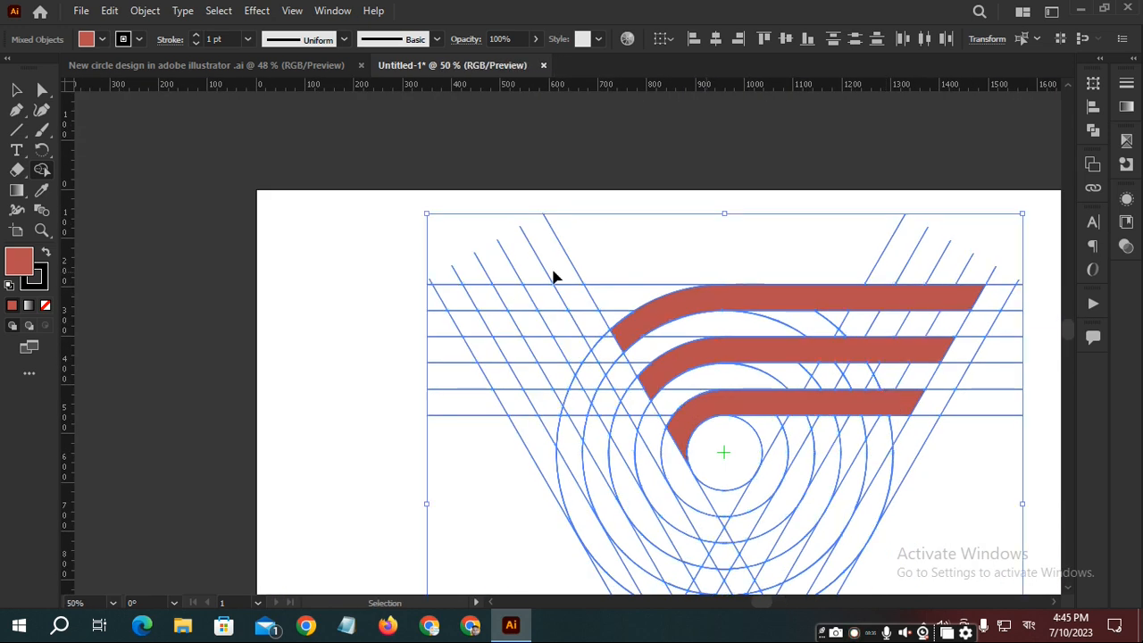
- Use the Magic Wand to select all the unfilled, black-stroked construction lines and delete them
click(378, 272)
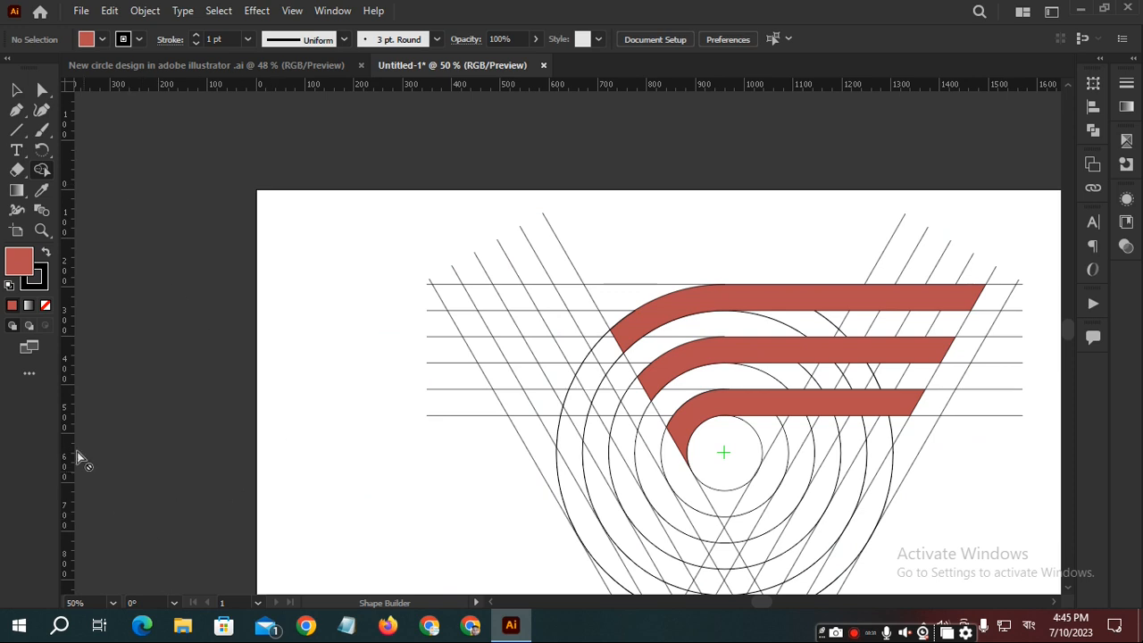
click(14, 379)
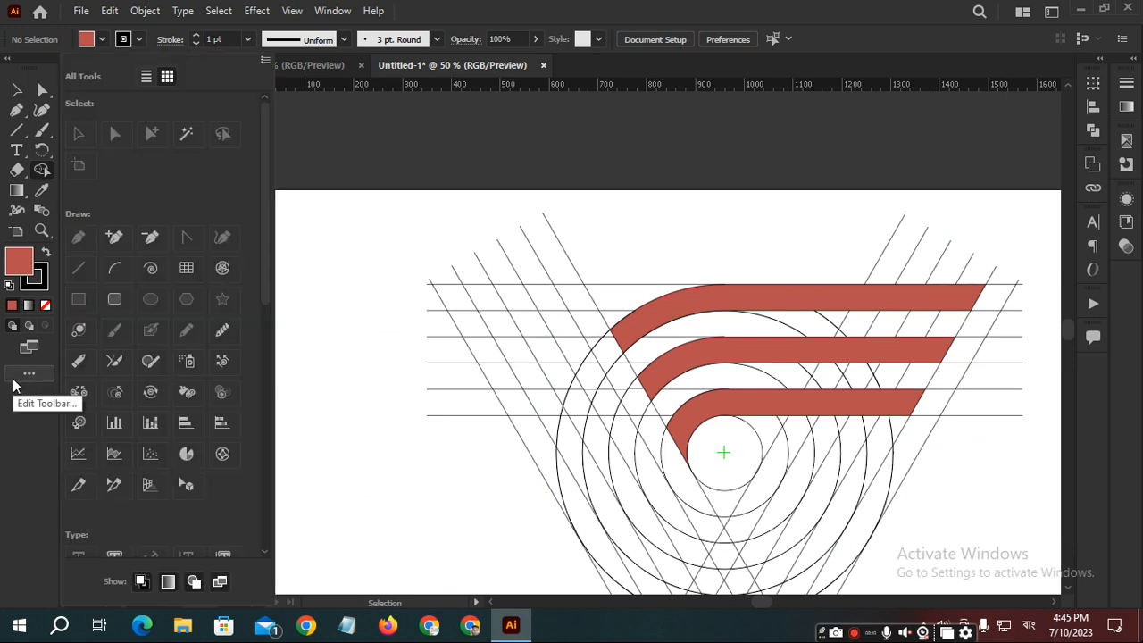
click(187, 134)
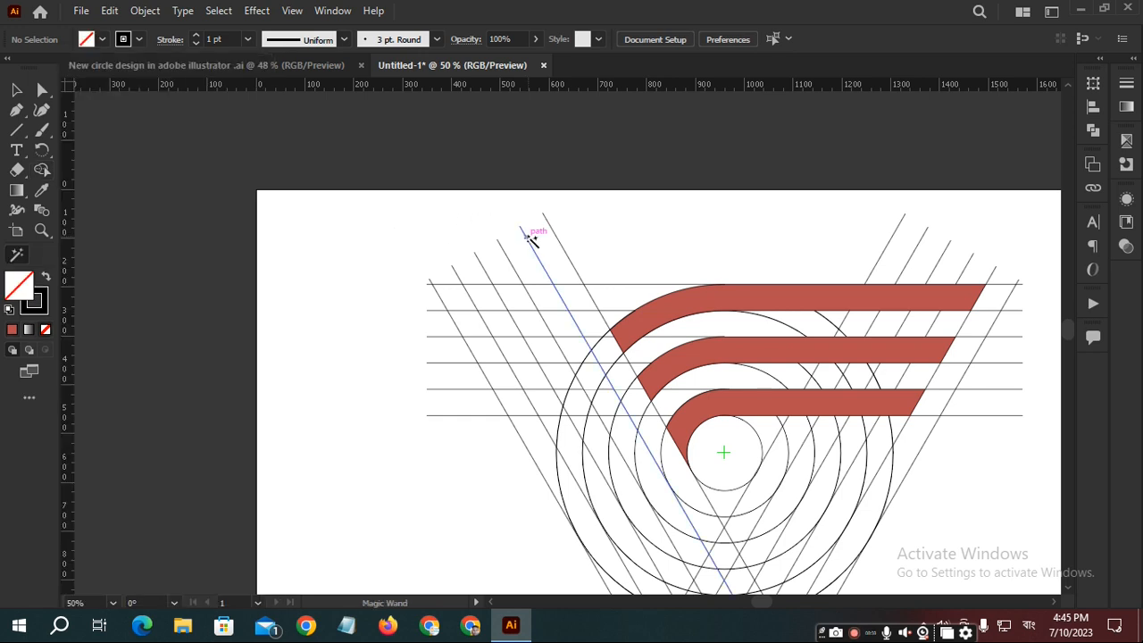
click(531, 237)
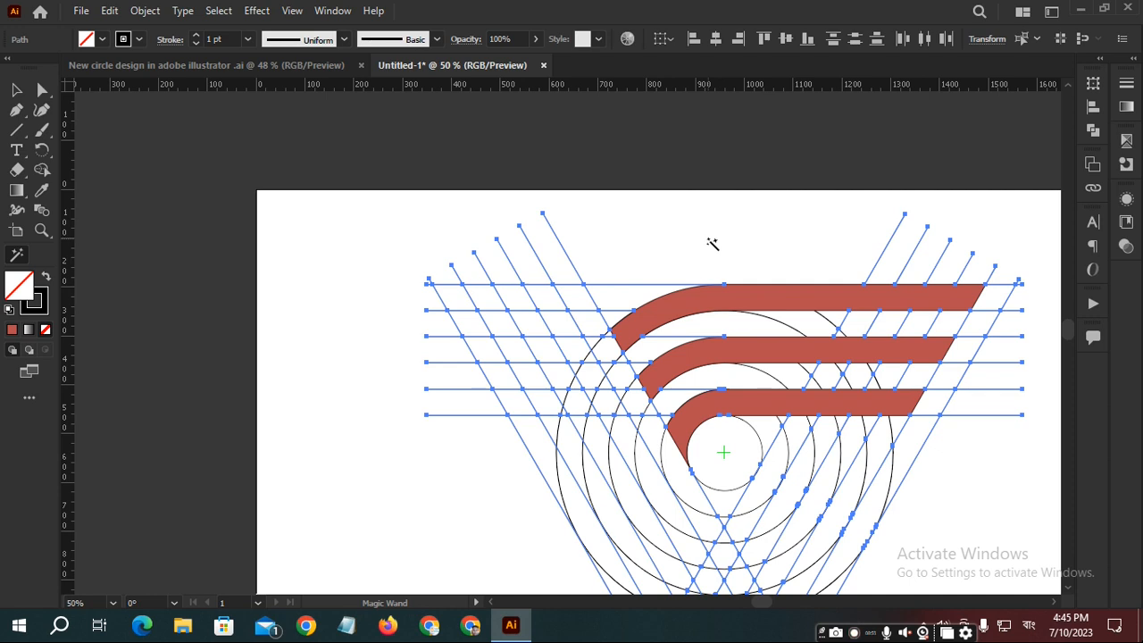
key(Delete)
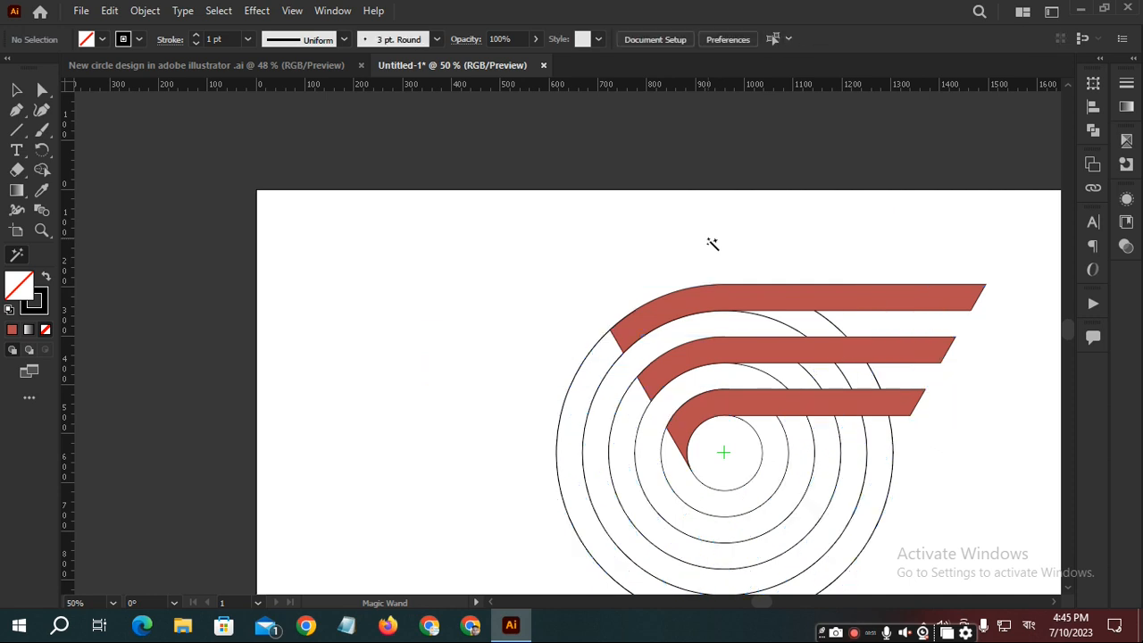
- Select the remaining concentric ring outlines with the Magic Wand and delete them
scroll(728, 268, down, 1)
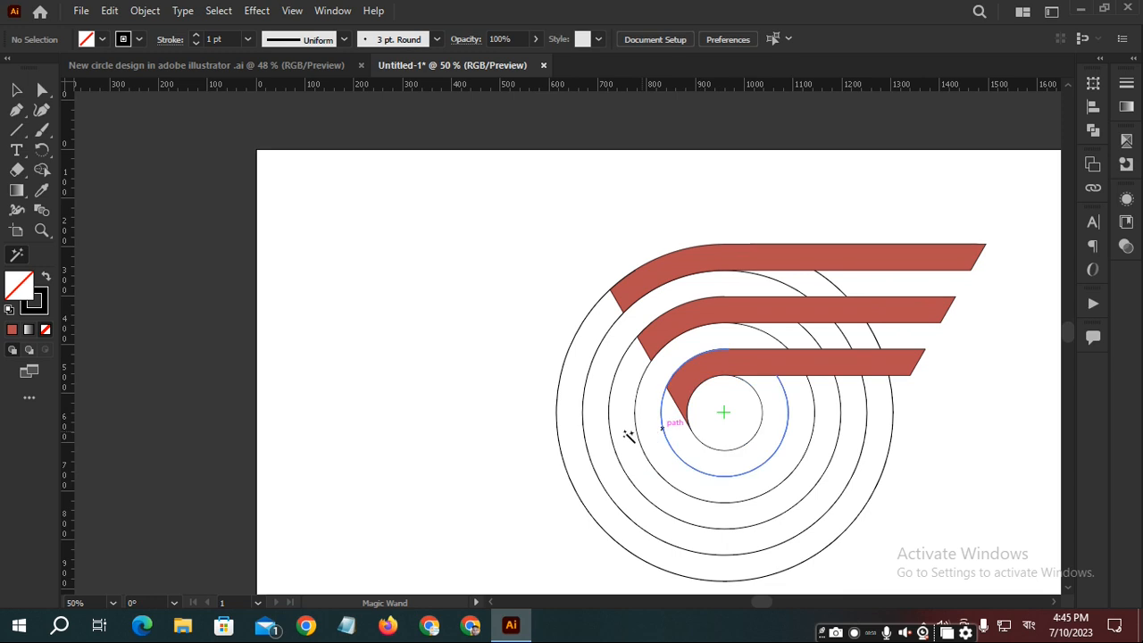
click(563, 367)
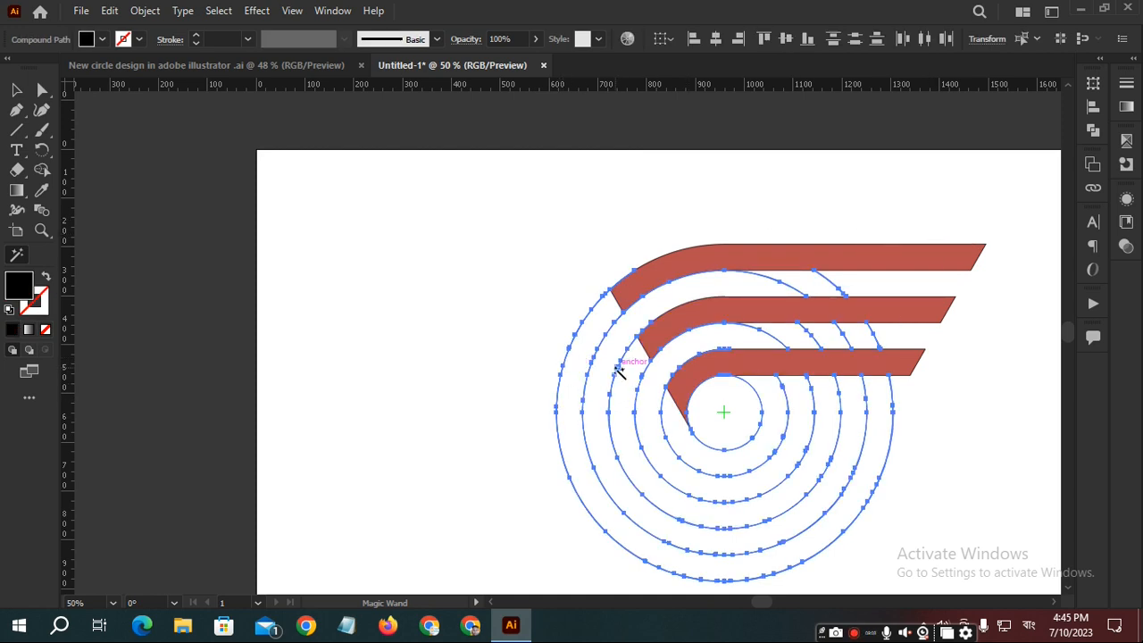
key(Delete)
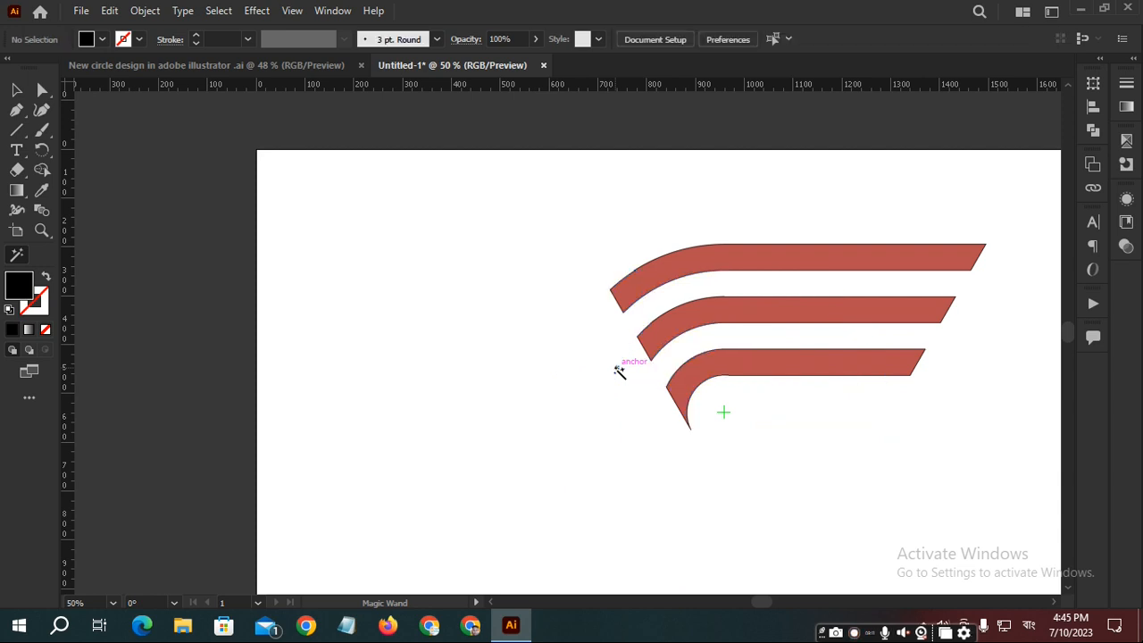
- Select the invisible white leftover shapes around and below the red strips and delete them
key(v)
drag(425, 300, 581, 474)
key(y)
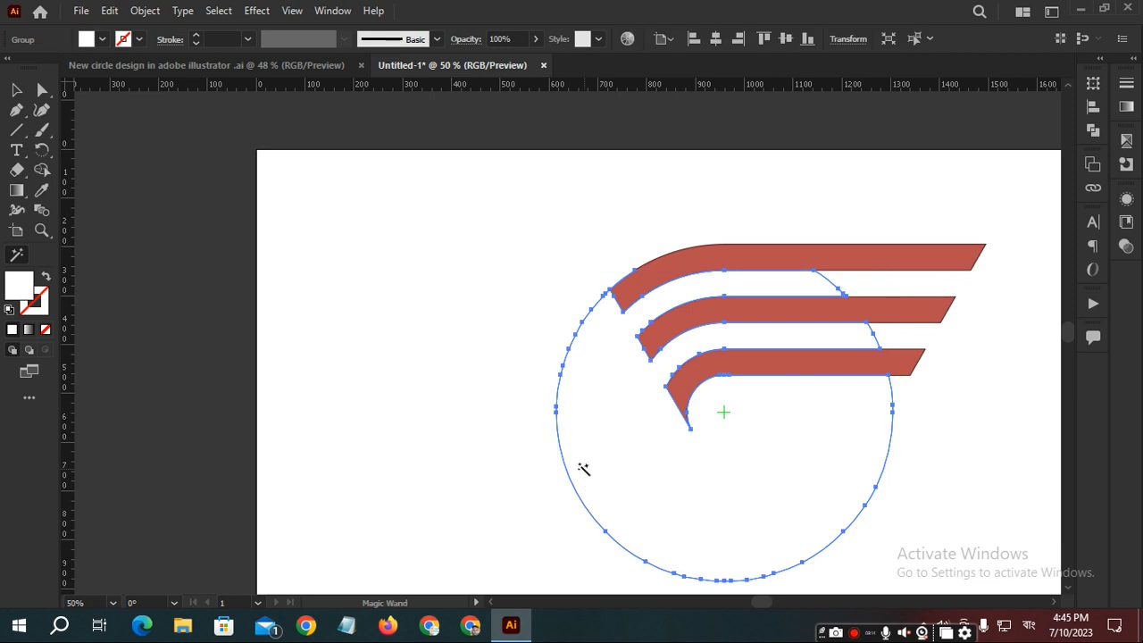
click(518, 426)
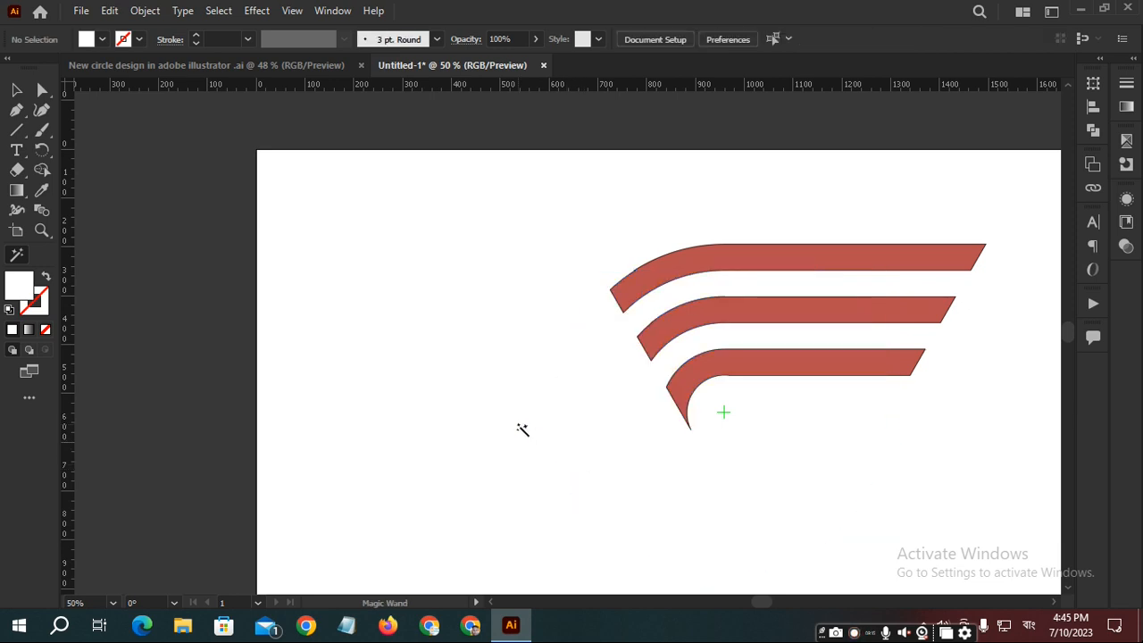
key(v)
drag(433, 476, 907, 528)
key(y)
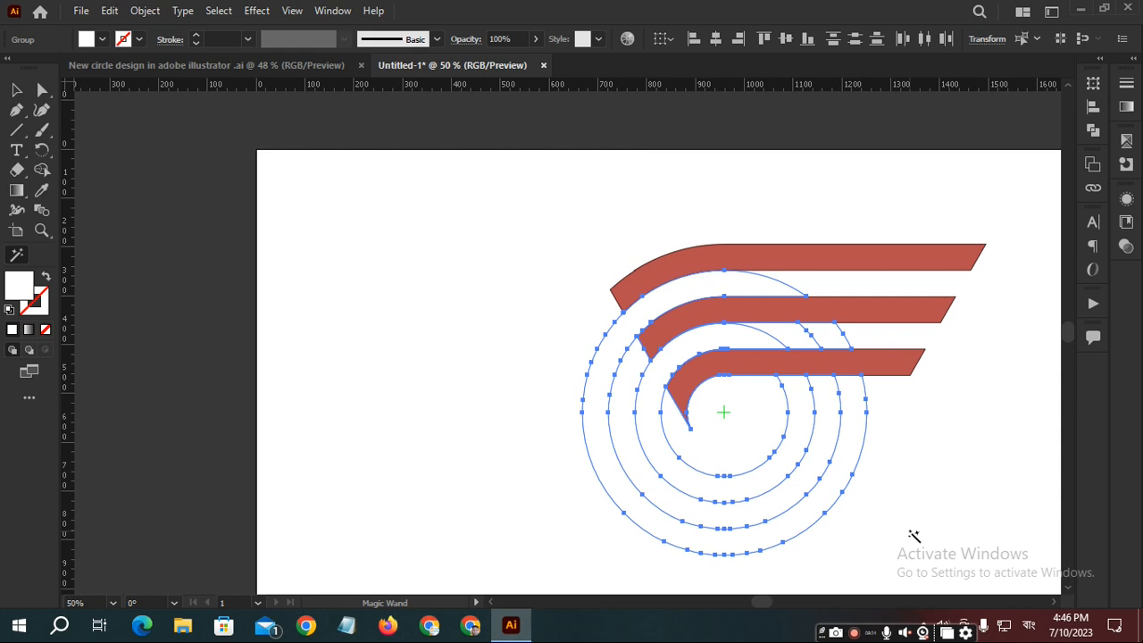
key(Delete)
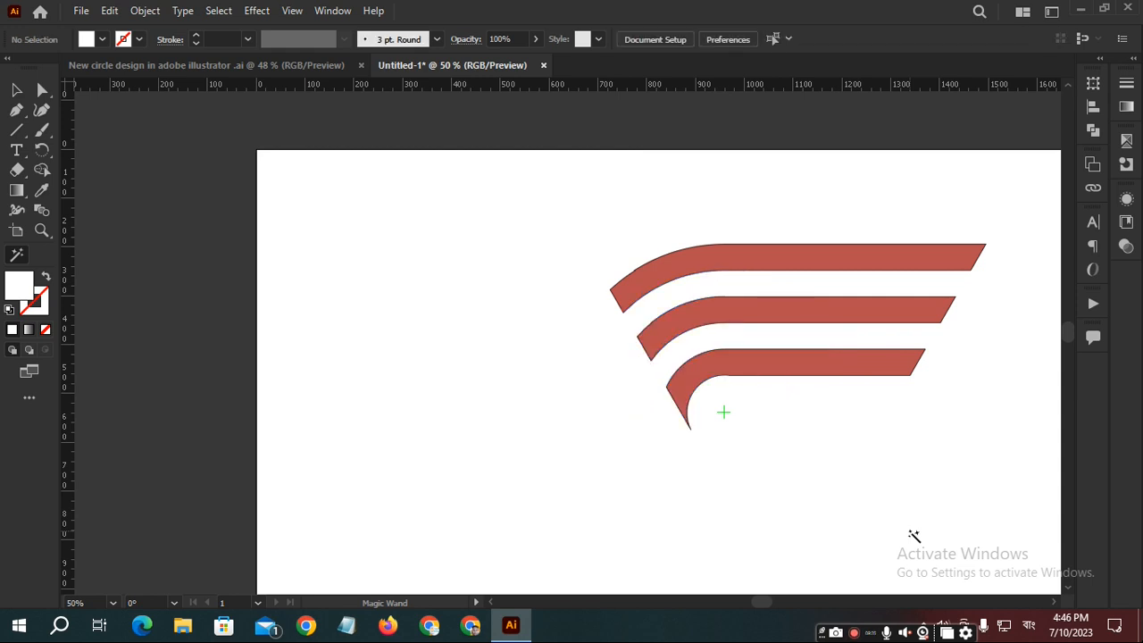
- Select the three red strips, remove their stroke, and clear the selection
key(ctrl+0)
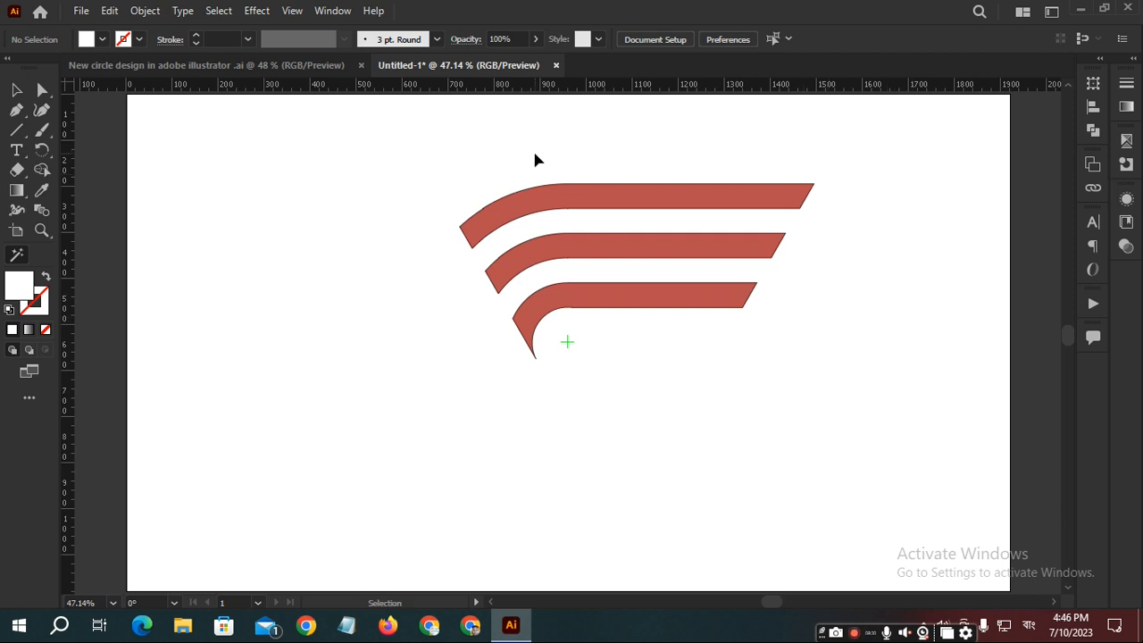
drag(647, 146, 745, 424)
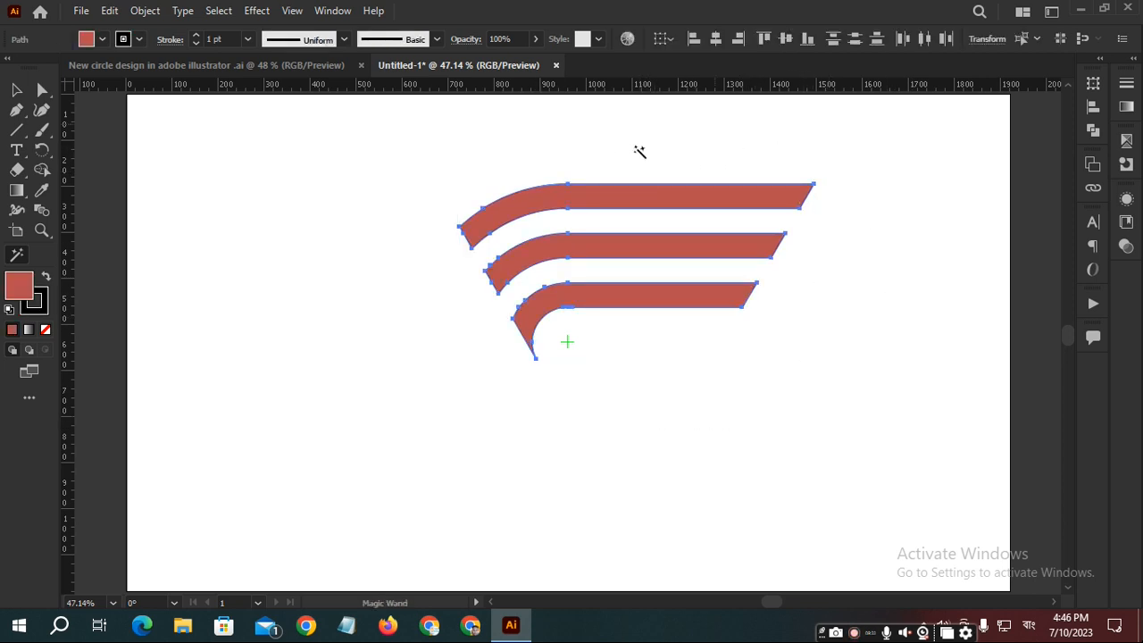
click(42, 307)
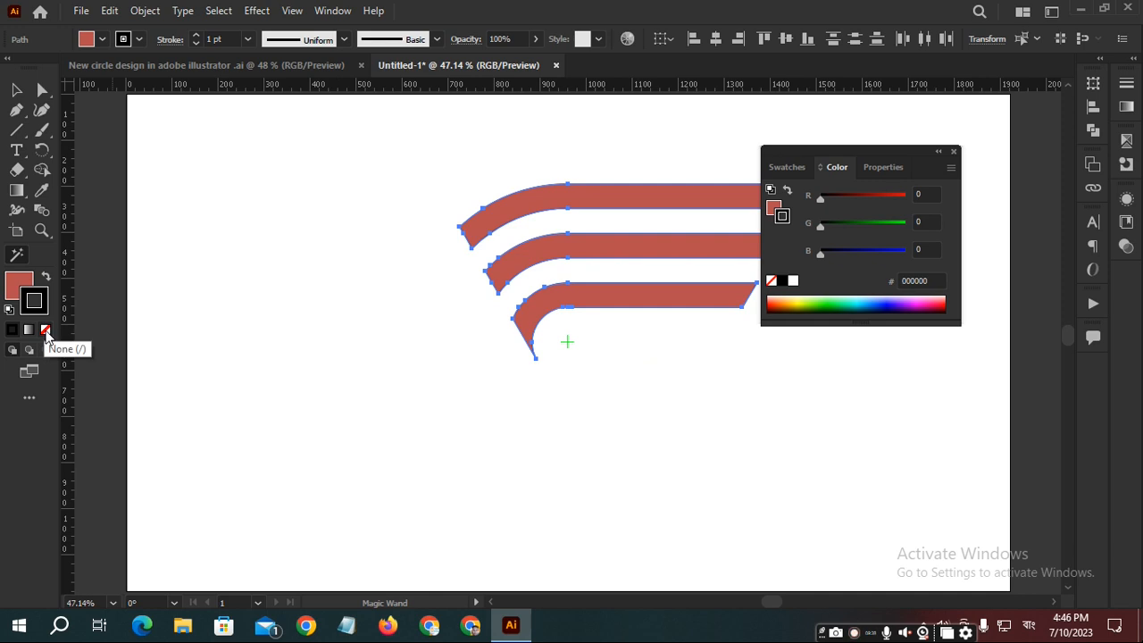
click(46, 331)
click(16, 291)
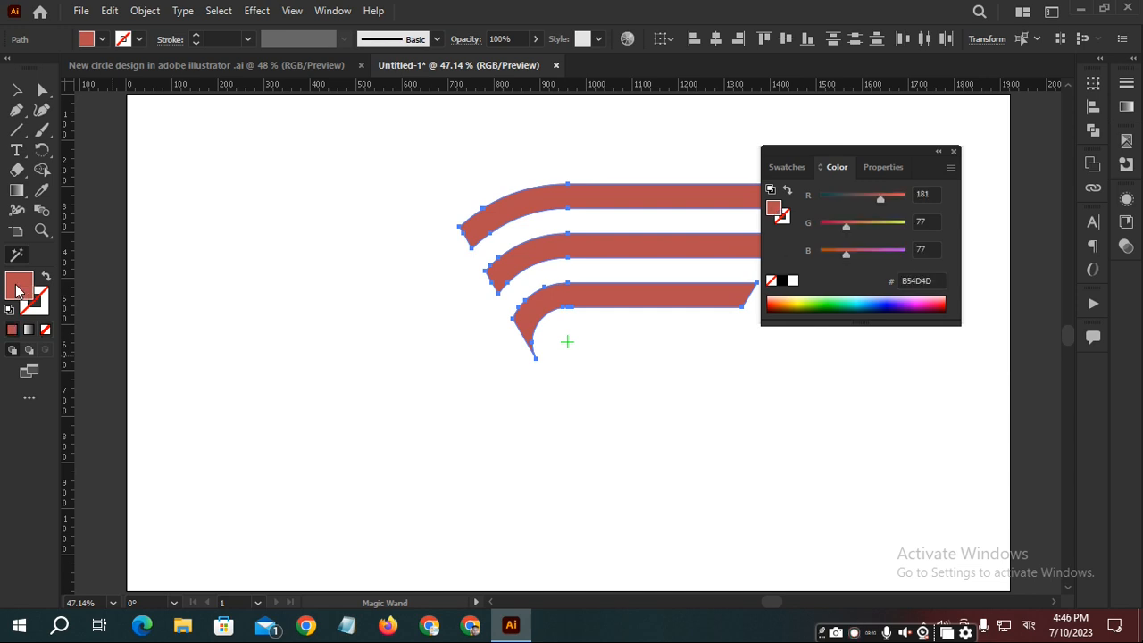
click(228, 309)
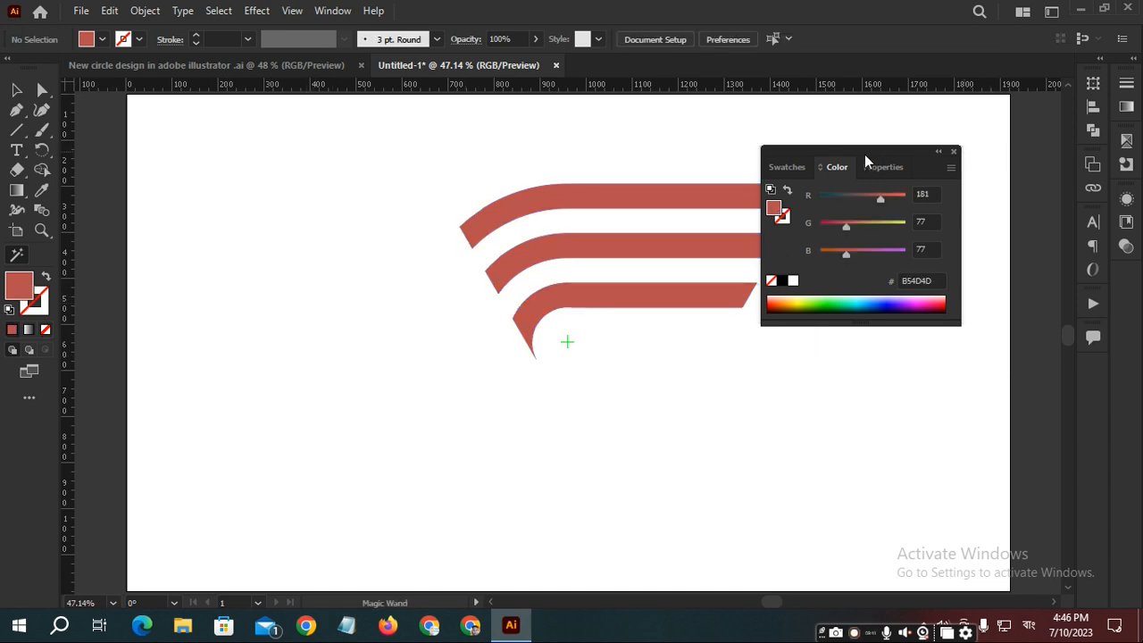
- Select the three strips, apply the White, Black gradient to their fill, and reverse it
drag(874, 149, 257, 143)
key(ctrl+a)
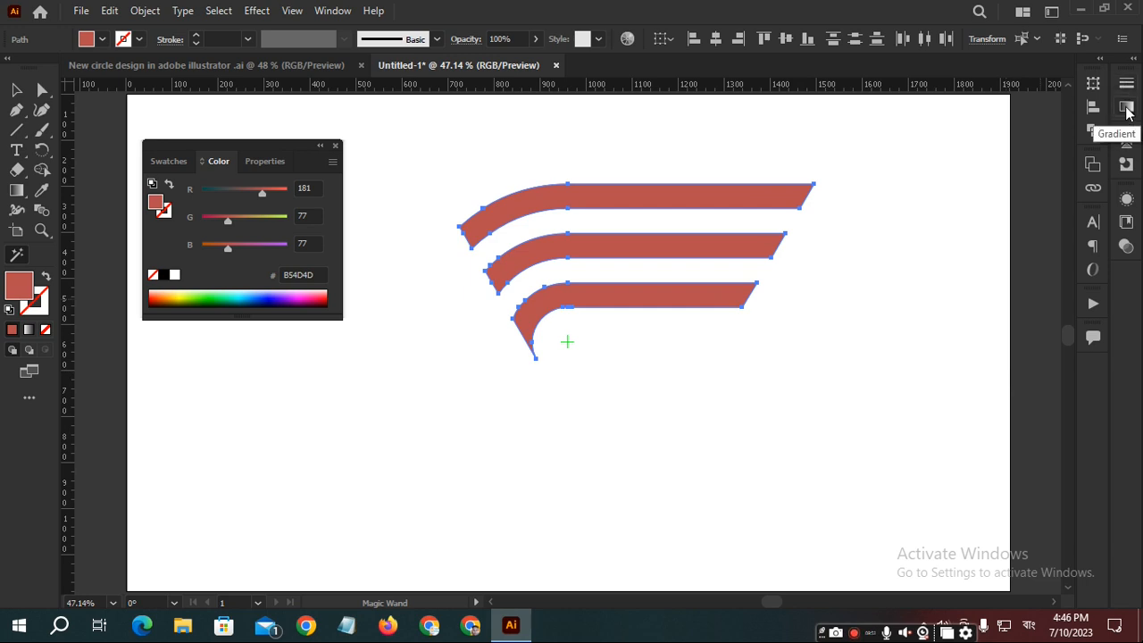
click(1125, 107)
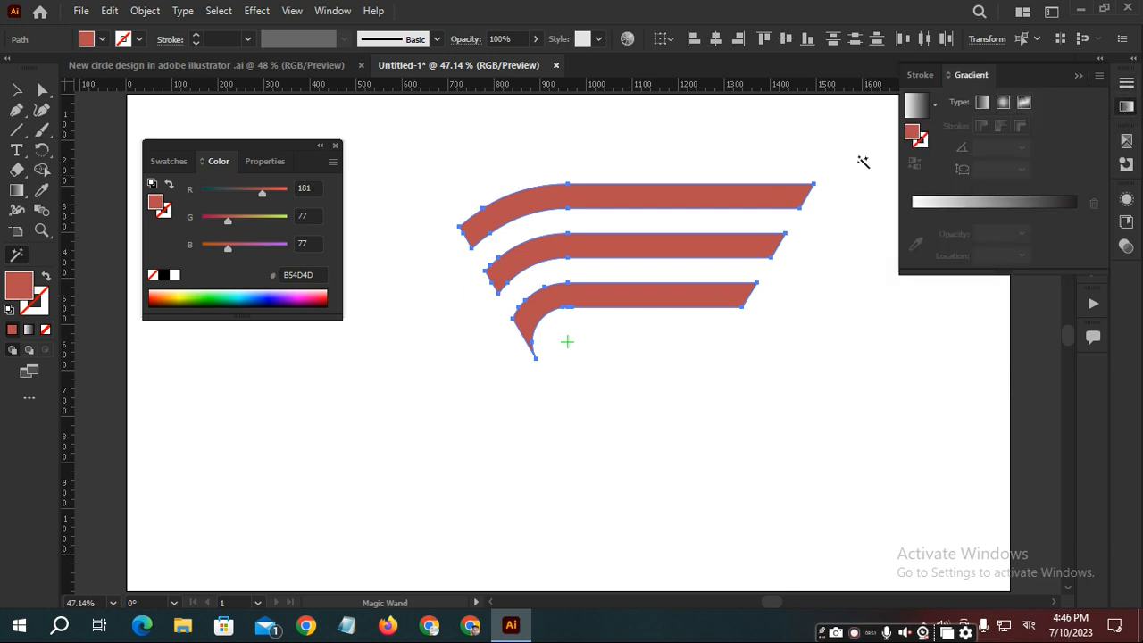
click(932, 106)
scroll(859, 163, up, 1)
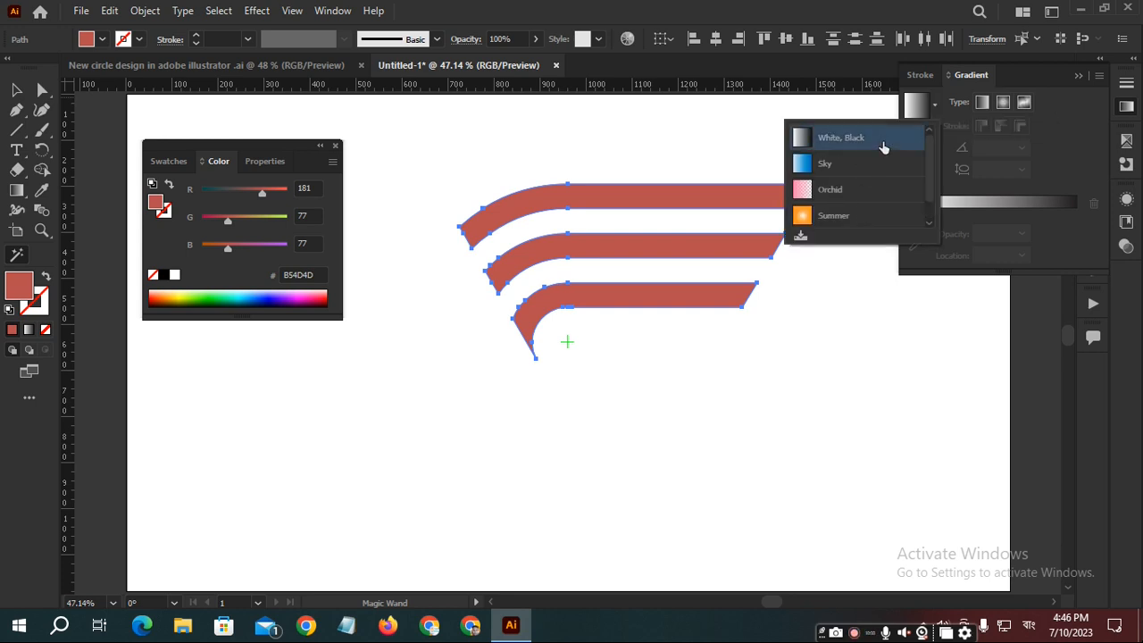
click(883, 146)
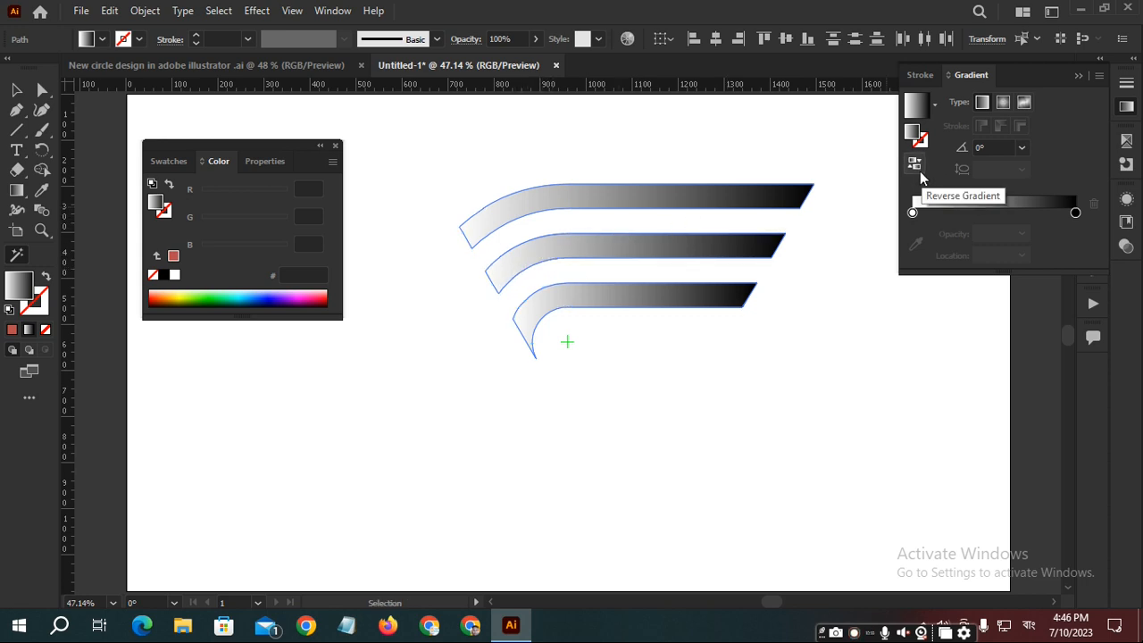
click(923, 176)
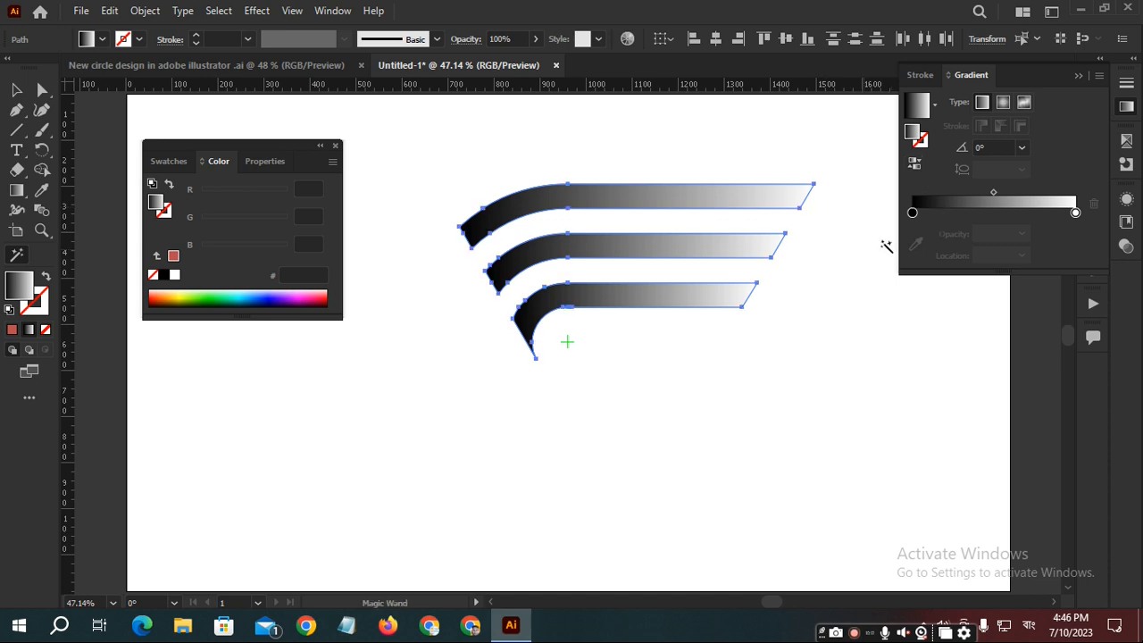
- Set the midpoint location of the three strips' black-to-white gradient to 20% and clear the selection
click(991, 193)
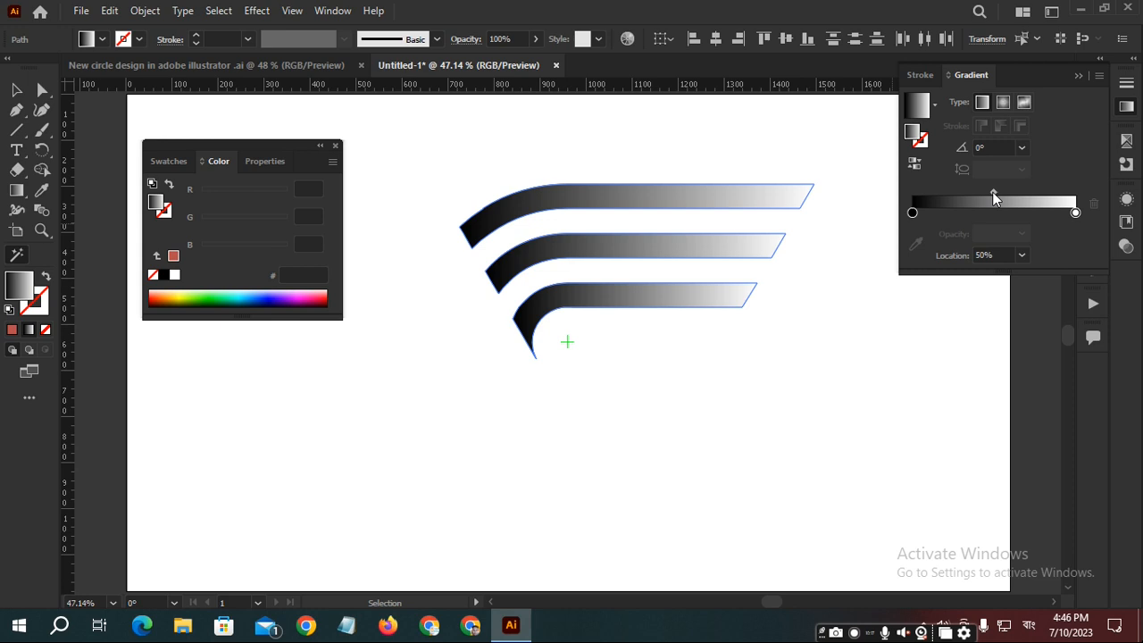
drag(991, 193, 961, 193)
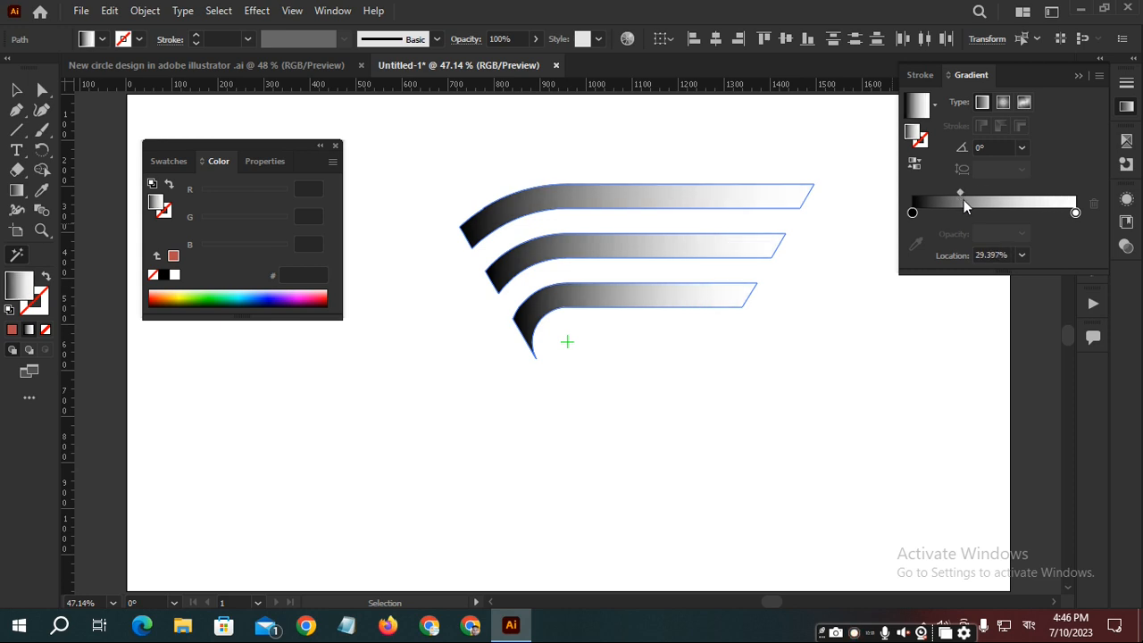
click(1022, 255)
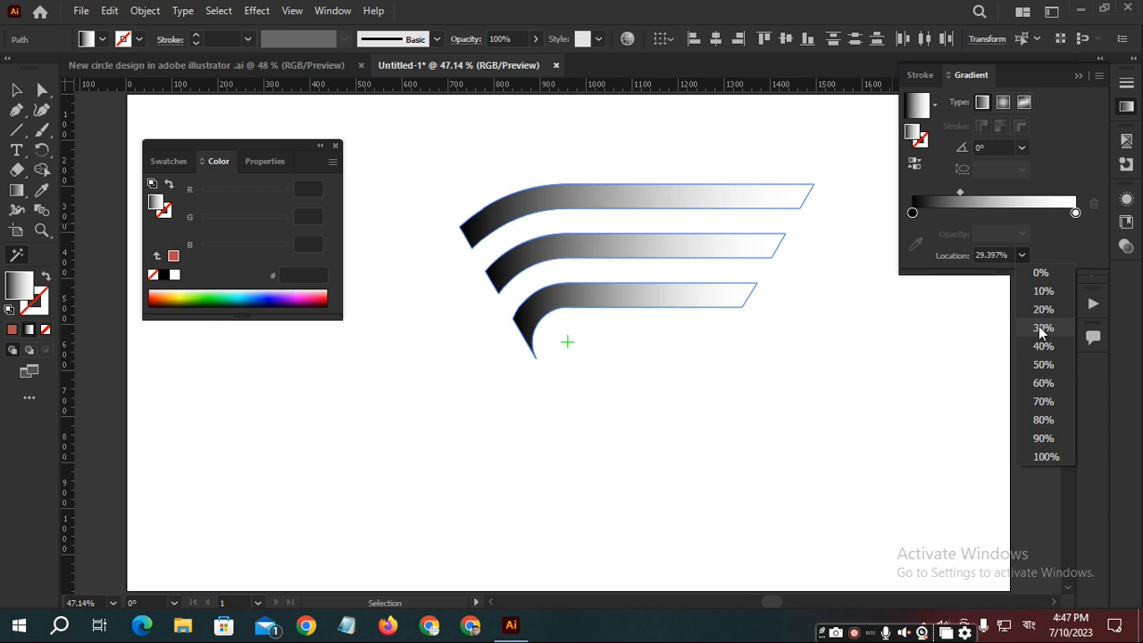
click(1041, 329)
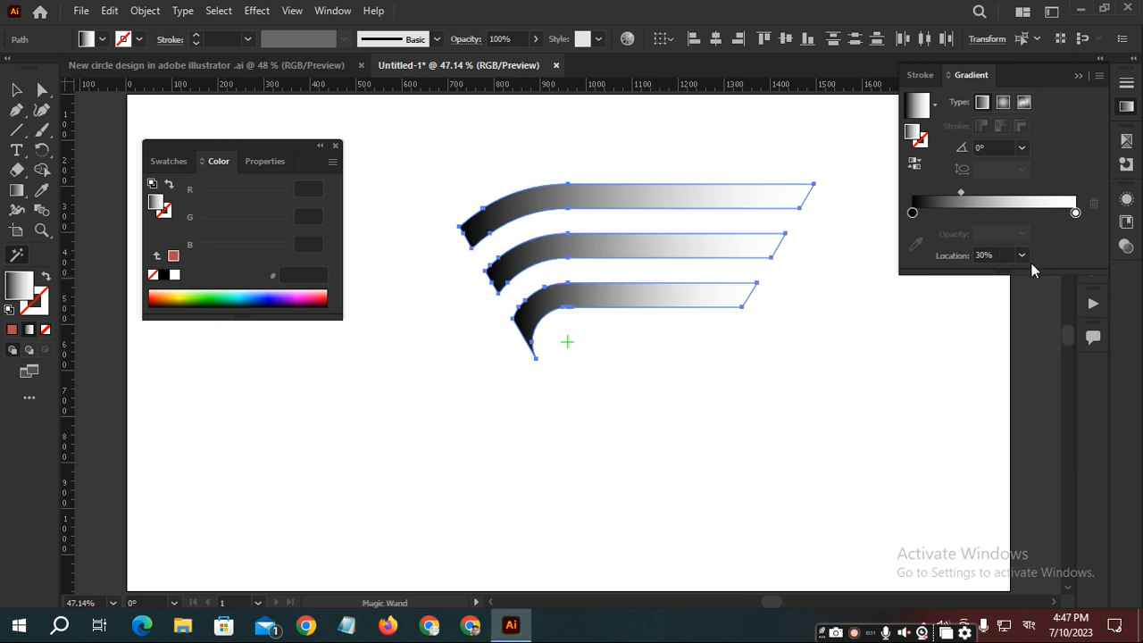
key(y)
click(1020, 256)
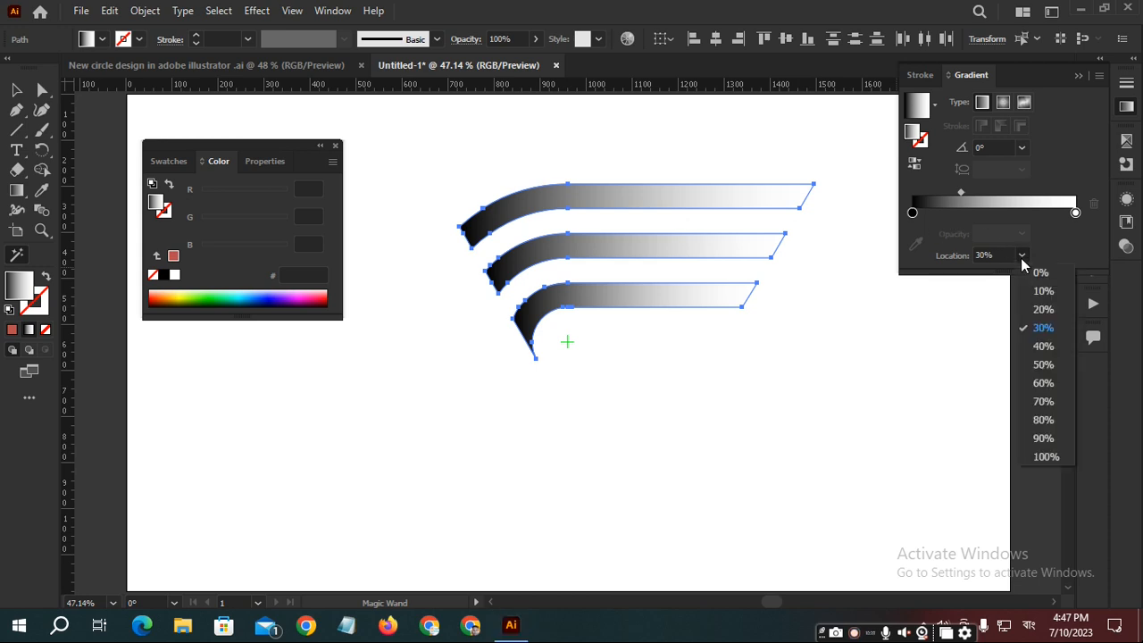
click(1043, 311)
key(v)
click(891, 326)
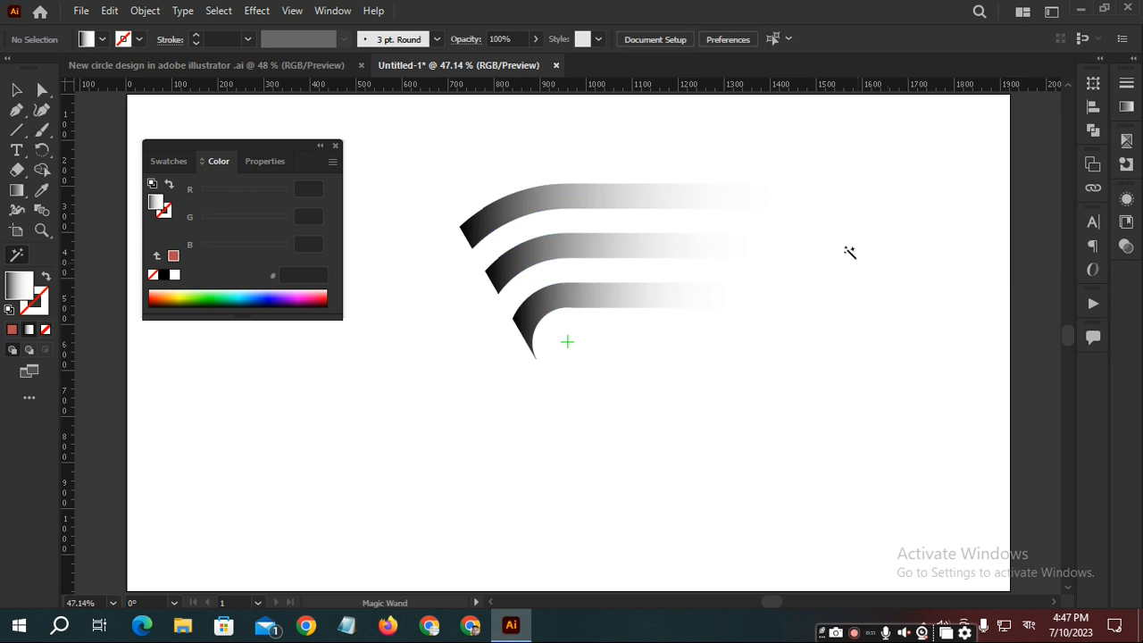
- Close the floating Color panel, then select the invisible white circle below the innermost strip and delete it
key(y)
click(336, 145)
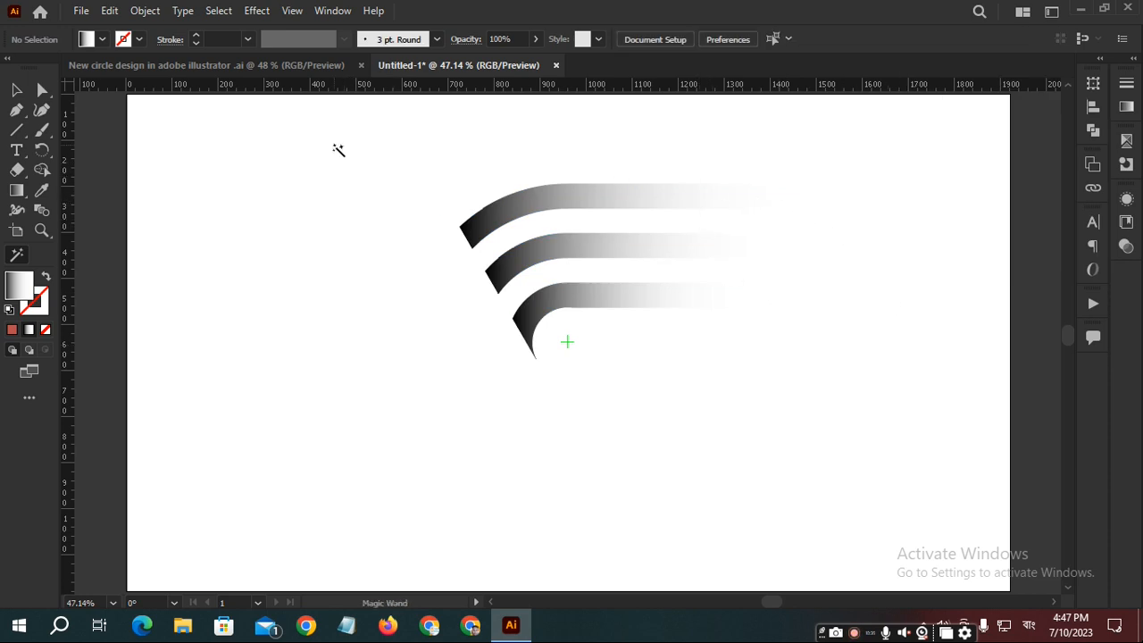
drag(516, 126, 808, 335)
click(796, 351)
drag(636, 340, 559, 372)
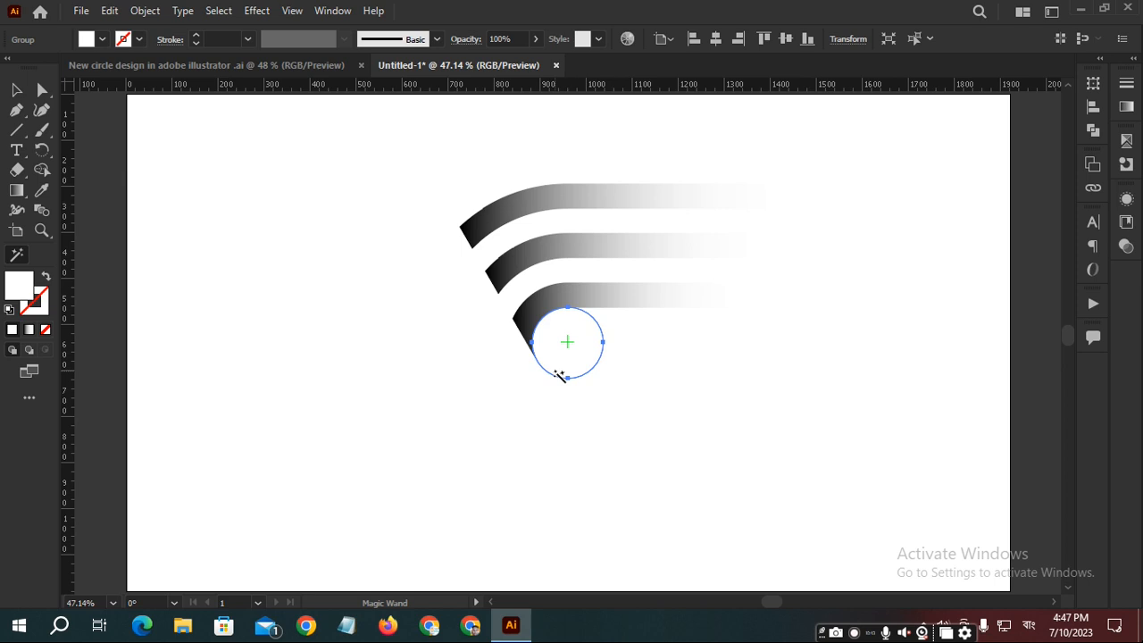
key(y)
click(581, 375)
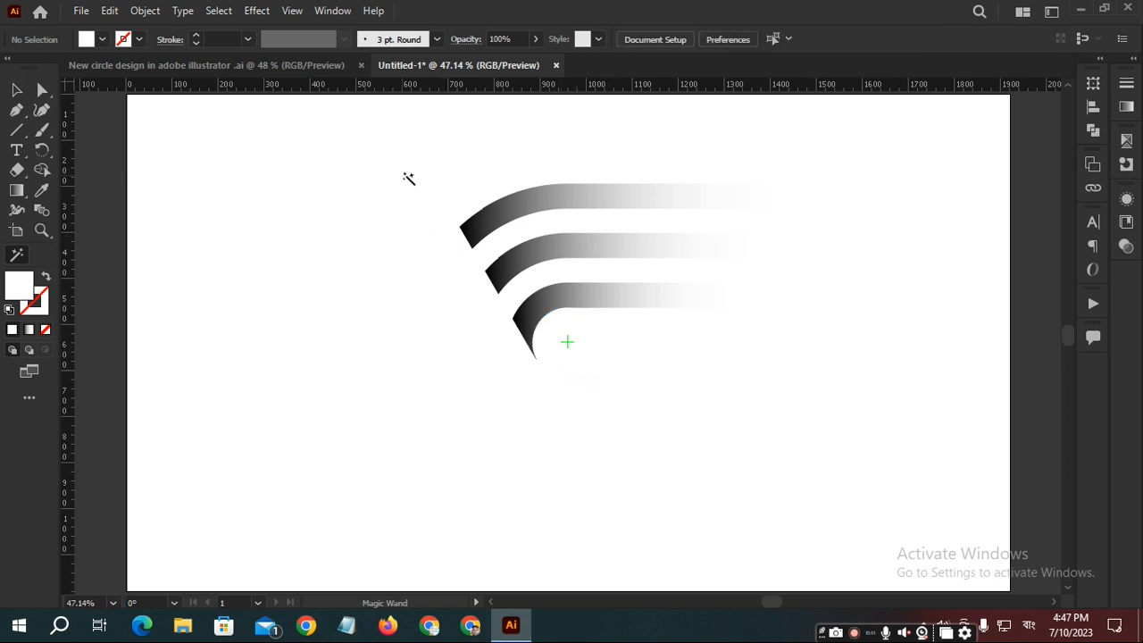
- Select the three gradient strips and group them
drag(429, 167, 843, 519)
key(v)
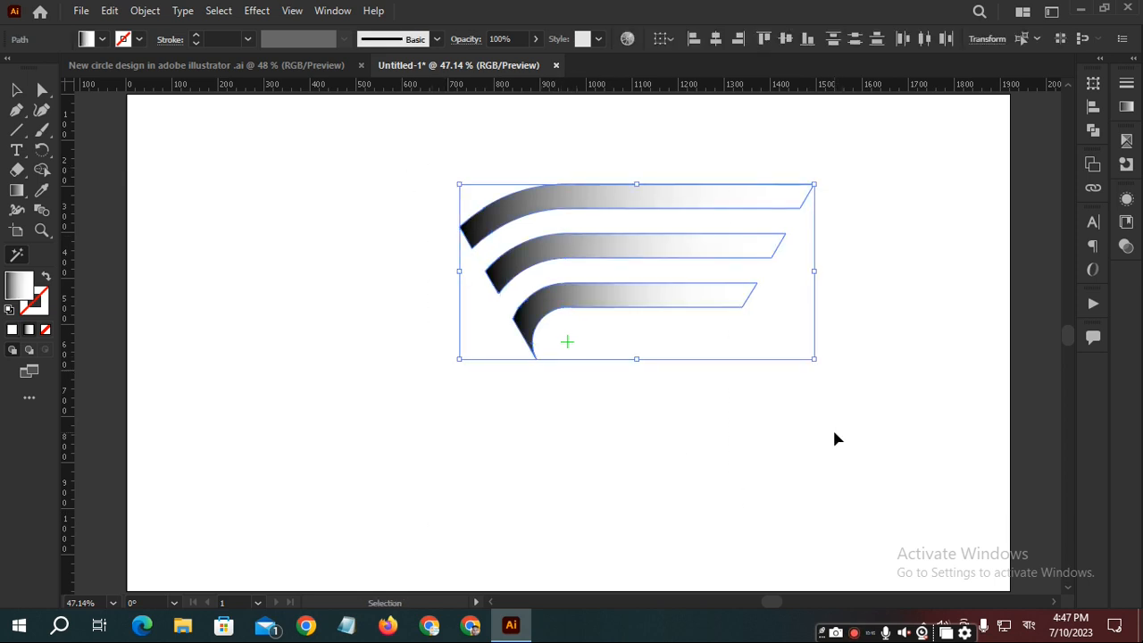
key(ctrl+g)
key(y)
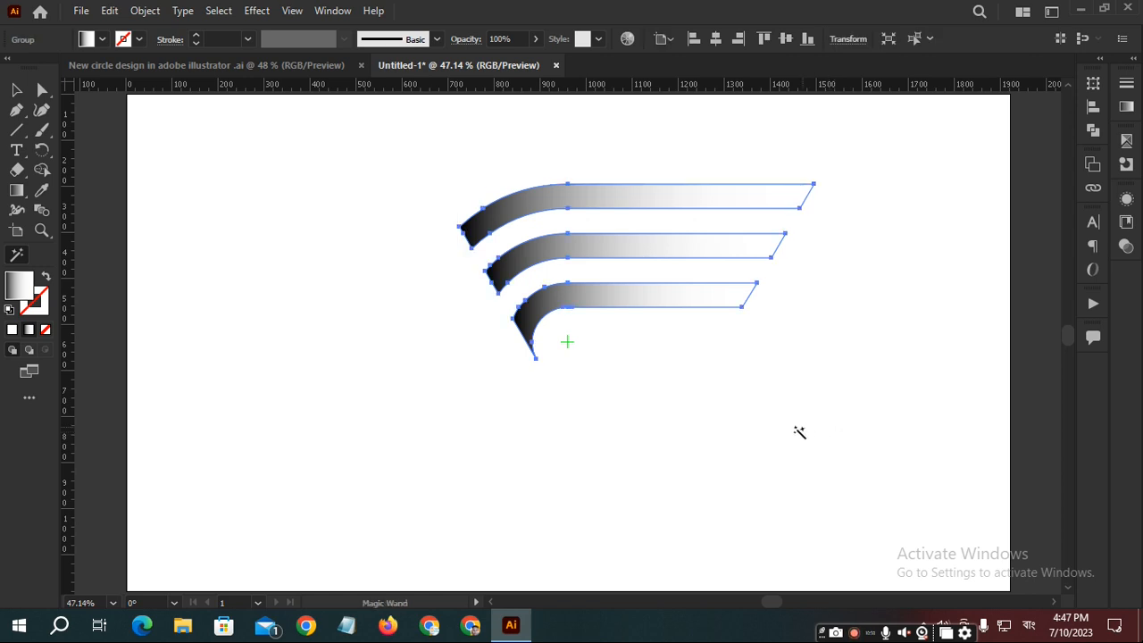
- With Smart Guides on, make a copy of the strip group rotated 120° about the green center mark
click(36, 150)
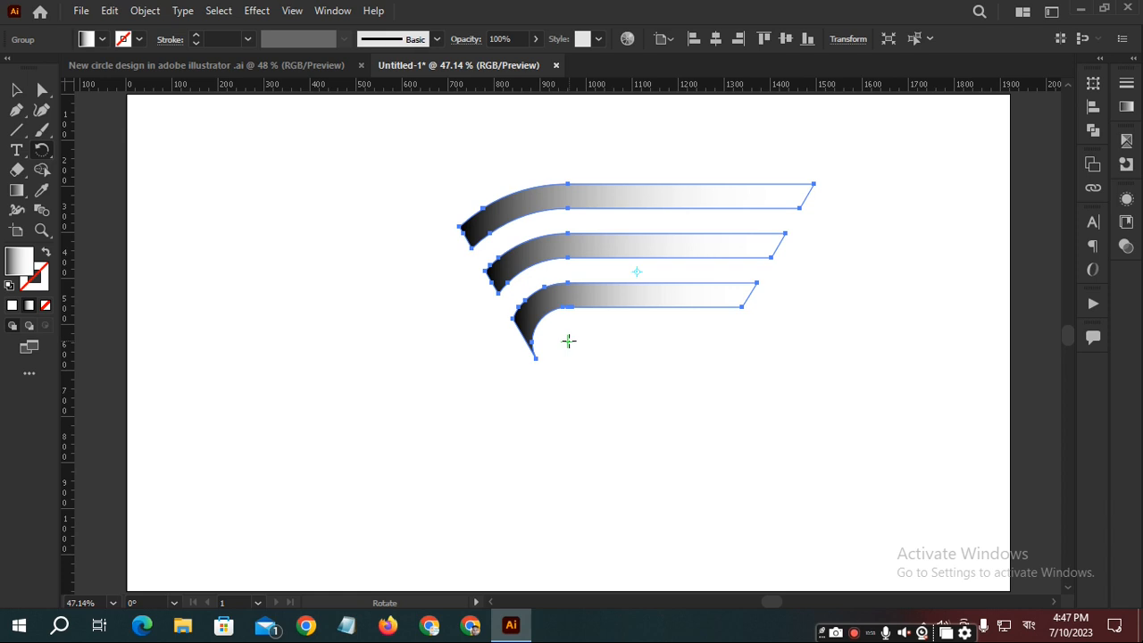
scroll(569, 341, up, 5)
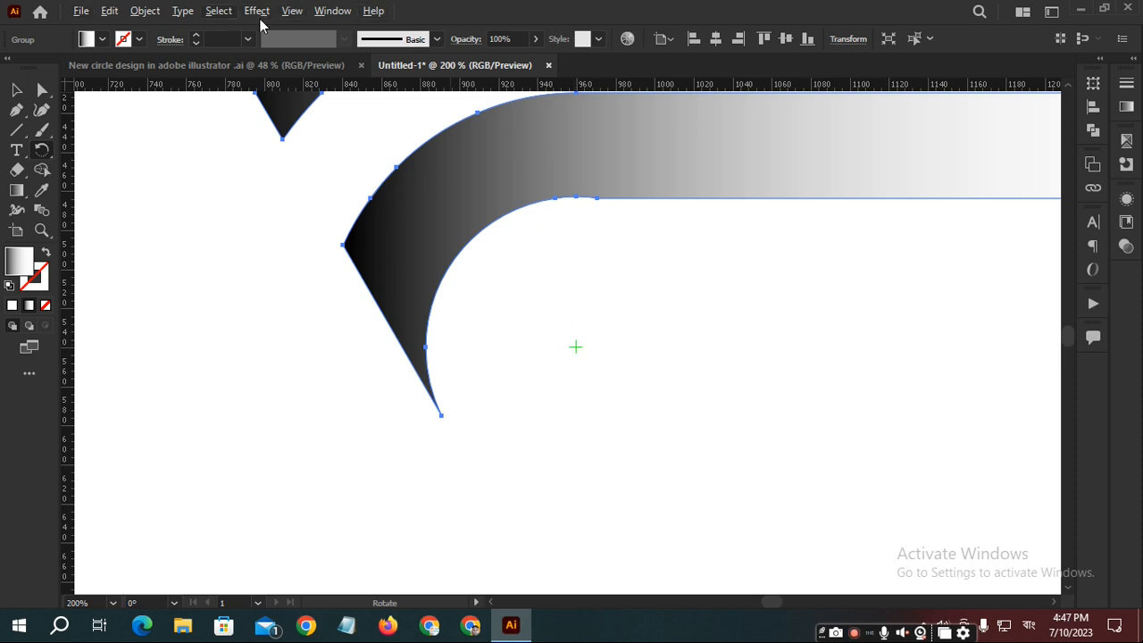
click(291, 10)
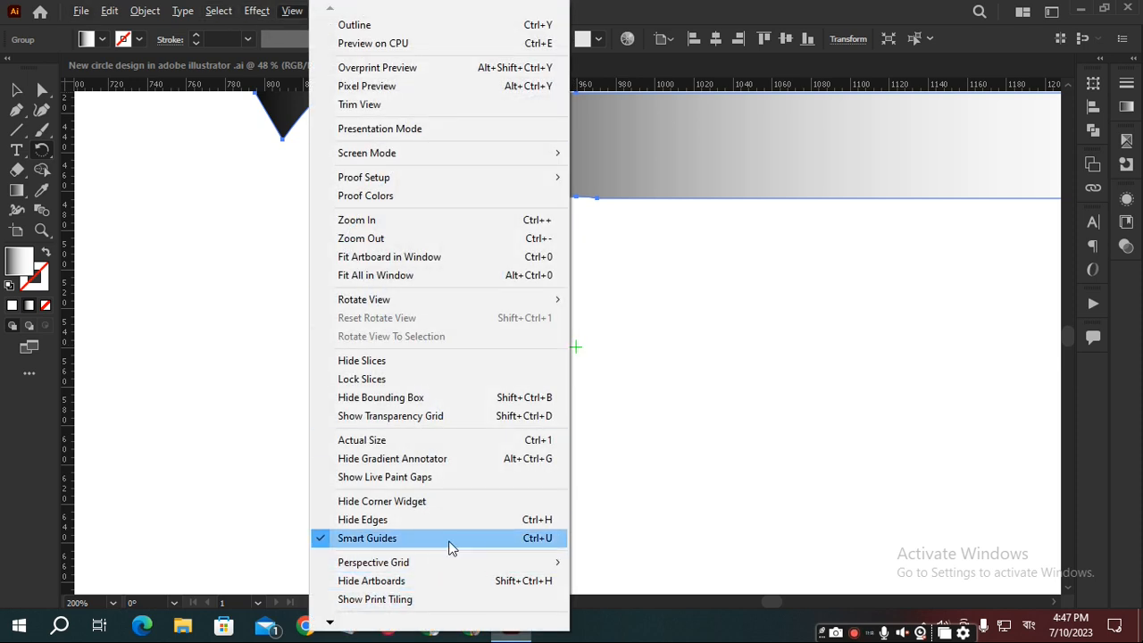
click(449, 538)
click(293, 11)
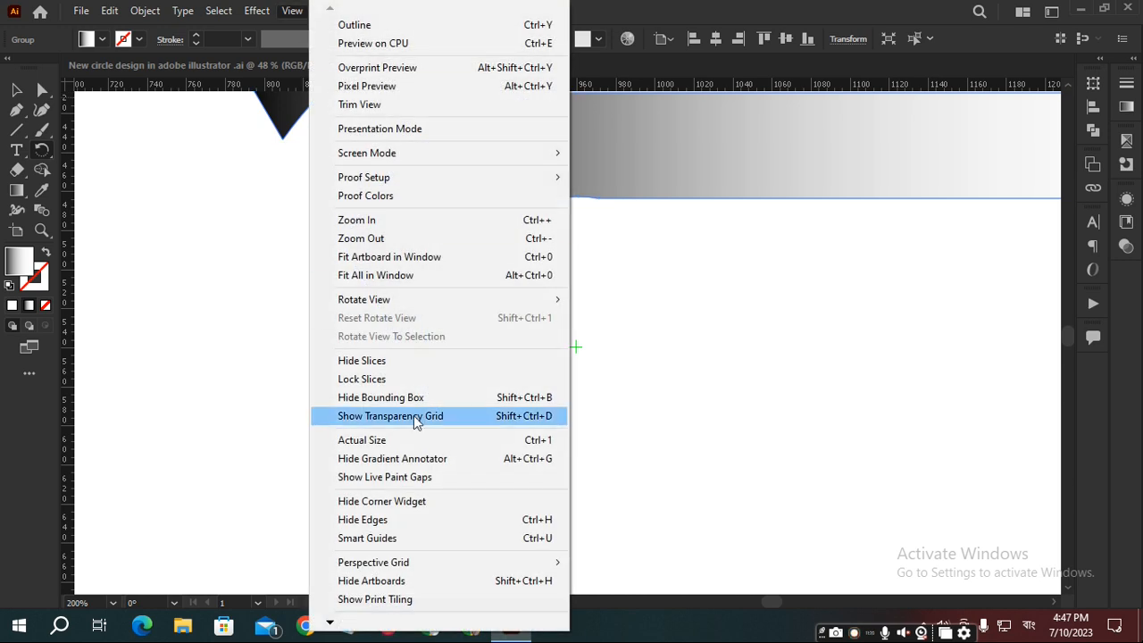
click(378, 537)
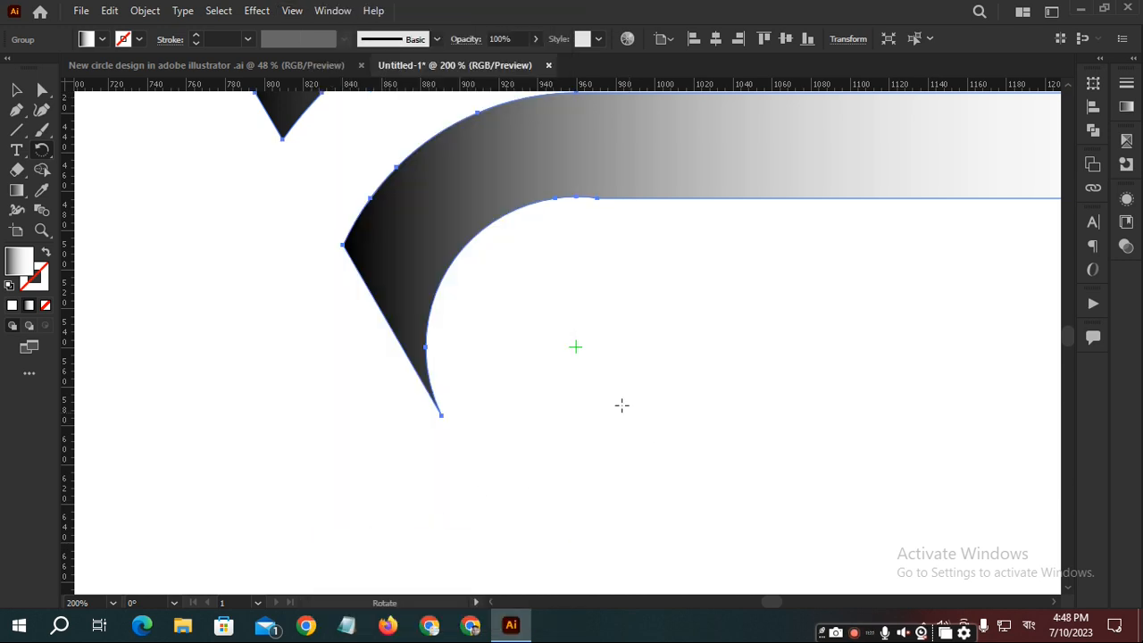
alt+click(576, 346)
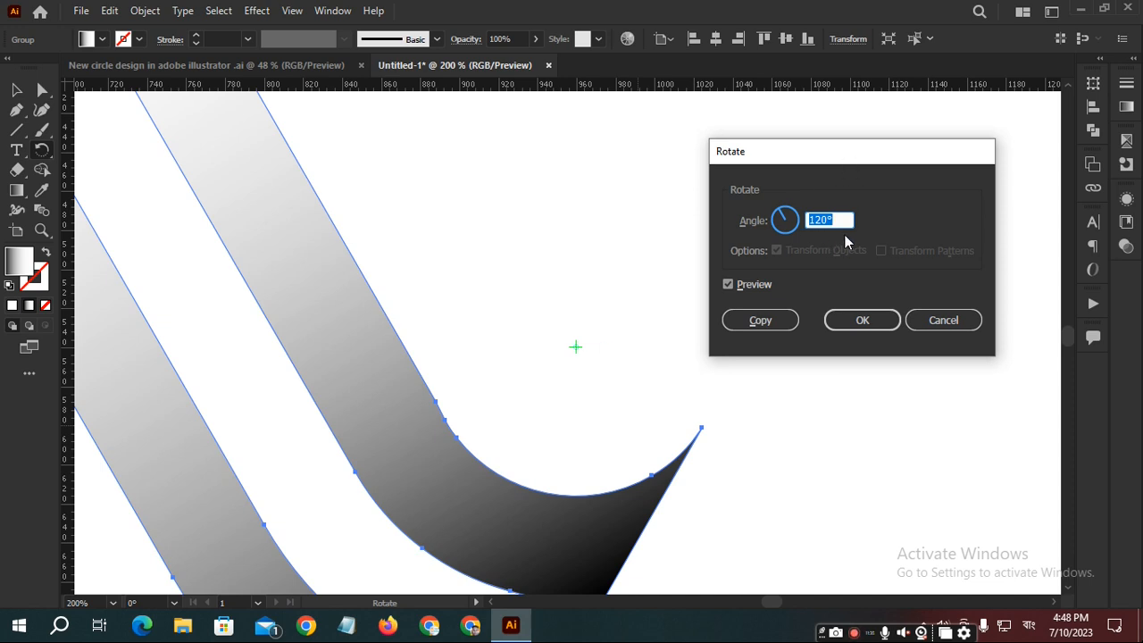
click(790, 319)
key(ctrl+0)
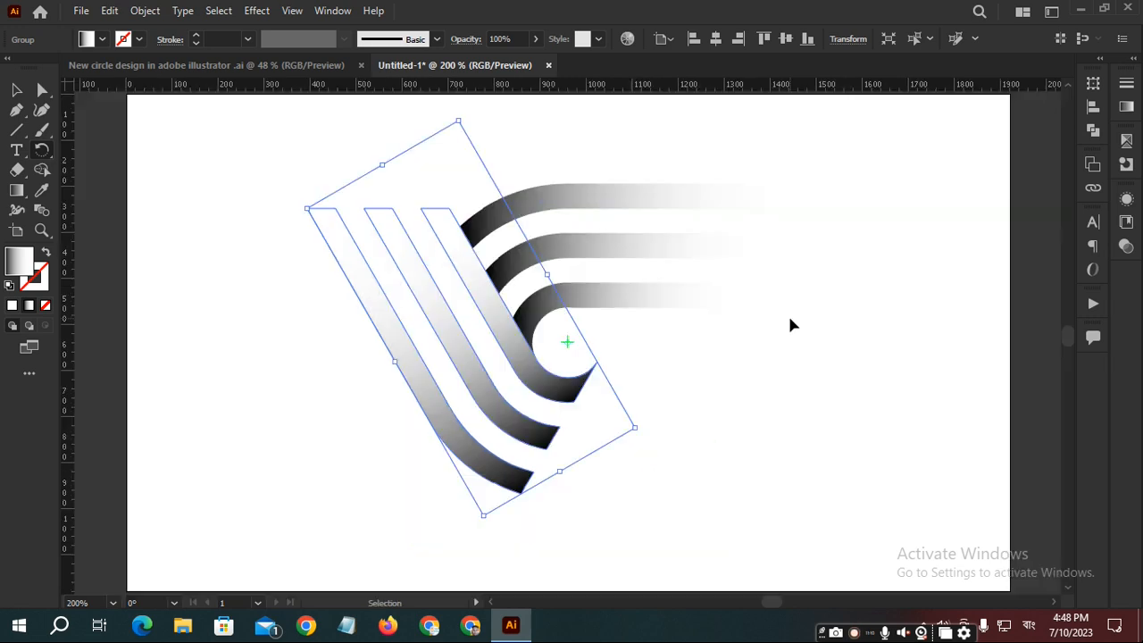
- Repeat the rotated copy to add the third set of strips around the center, and clear the selection
key(v)
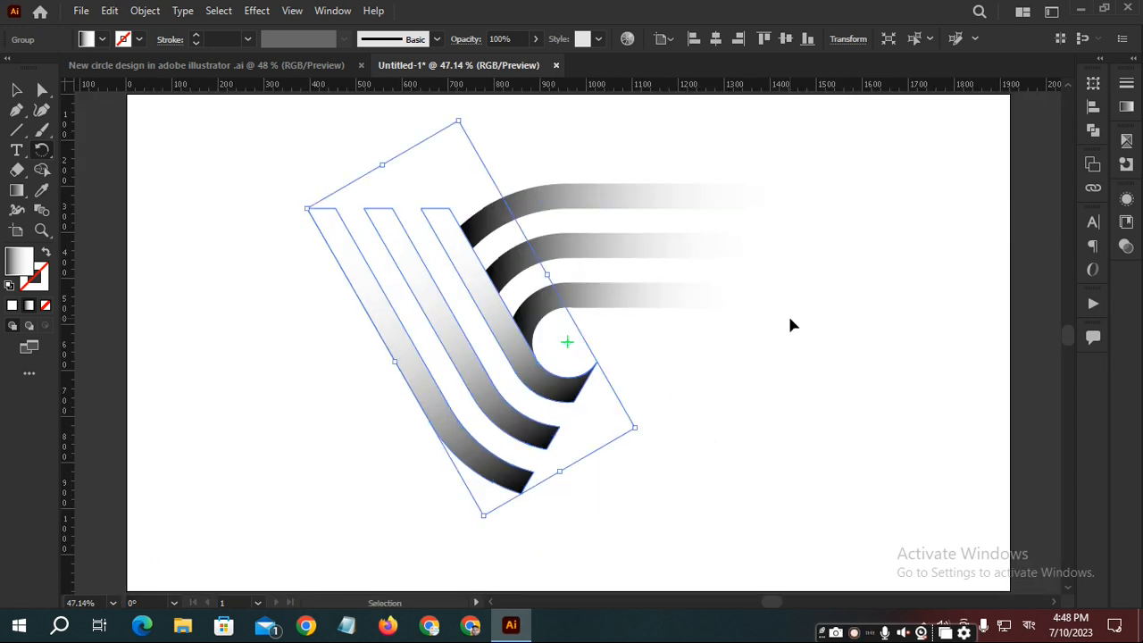
key(r)
key(ctrl+d)
key(v)
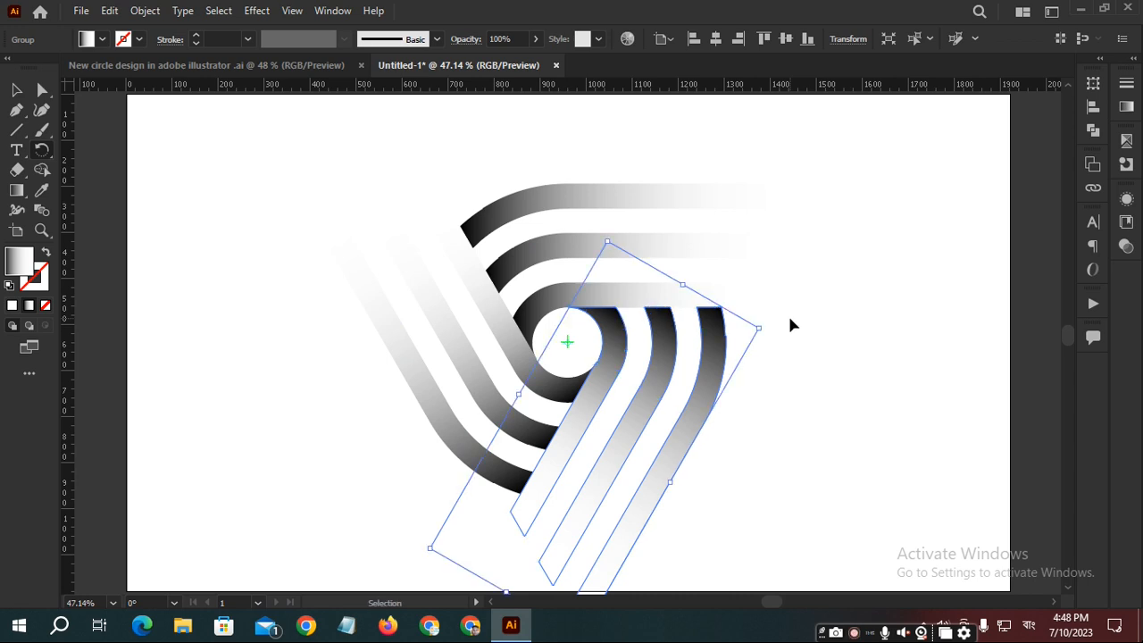
click(824, 365)
drag(314, 155, 832, 589)
click(930, 397)
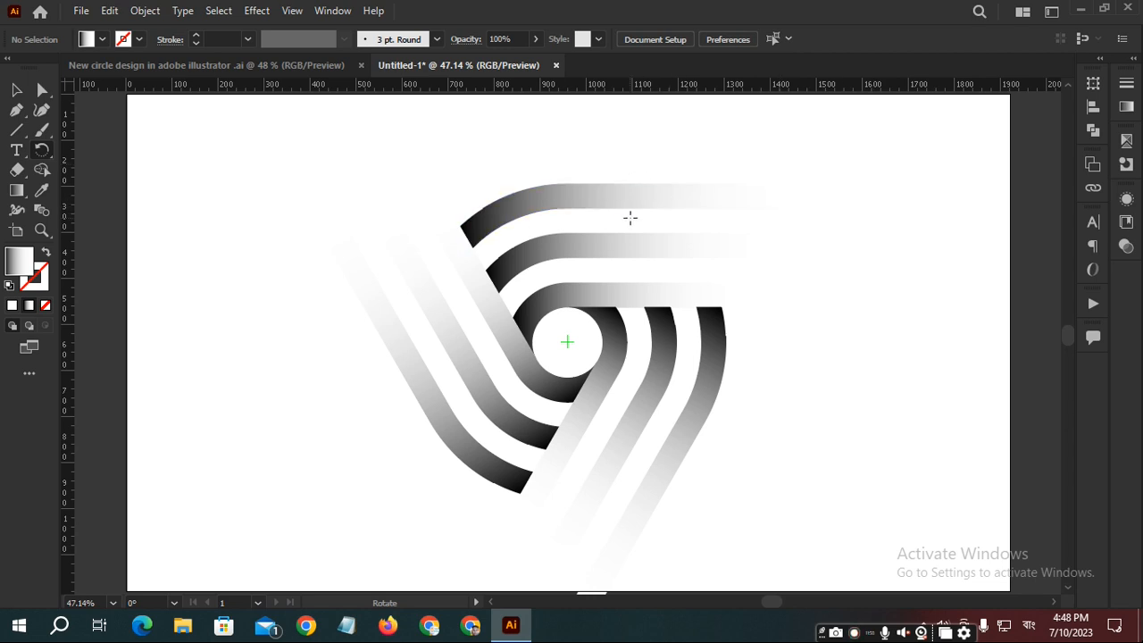
- Examine the finished logo in the "New circle design in adobe illustrator .ai" document, then return to the untitled document with nothing selected
click(238, 64)
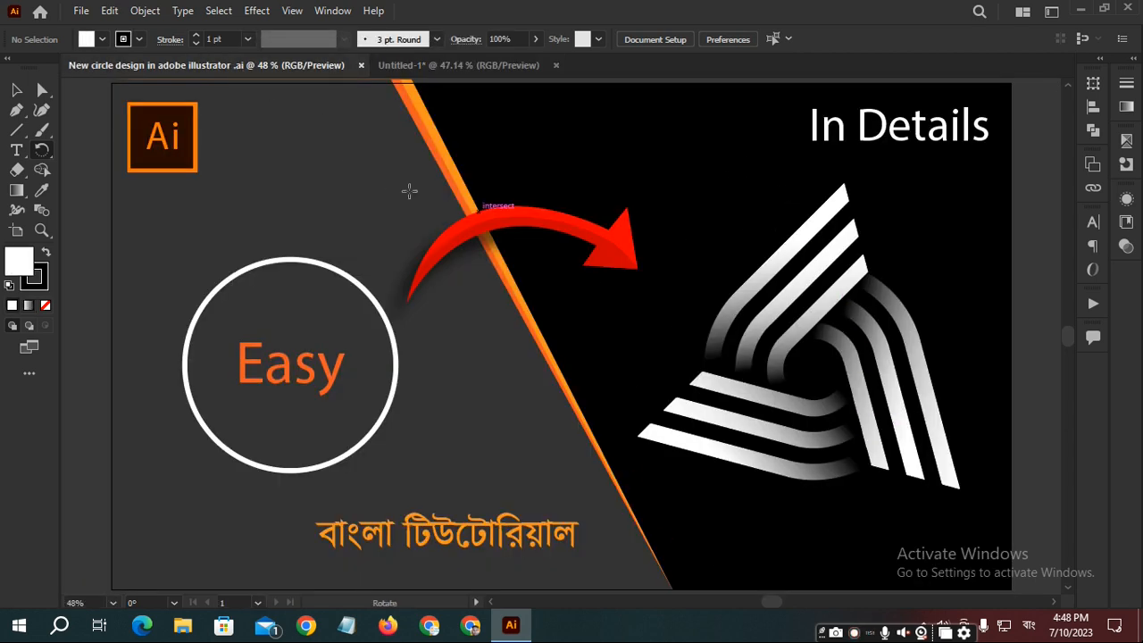
click(469, 68)
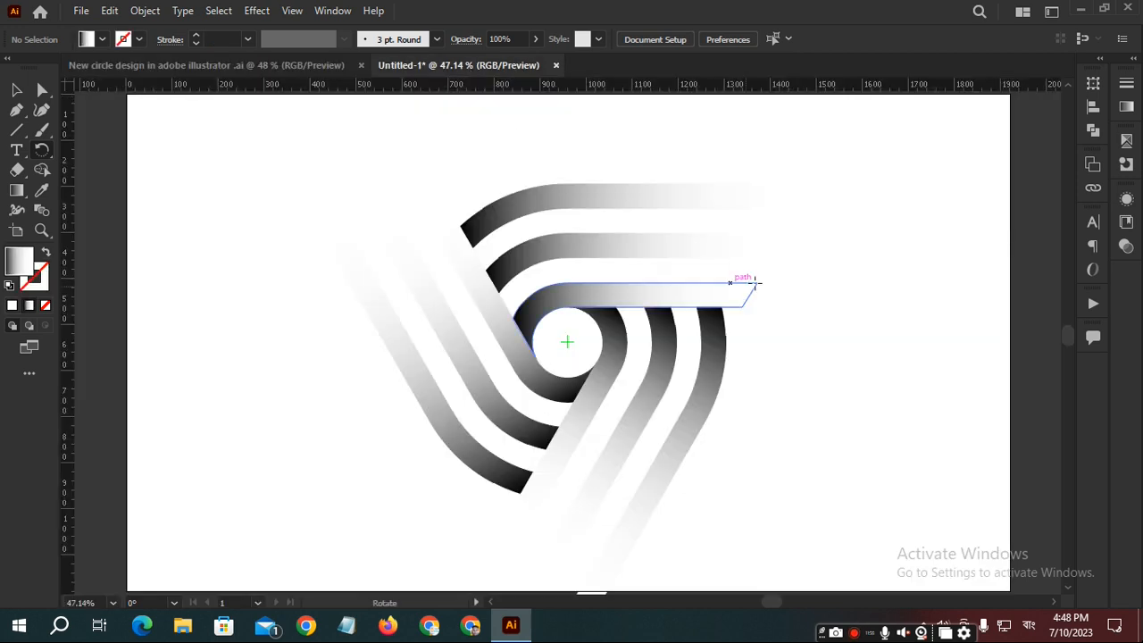
click(548, 294)
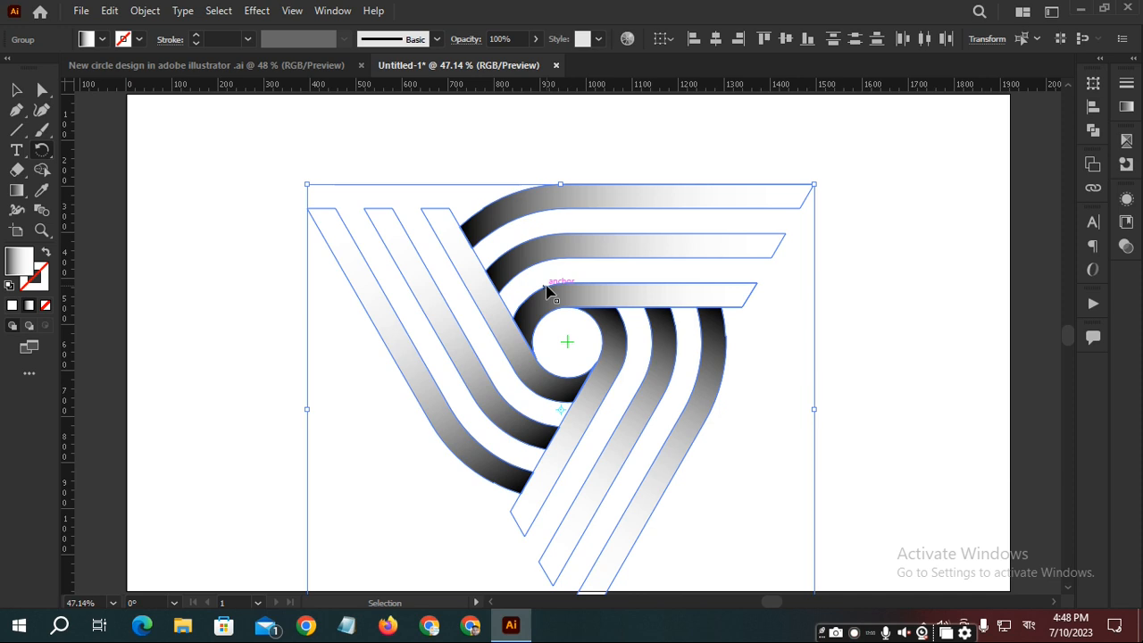
key(r)
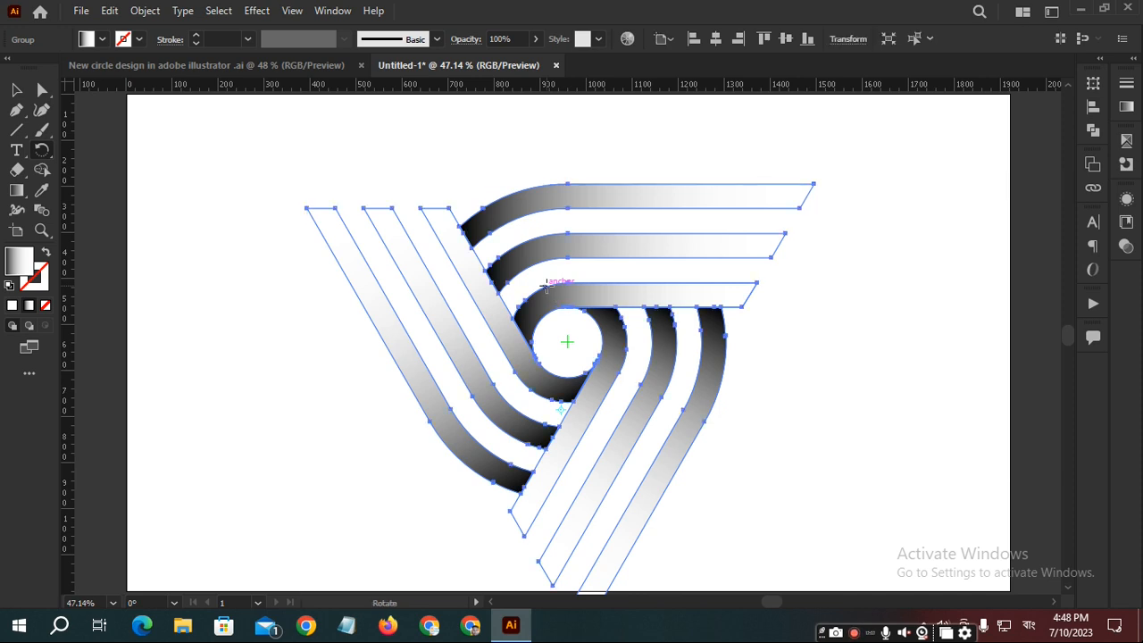
ctrl+click(215, 153)
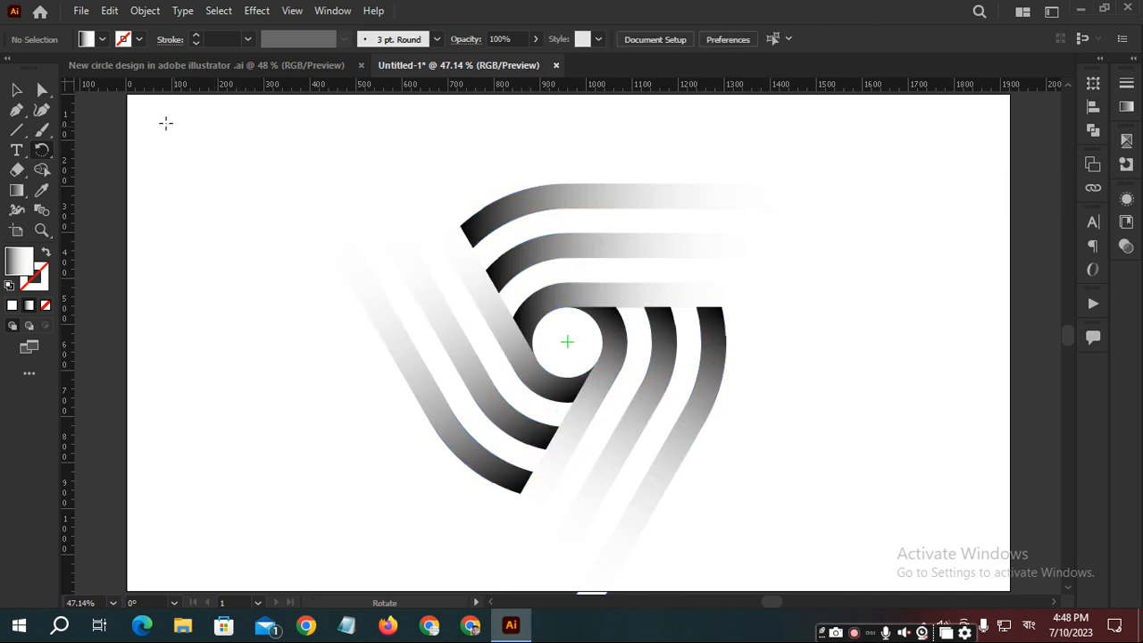
- Create a rectangle 1920 px wide and 1080 px high with the Rectangle tool
click(19, 131)
drag(18, 131, 99, 130)
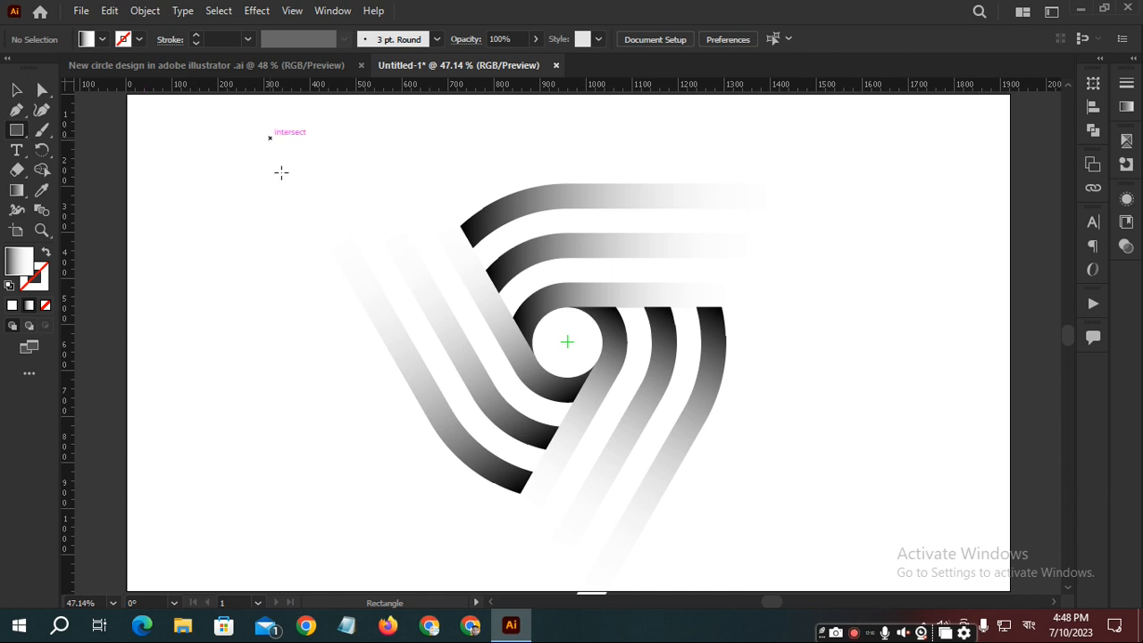
click(269, 138)
key(BackSpace)
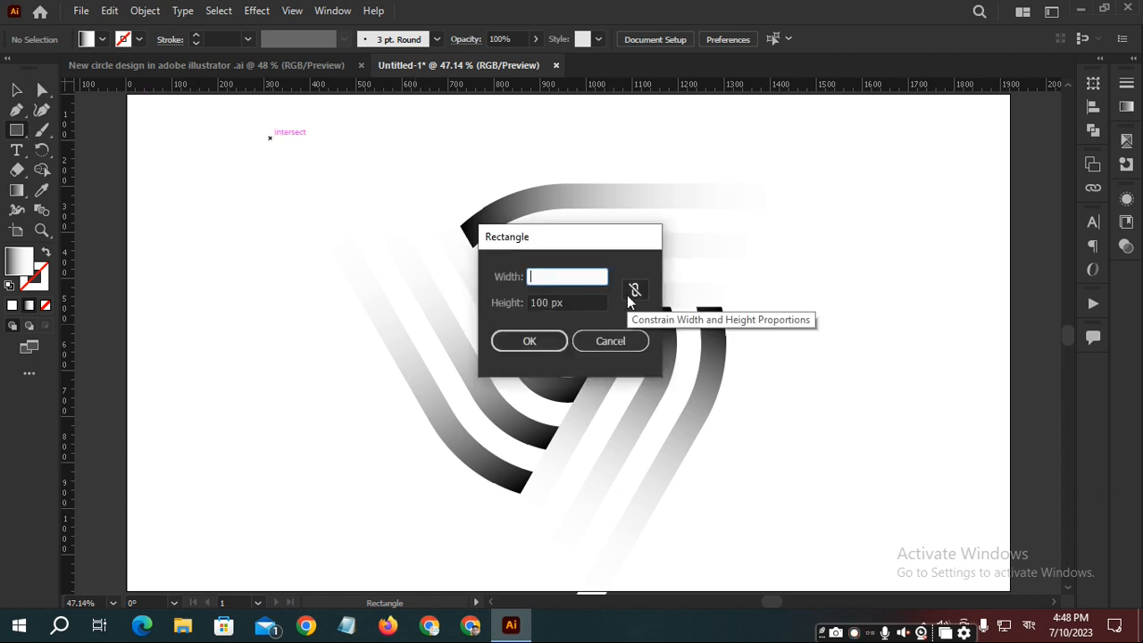
text(1920)
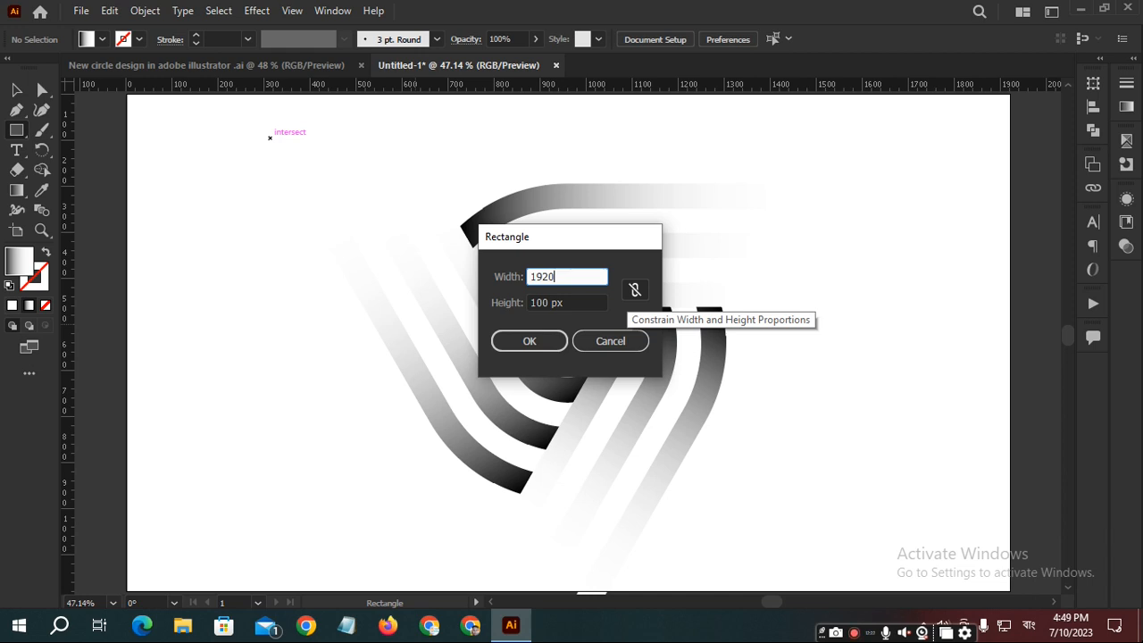
key(Tab)
text(1080)
click(525, 343)
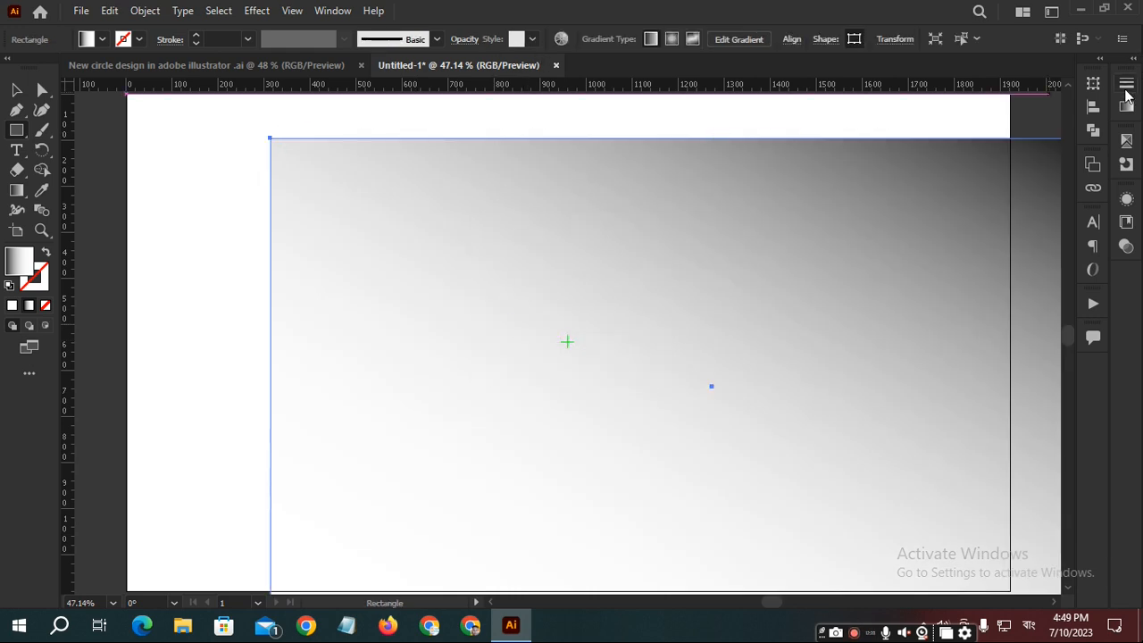
- Fill the rectangle with black (000000) and center it horizontally and vertically on the artboard
double_click(21, 263)
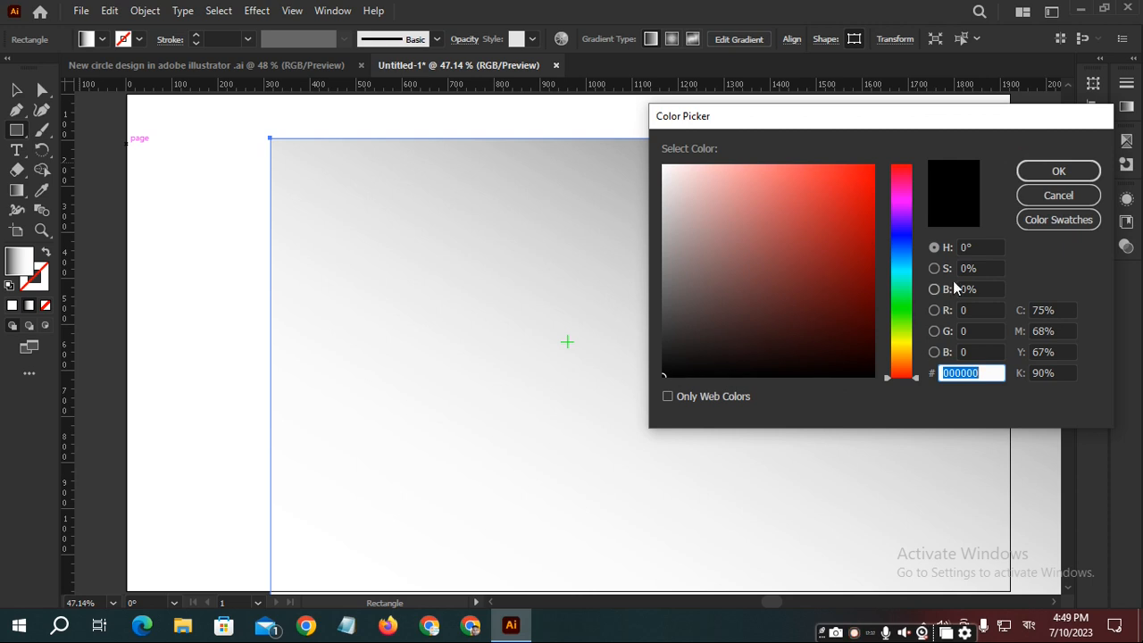
click(1058, 171)
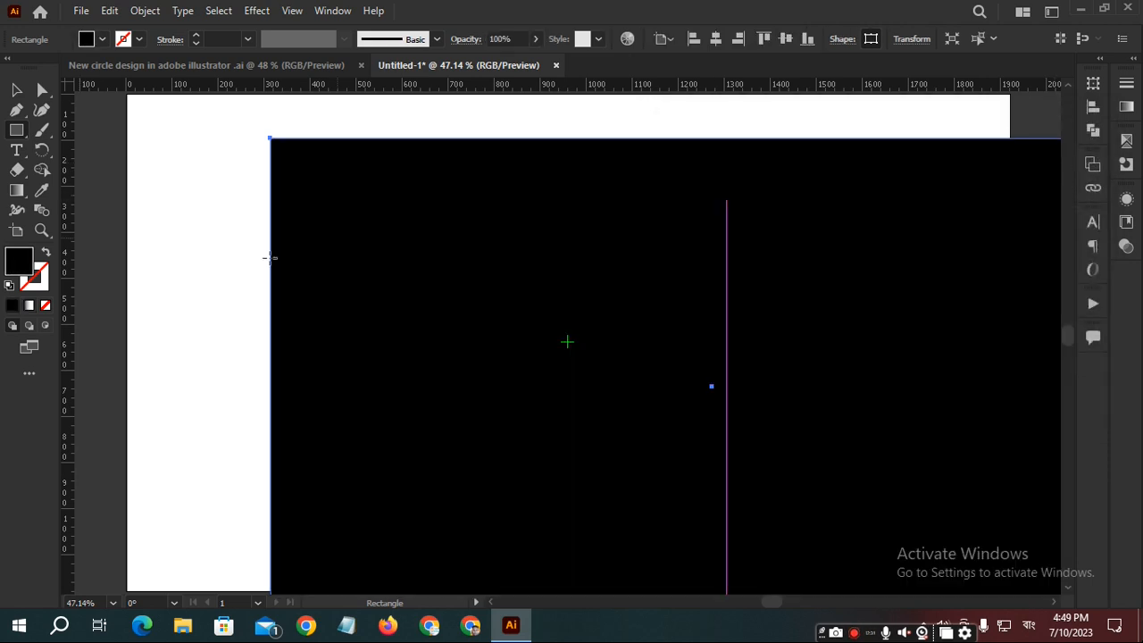
key(ctrl)
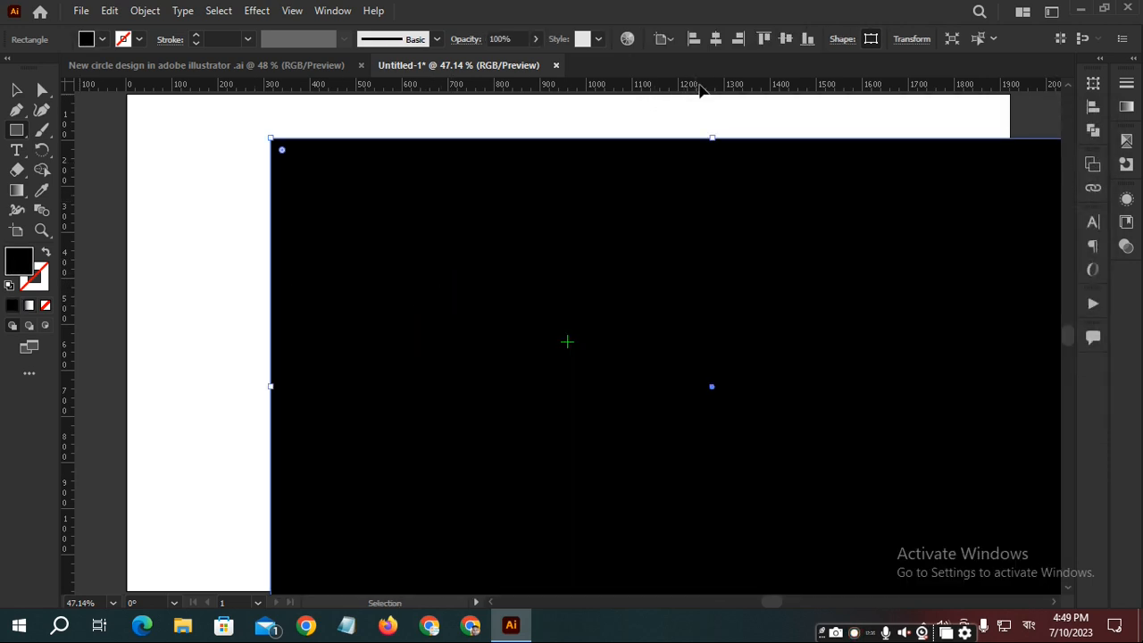
click(715, 39)
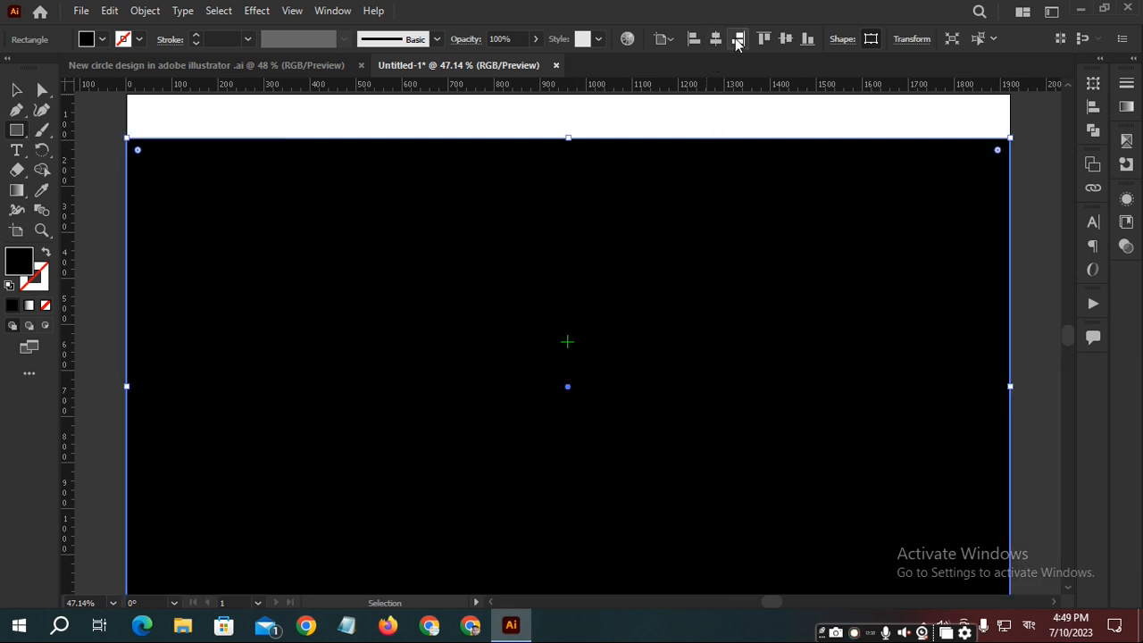
click(784, 38)
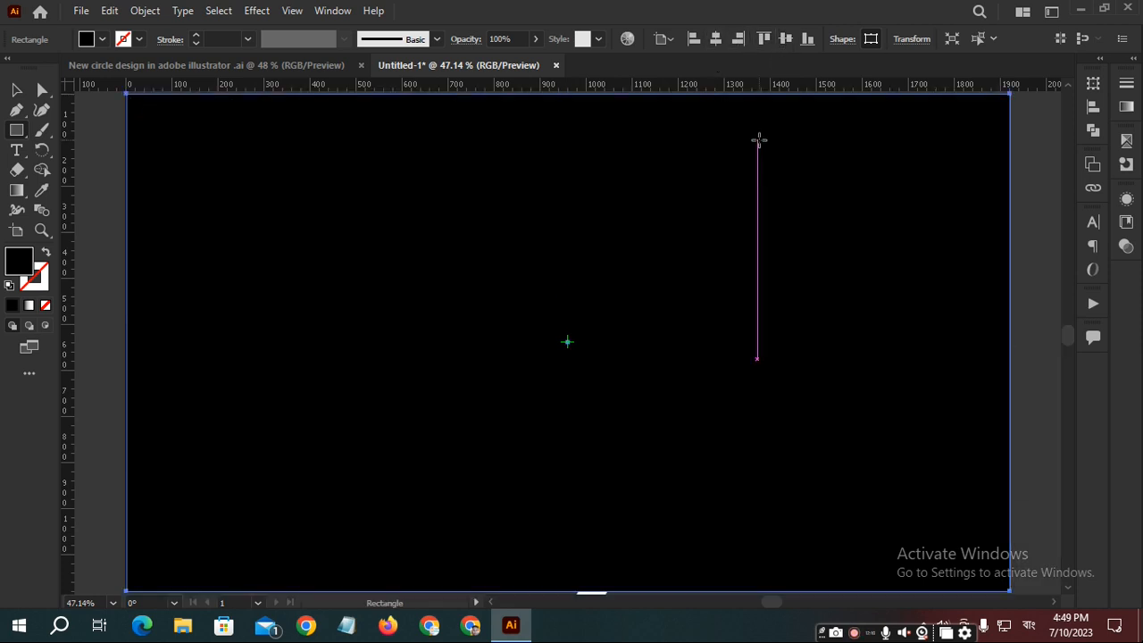
- Send the black rectangle to the back behind the logo strips and clear the selection
key(ctrl)
key(ctrl+shift+bracketleft)
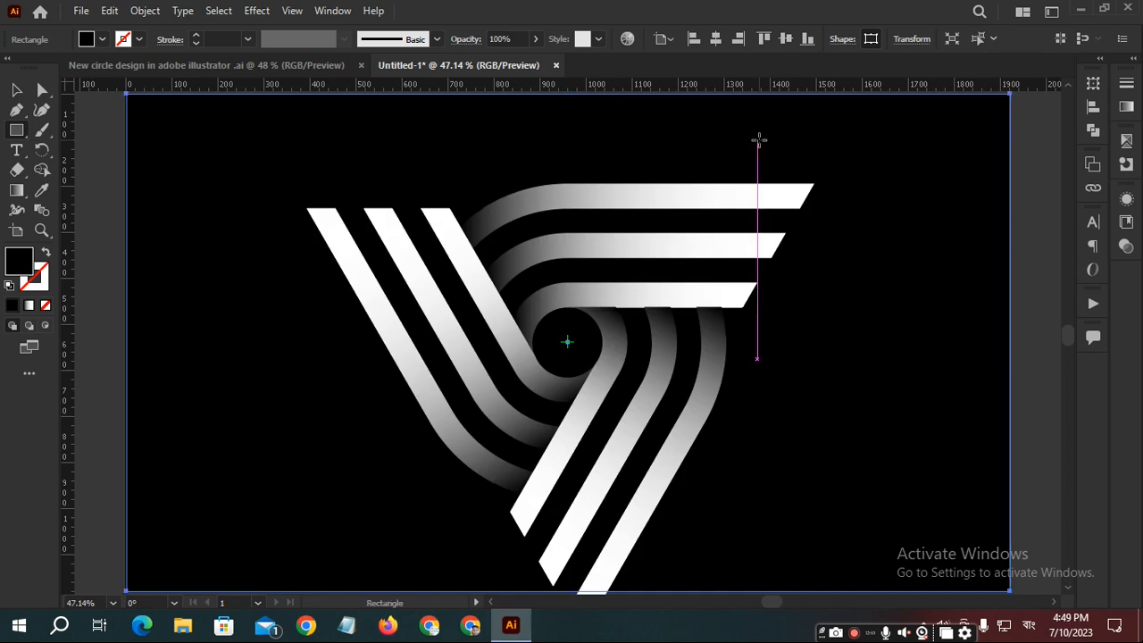
key(ctrl)
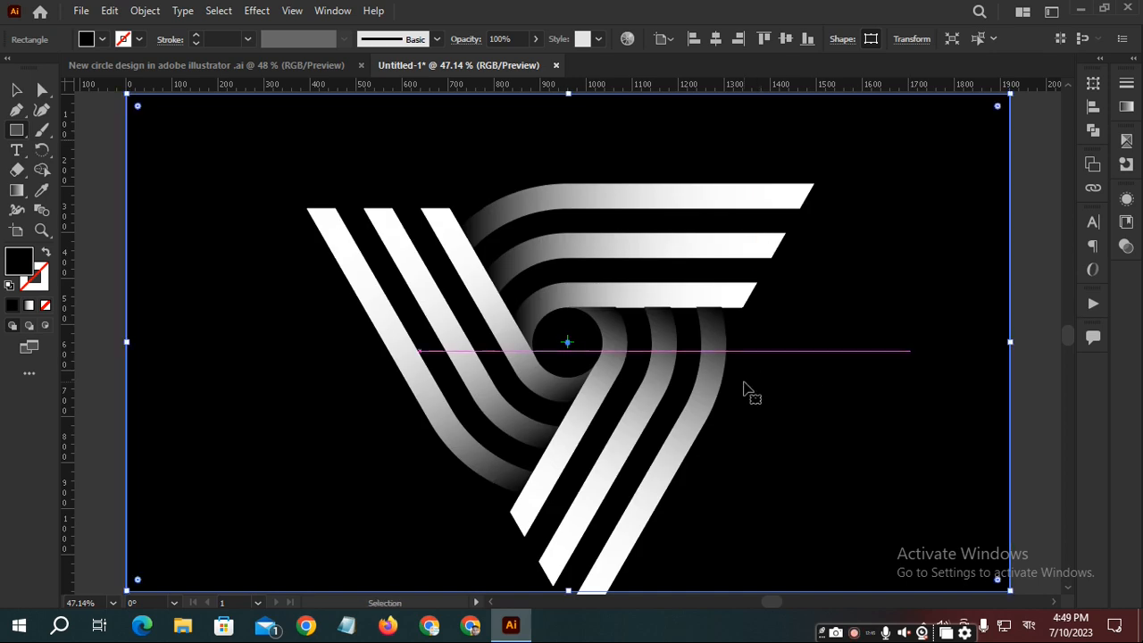
key(ctrl)
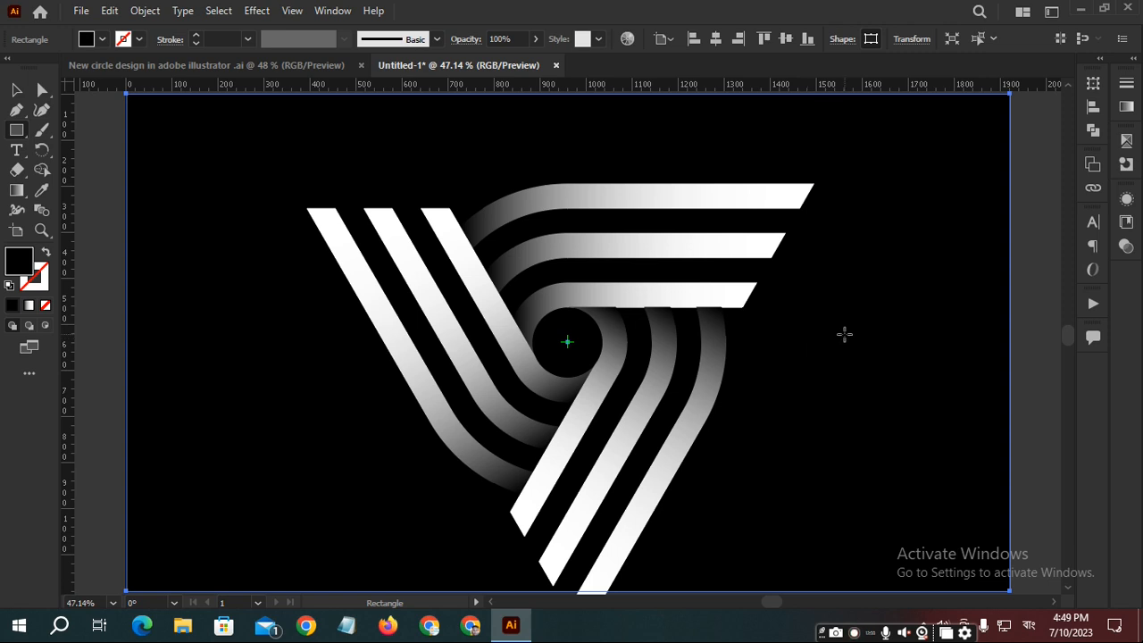
ctrl+click(846, 342)
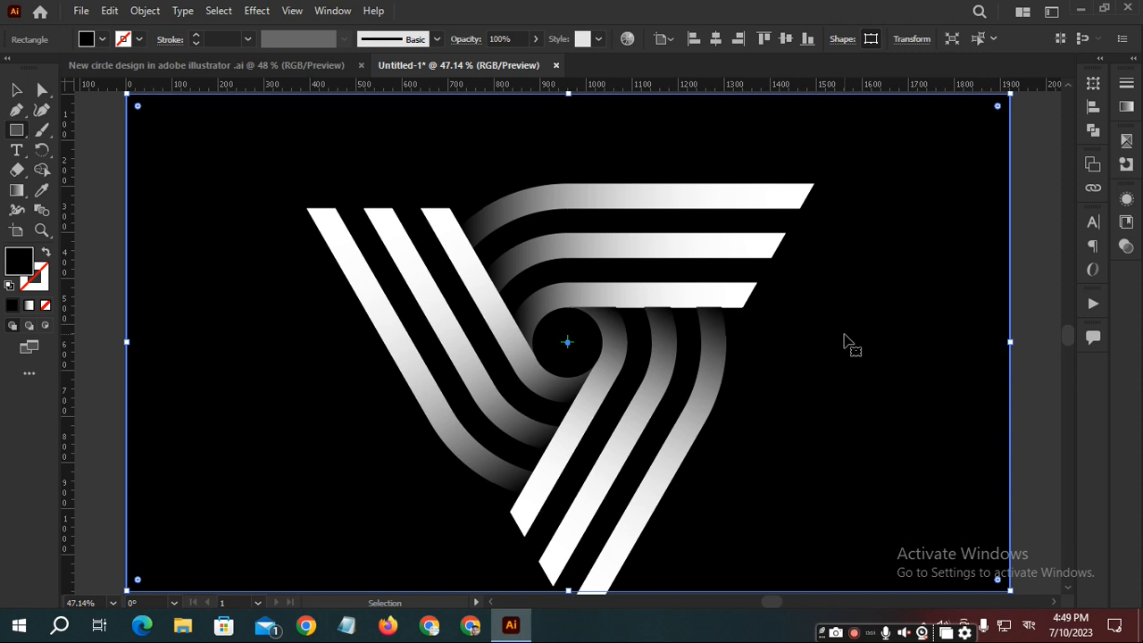
key(ctrl+shift+a)
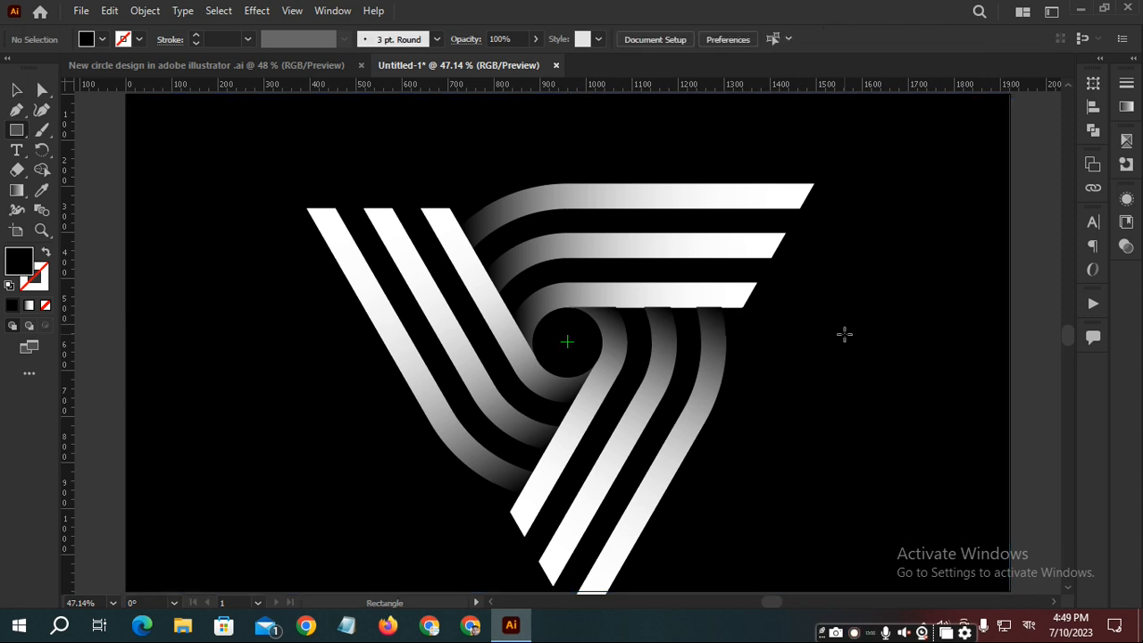
- Ungroup the whole logo so its three sets of strips become separate groups, and clear the selection
ctrl+click(659, 375)
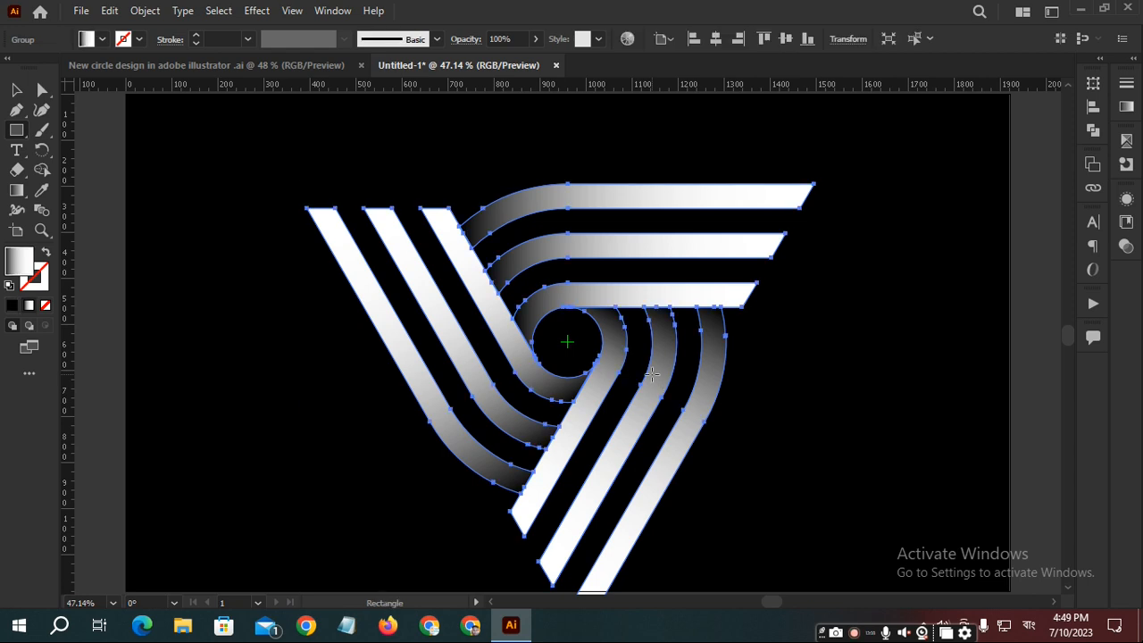
key(ctrl)
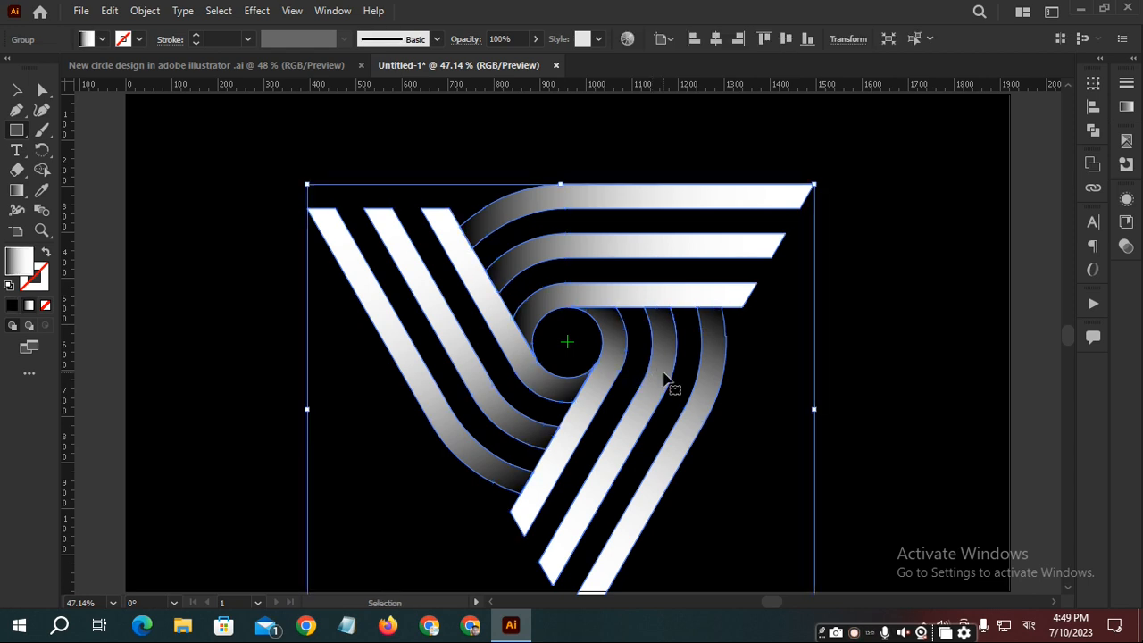
key(ctrl)
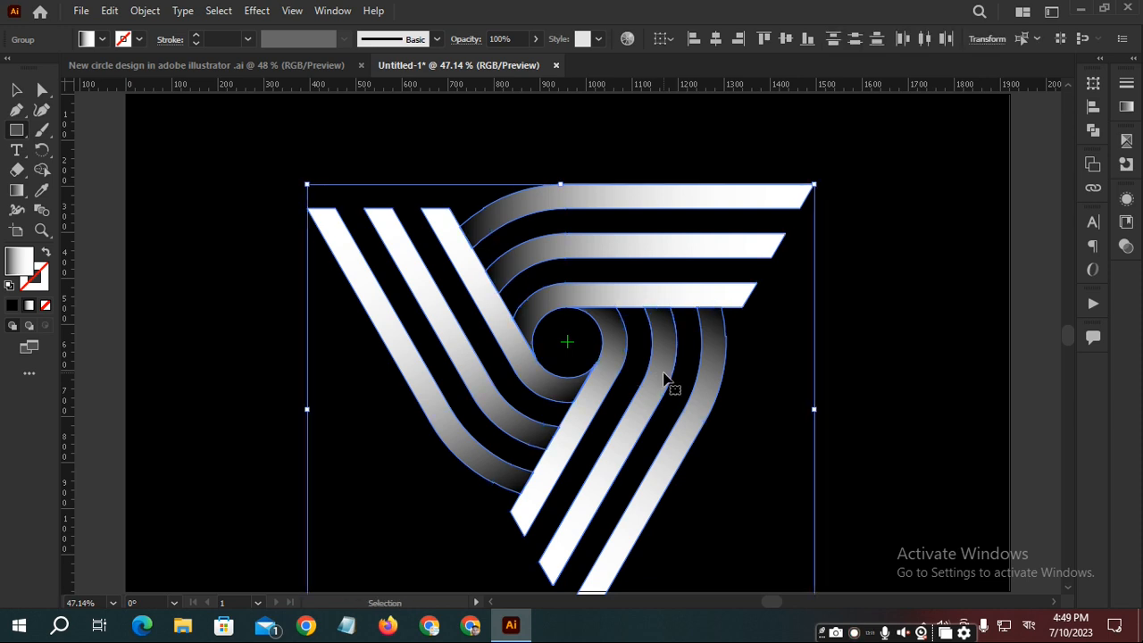
click(789, 371)
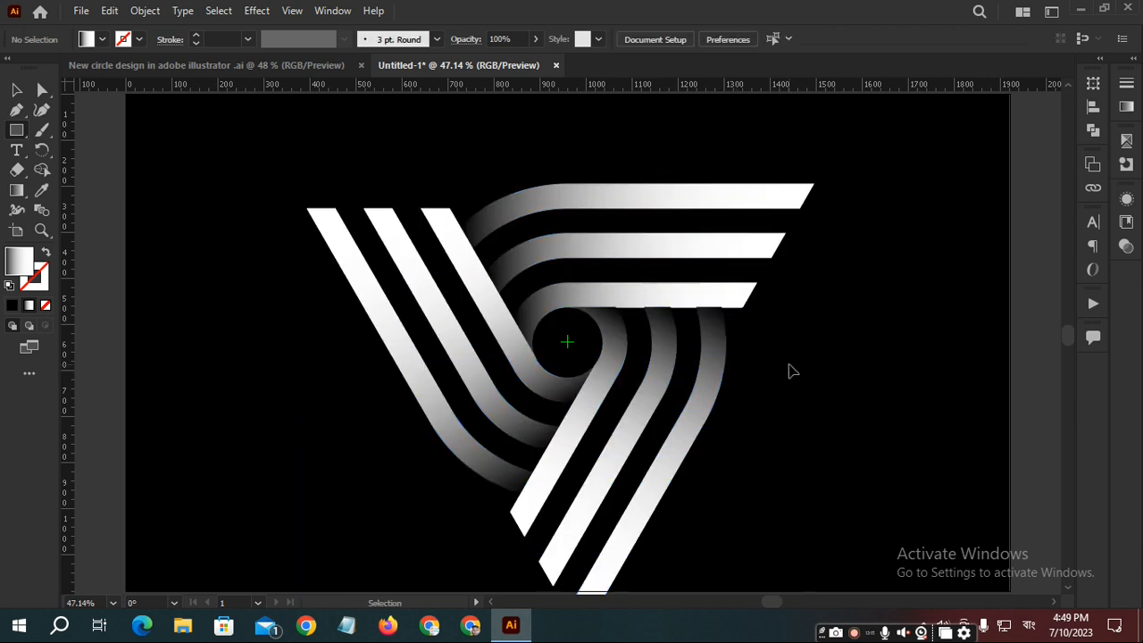
- Try to send the strip group that runs down from the center to the back, and undo the change
click(714, 399)
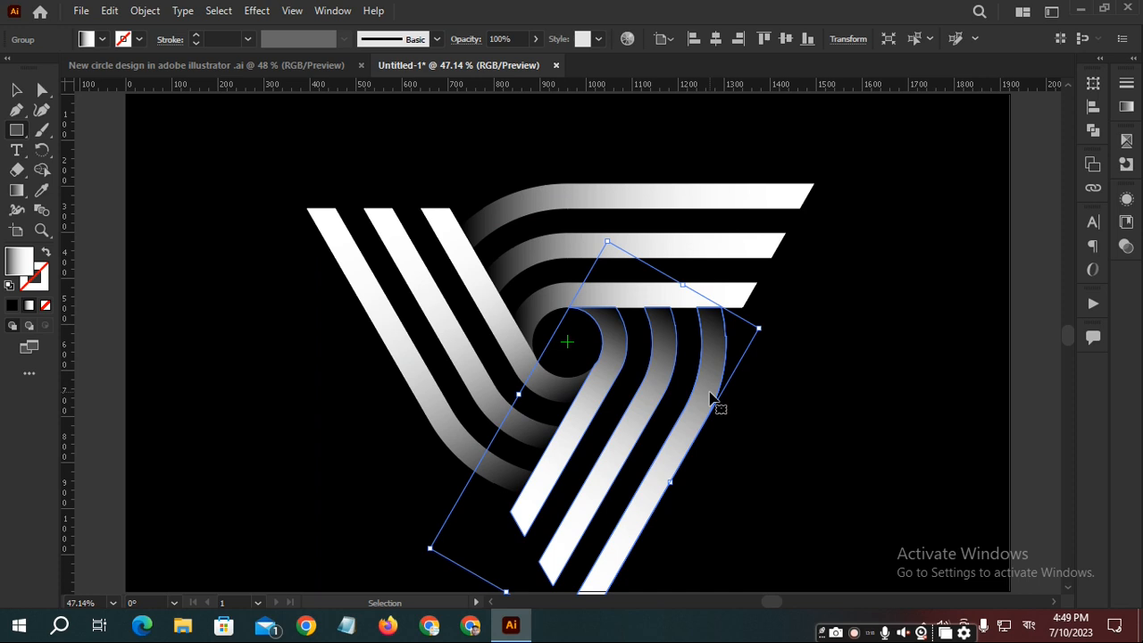
key(ctrl+shift+bracketleft)
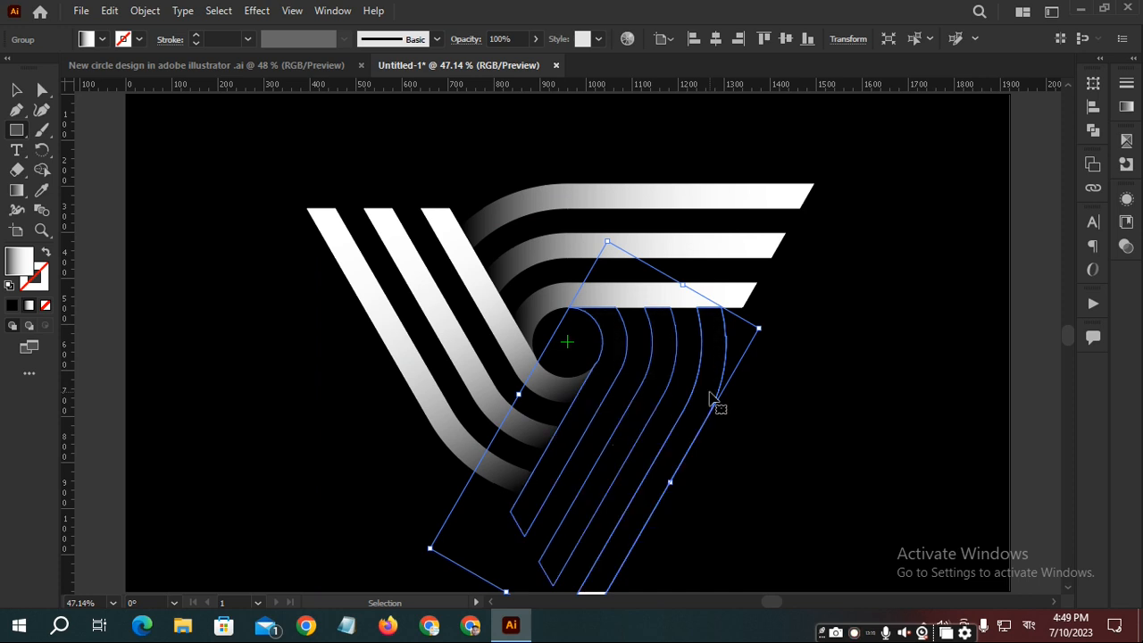
key(ctrl+z)
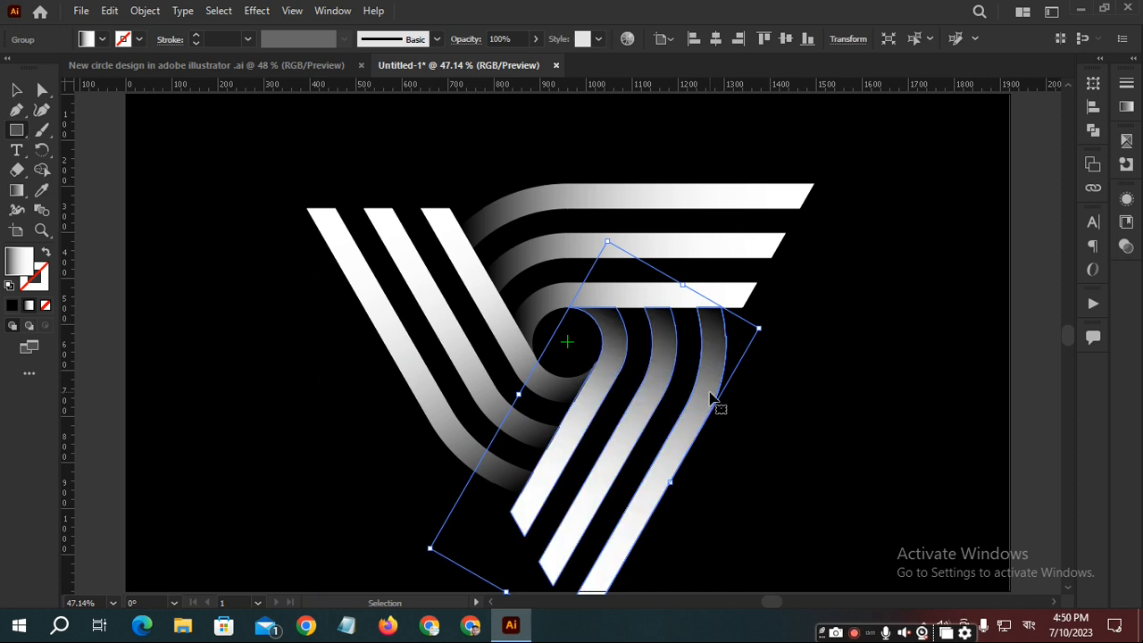
click(791, 360)
- Select each of the three strip groups in turn to check how they overlap around the center, ending with nothing selected
key(m)
key(ctrl)
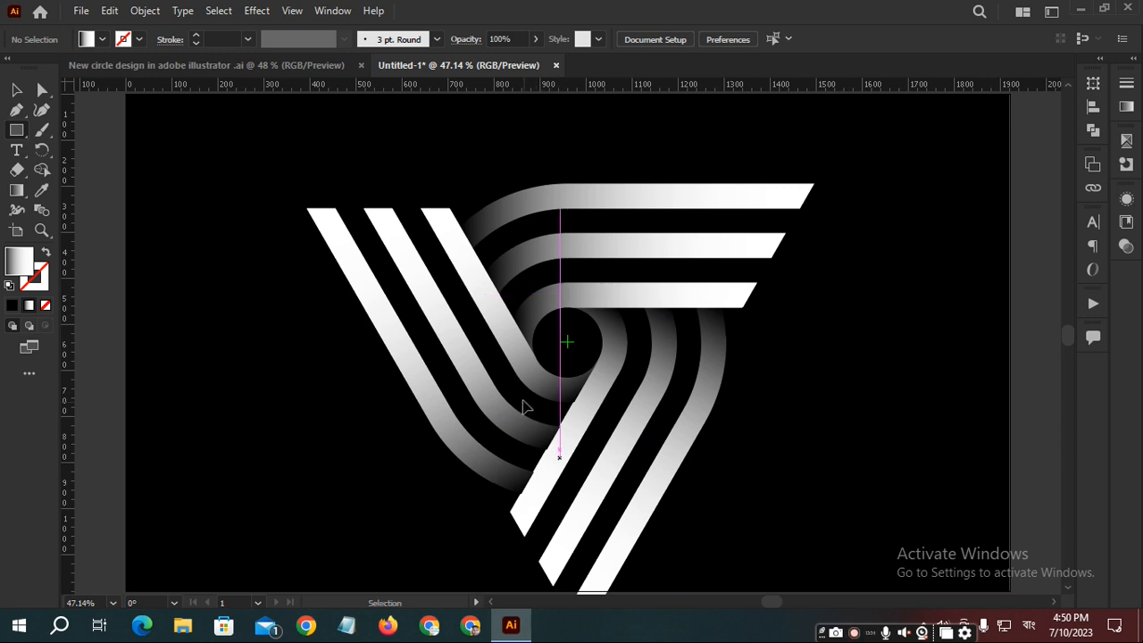
ctrl+click(536, 366)
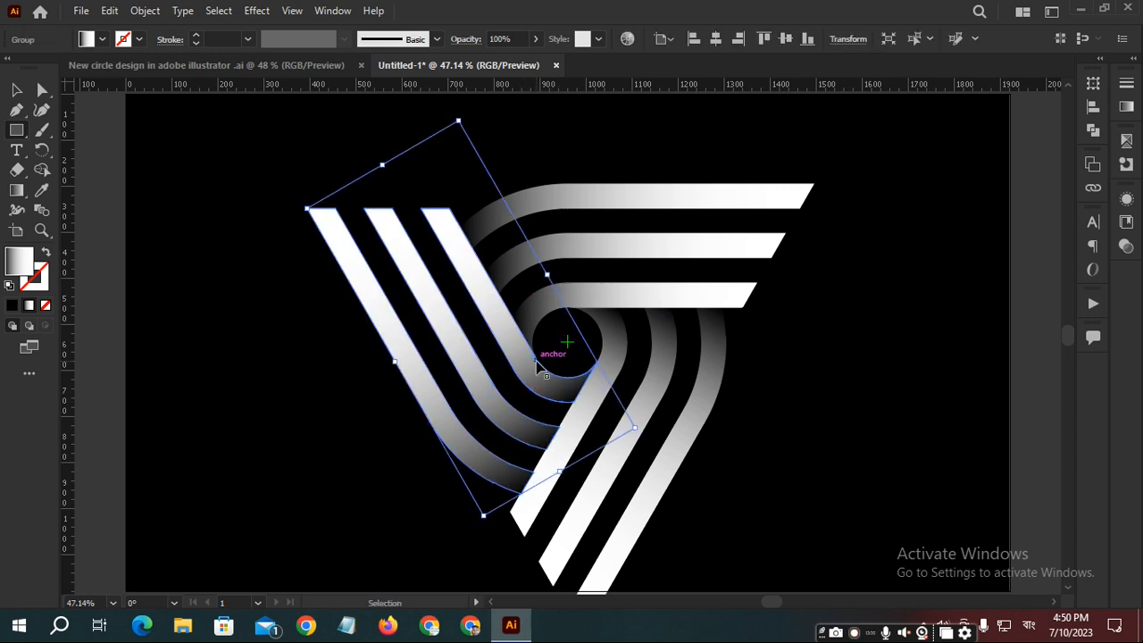
key(ctrl)
ctrl+click(849, 393)
key(ctrl)
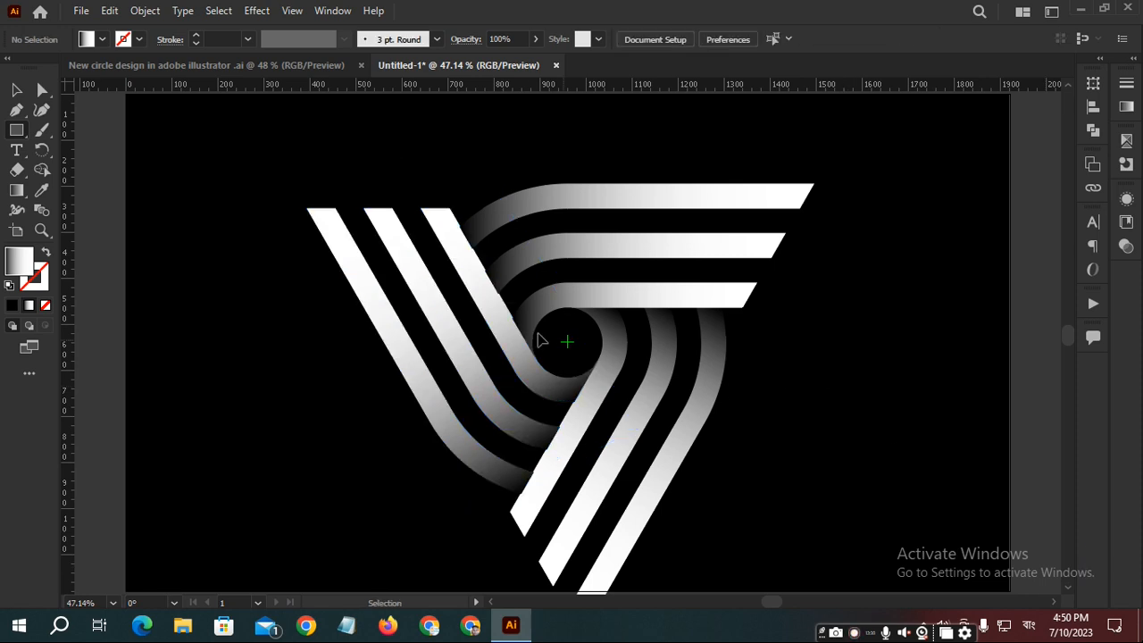
ctrl+click(524, 351)
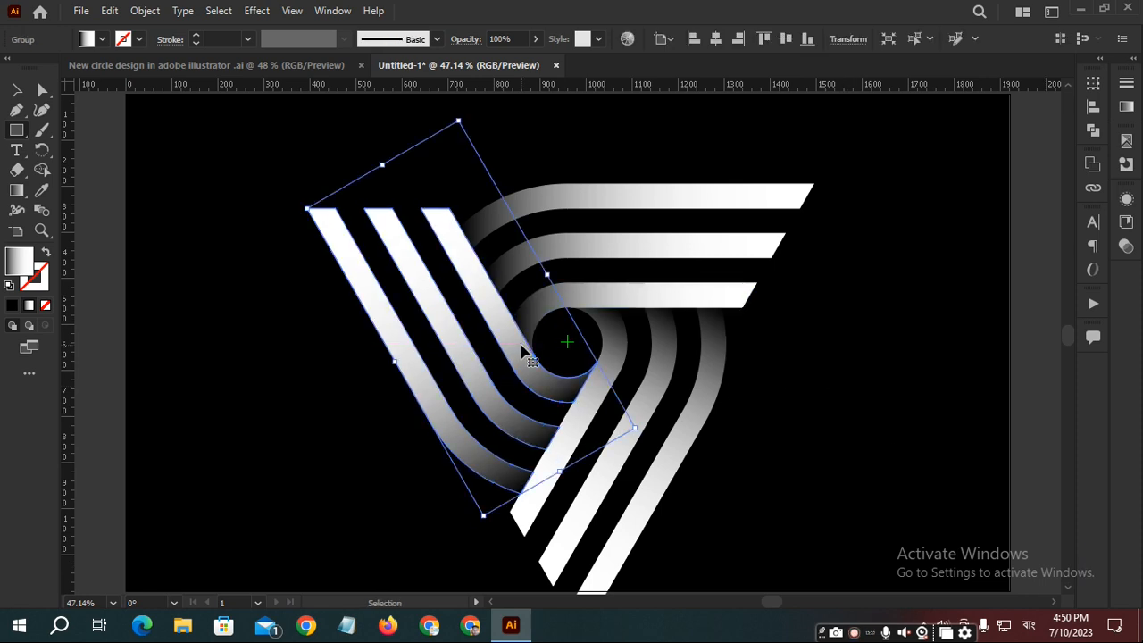
ctrl+click(836, 433)
key(ctrl)
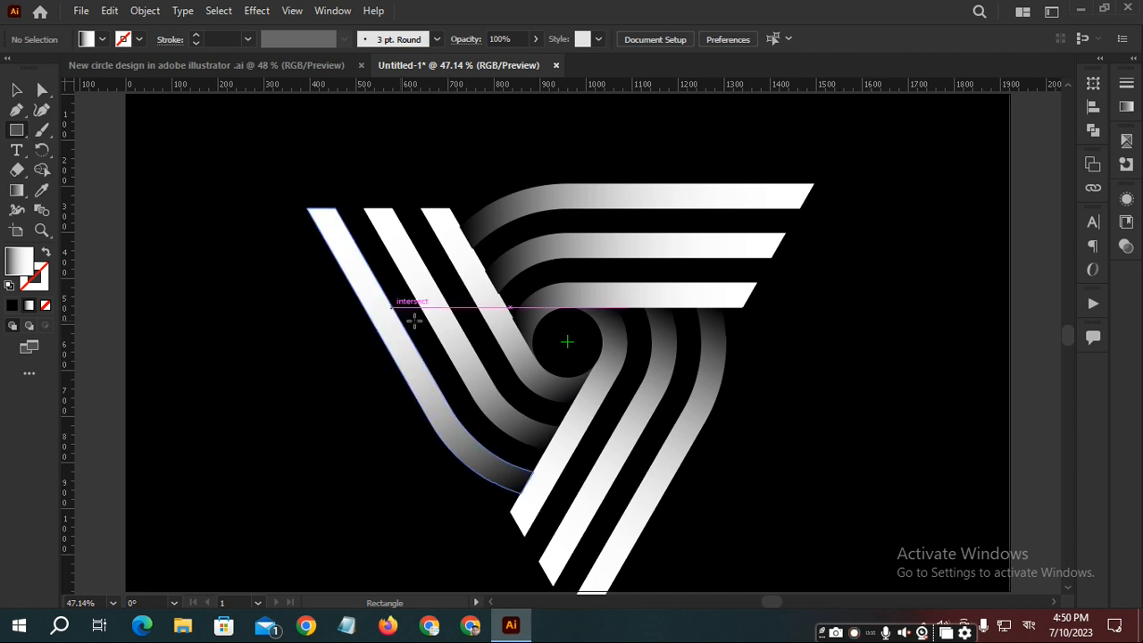
ctrl+click(568, 243)
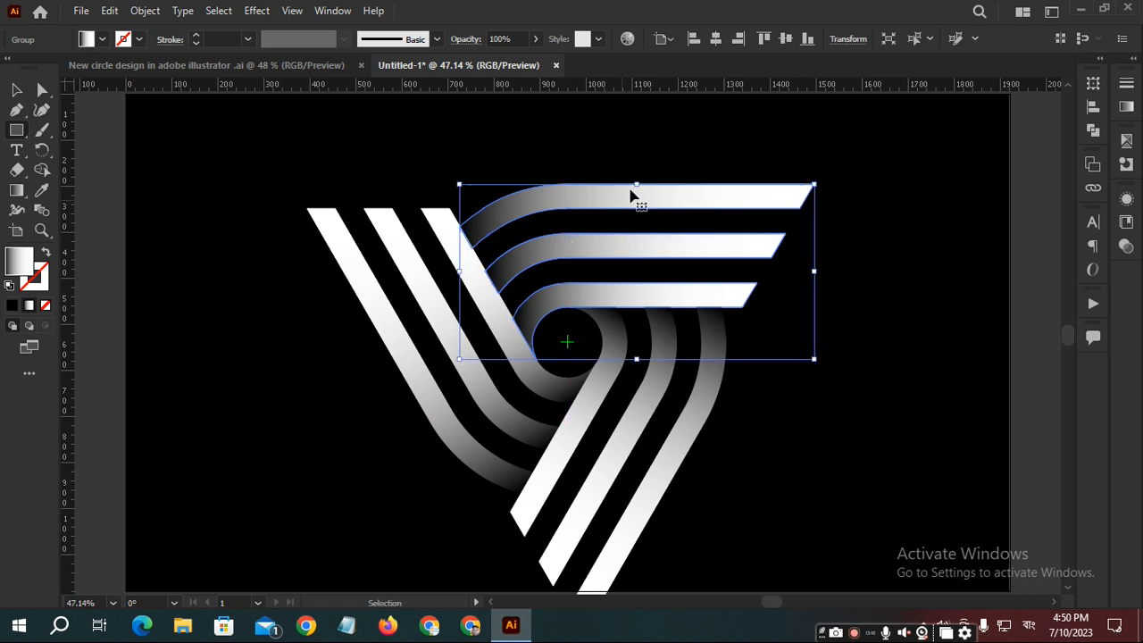
ctrl+click(676, 158)
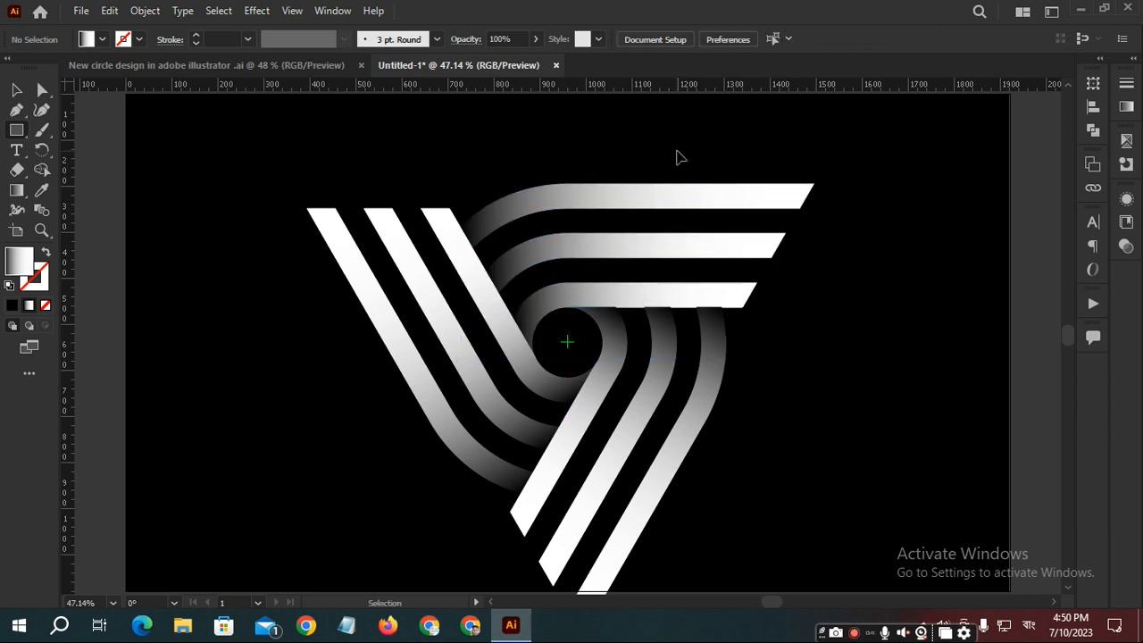
ctrl+click(728, 332)
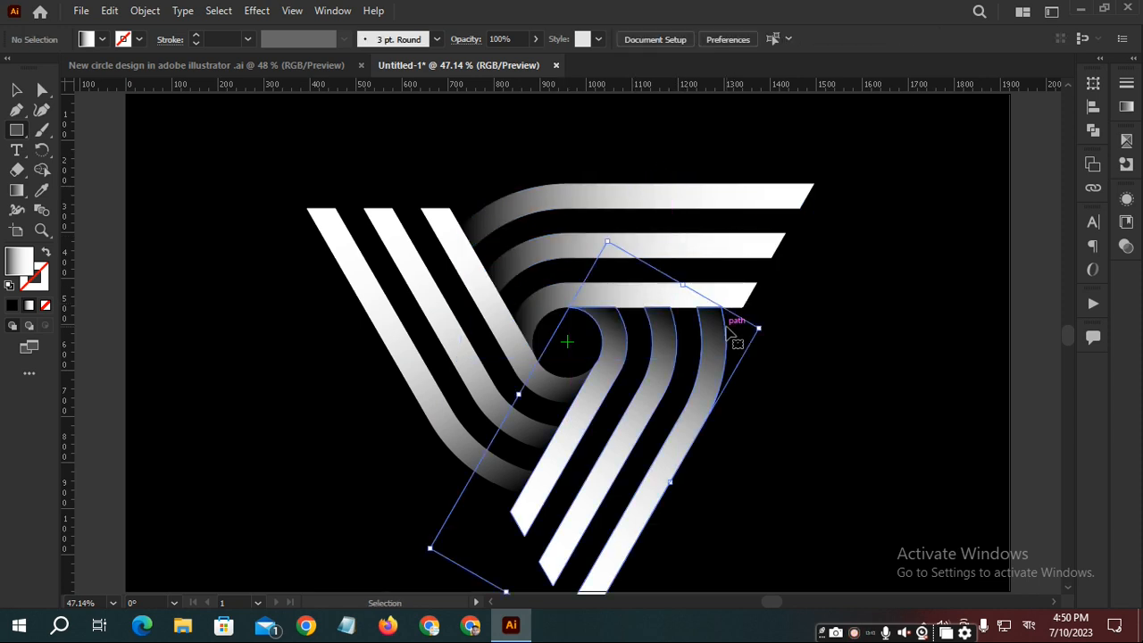
ctrl+click(853, 307)
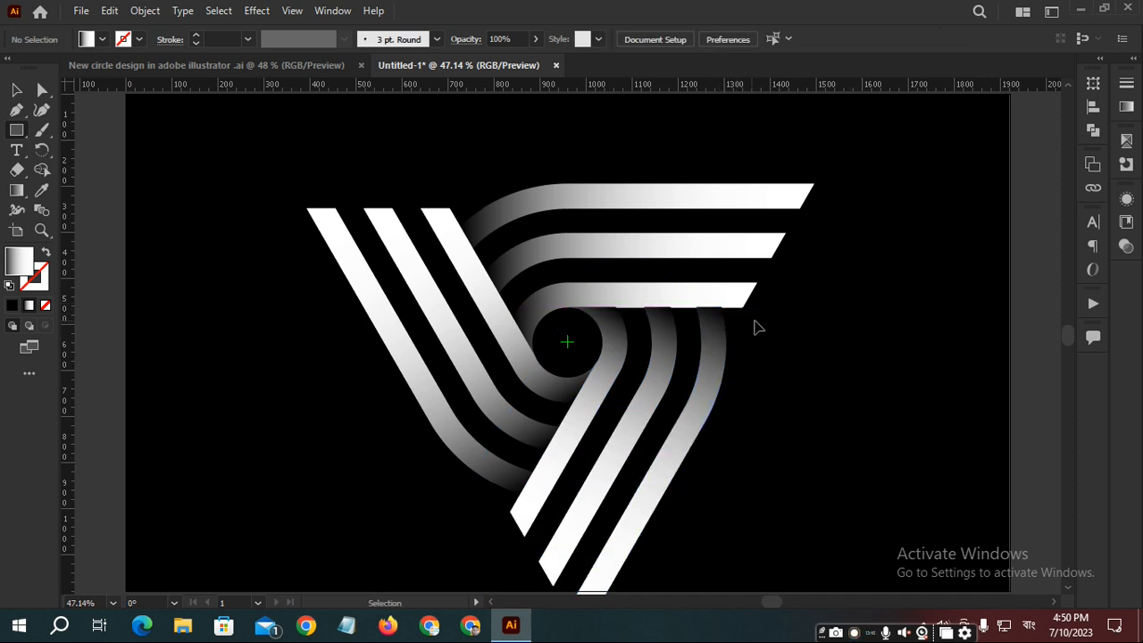
ctrl+click(723, 334)
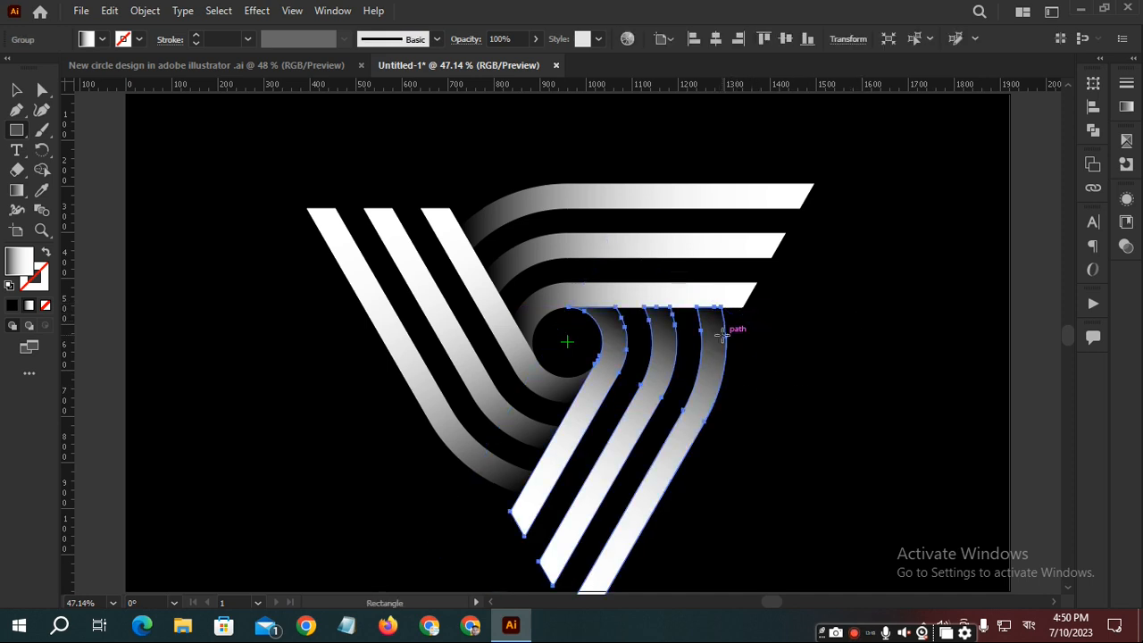
key(v)
click(826, 324)
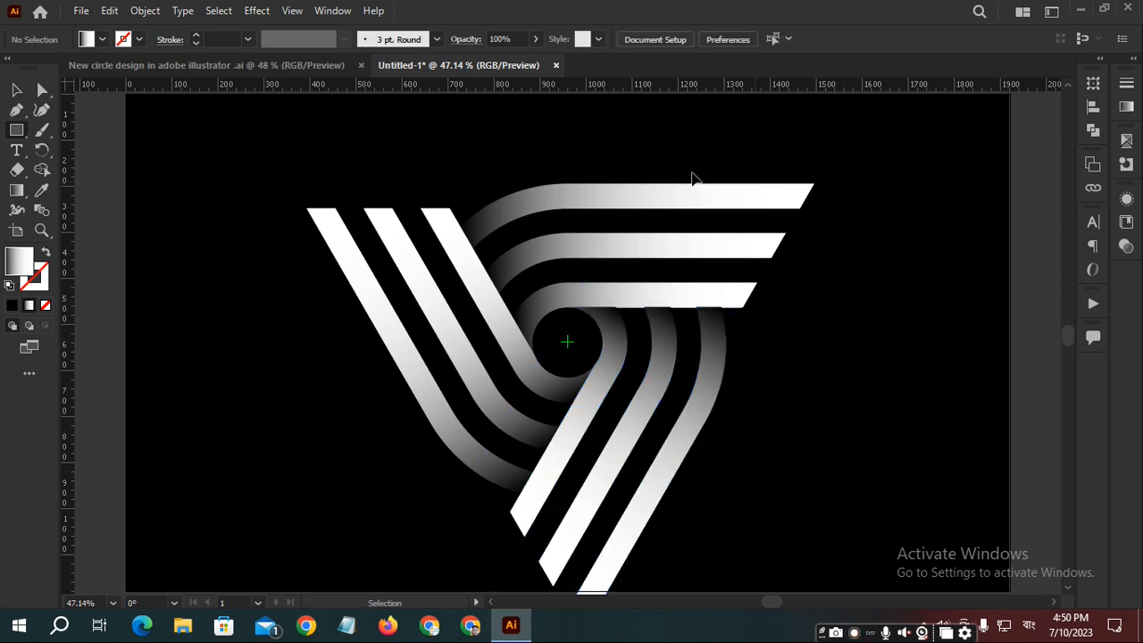
- Move the white gradient stops of the three horizontal strips inward from their slanted ends with the Gradient tool
click(677, 196)
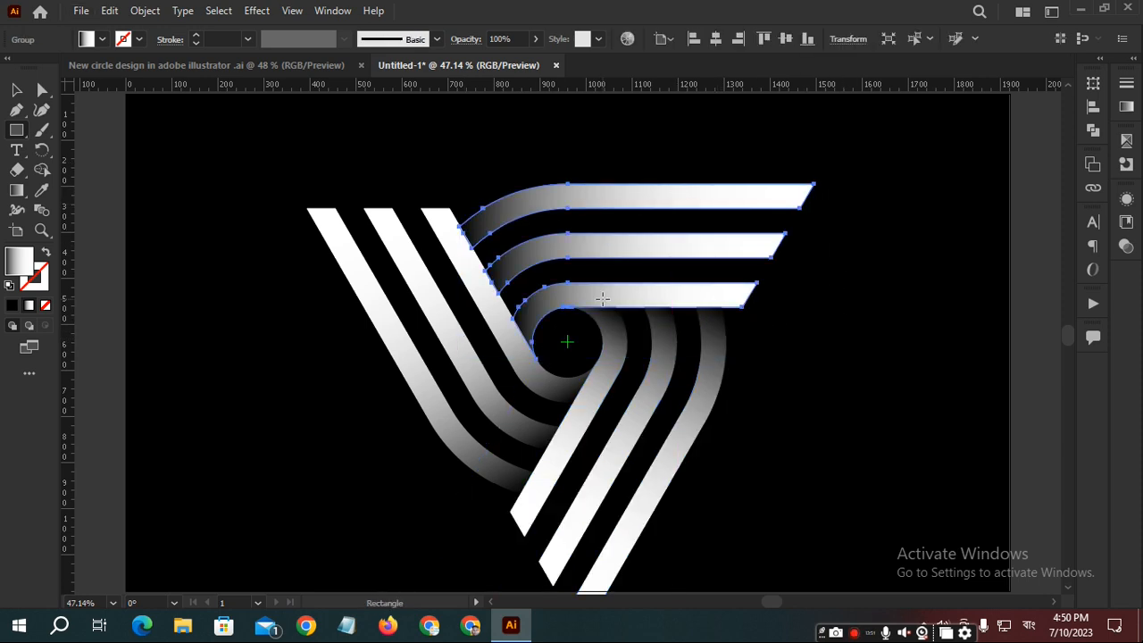
key(g)
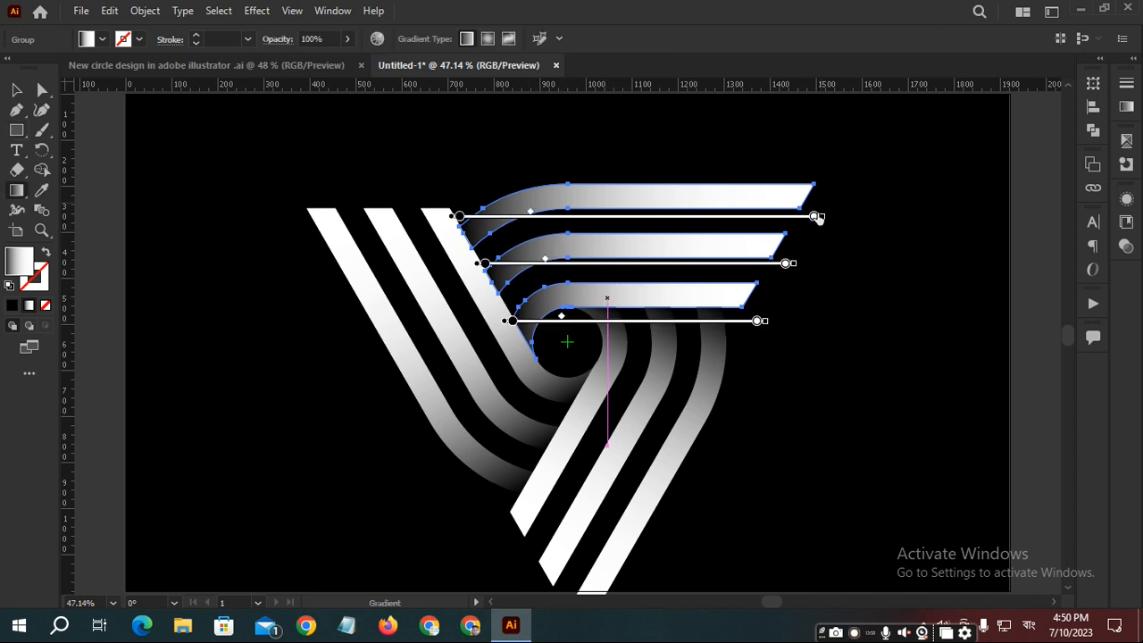
drag(815, 219, 772, 217)
drag(784, 267, 756, 264)
drag(757, 324, 742, 322)
key(v)
key(g)
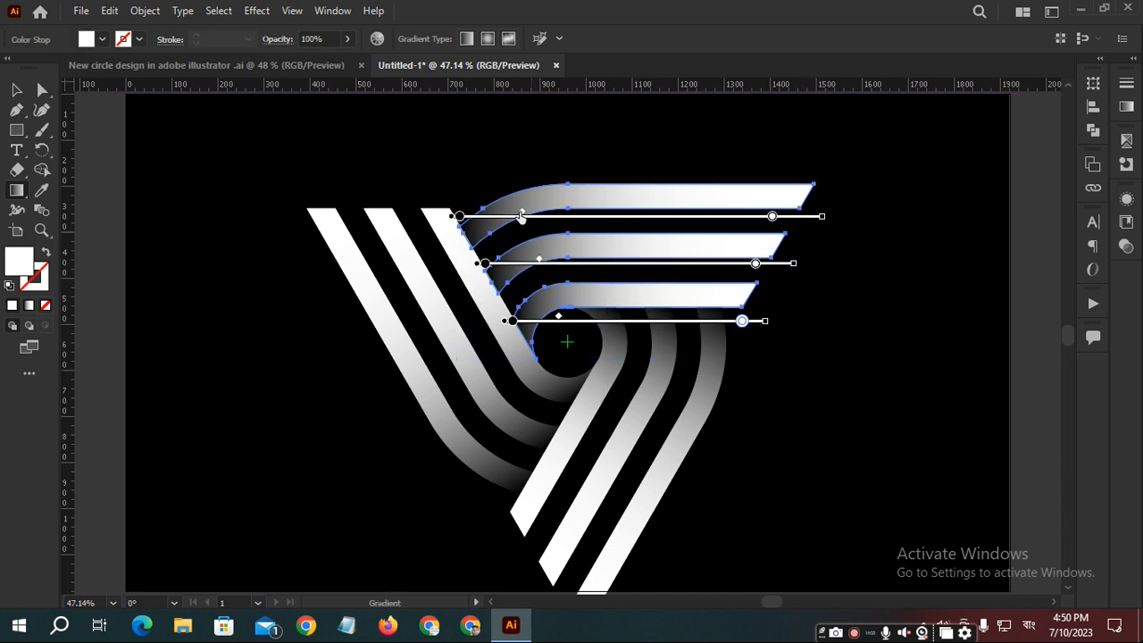
- Shift the gradient midpoints of the three horizontal strips toward their white ends and clear the selection
drag(521, 217, 539, 218)
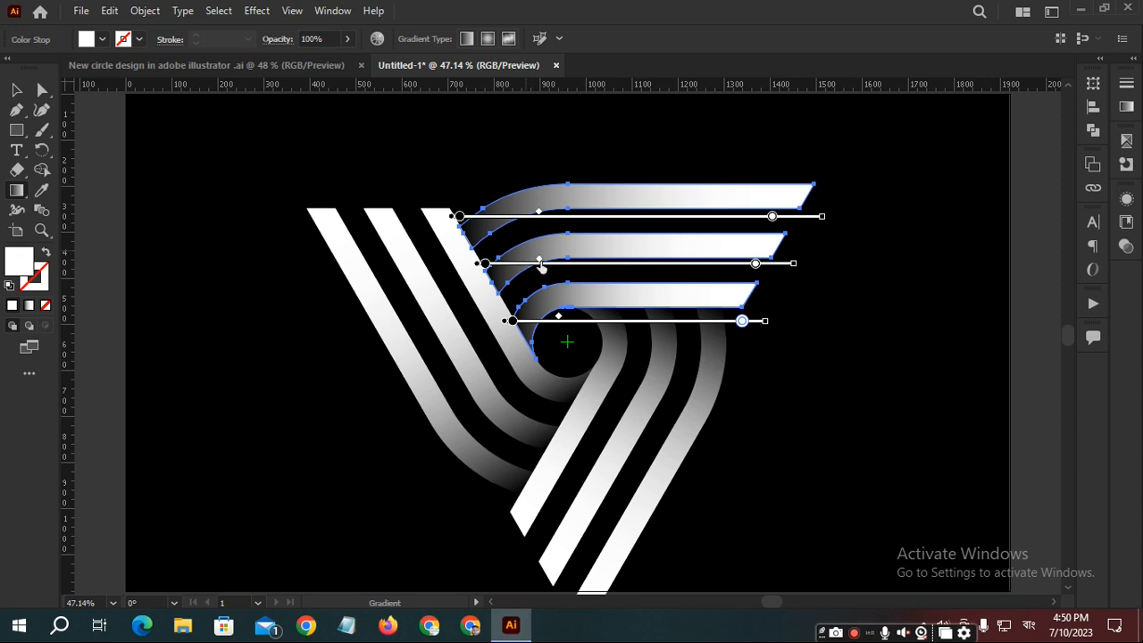
drag(539, 260, 557, 261)
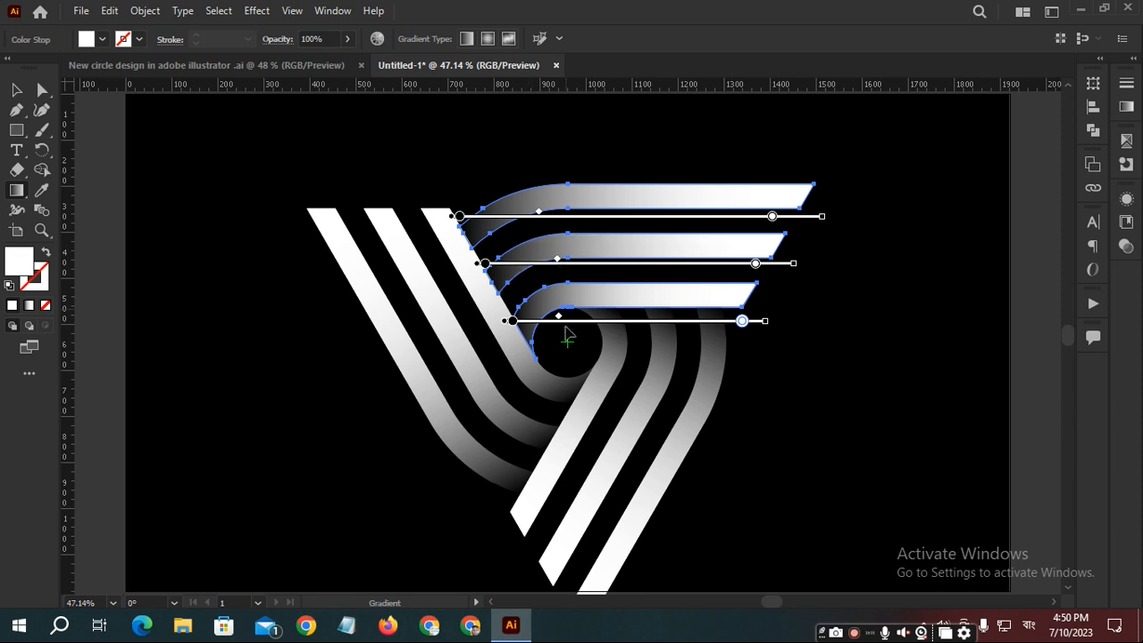
drag(557, 318, 568, 321)
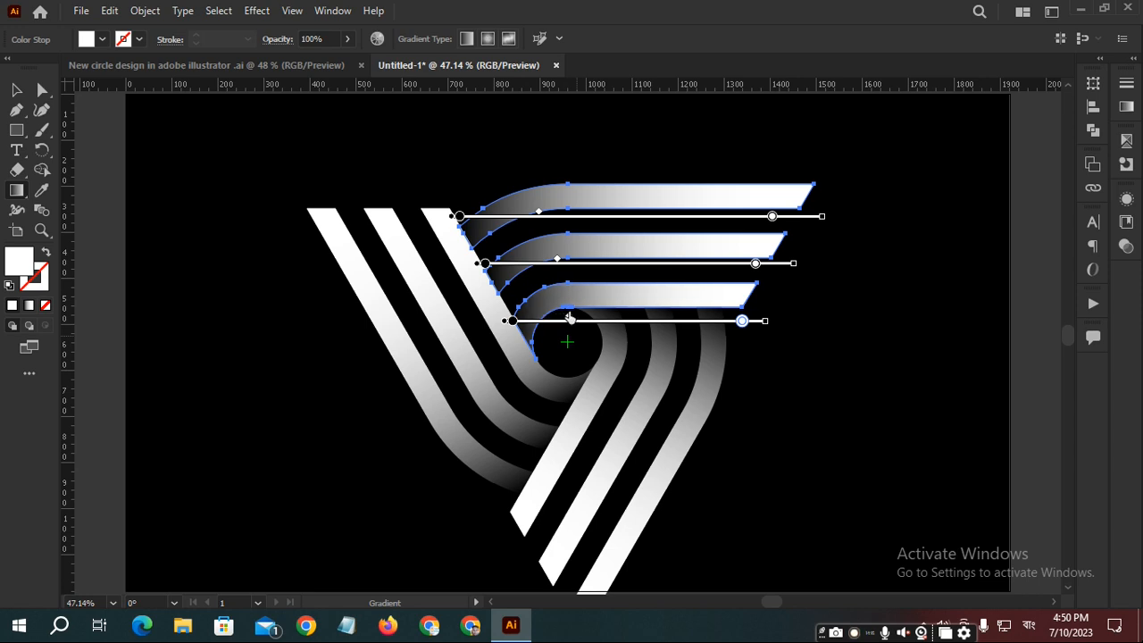
ctrl+click(955, 402)
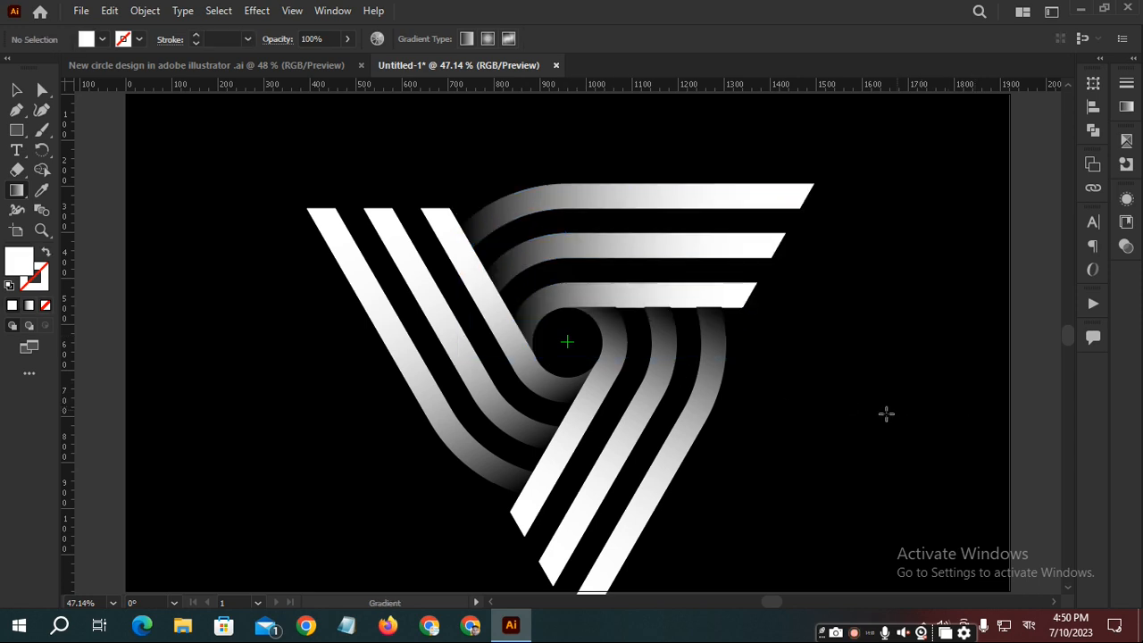
- Move the gradient stops of the inner and middle strips running down from the center inward, and adjust the middle strip's midpoint
ctrl+click(688, 452)
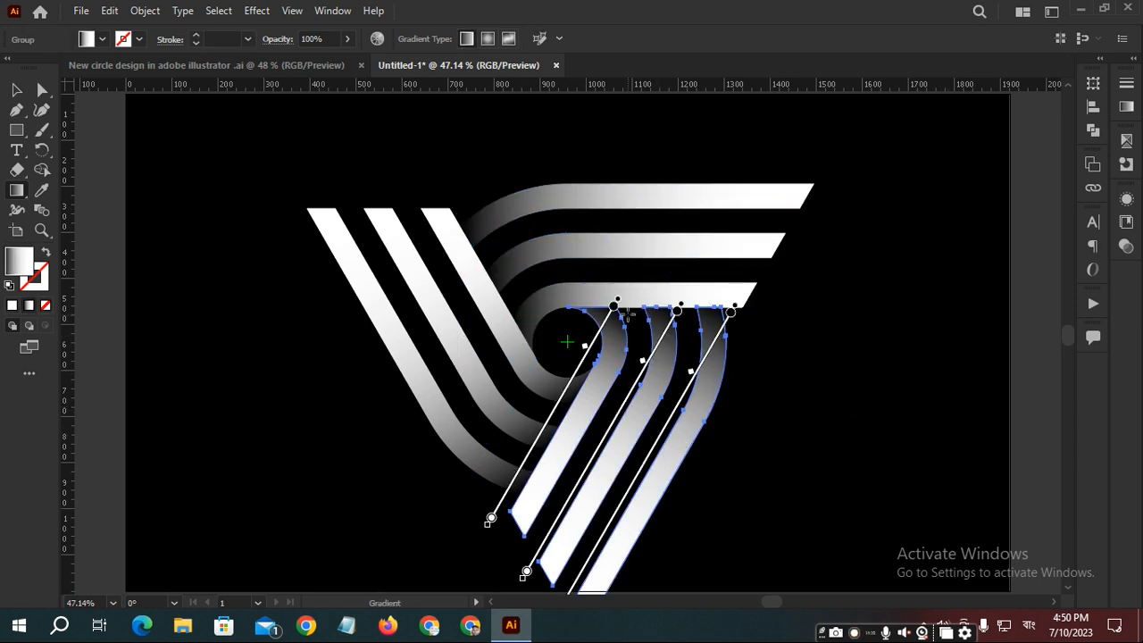
drag(614, 307, 726, 319)
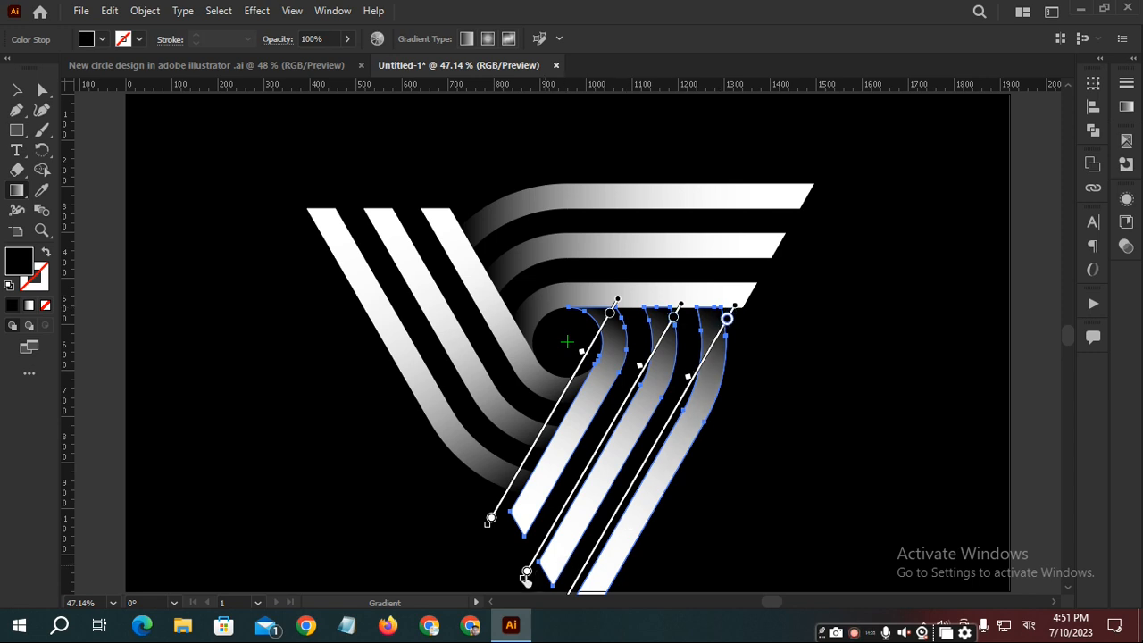
drag(526, 572, 553, 524)
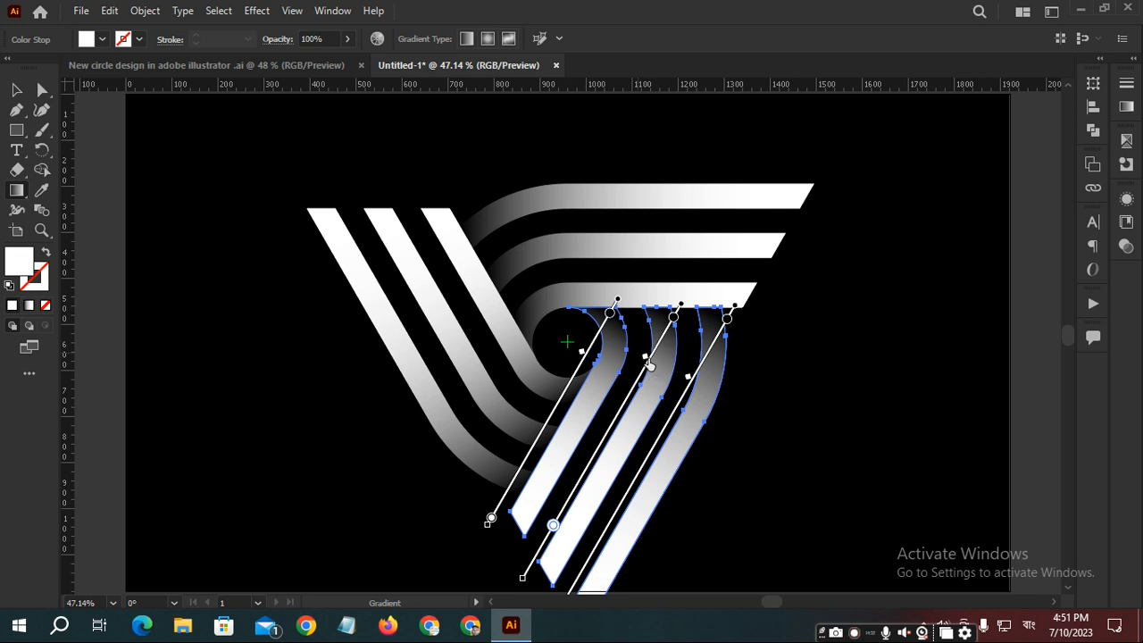
drag(646, 360, 642, 382)
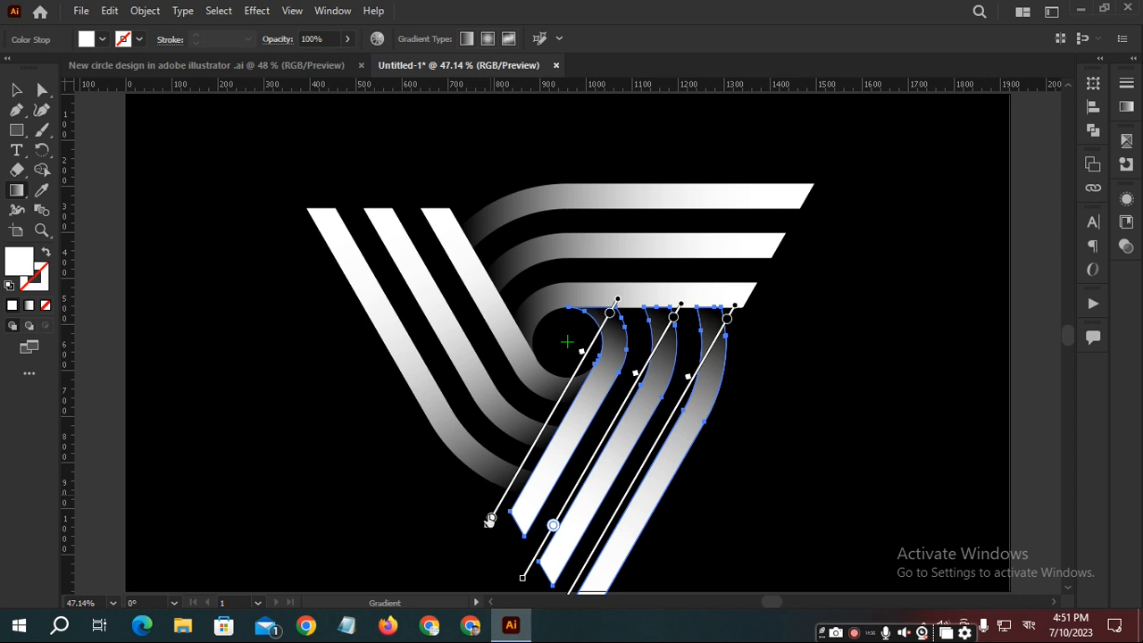
click(490, 519)
drag(490, 519, 509, 486)
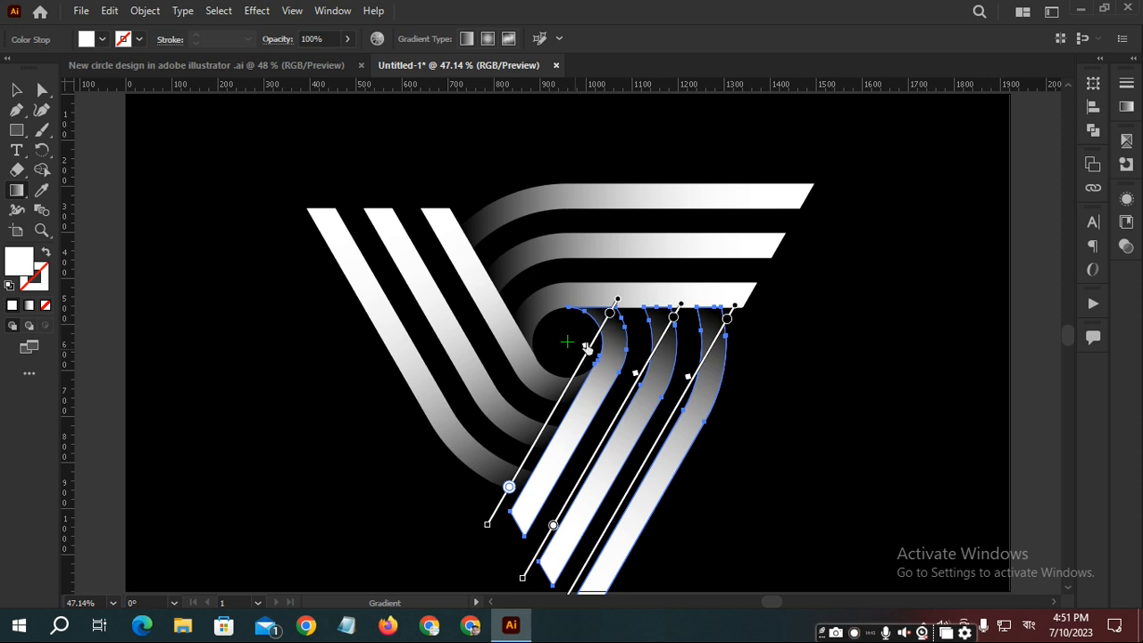
- Move the outer downward strip's white and black gradient stops inward, shift its midpoint toward the white end, and clear the selection
scroll(721, 467, down, 3)
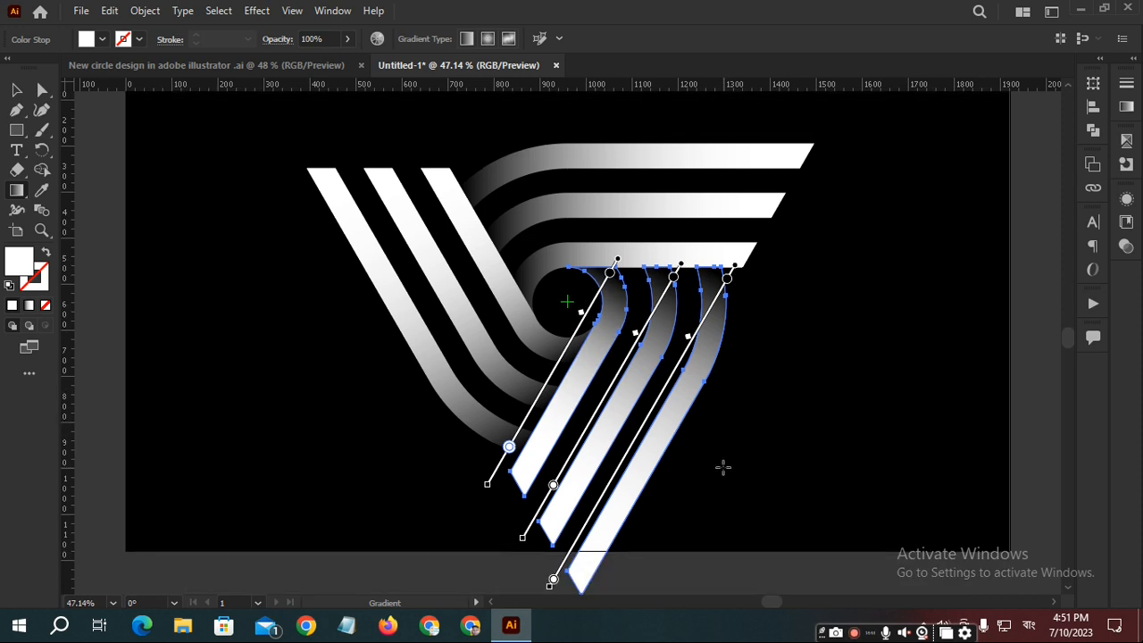
drag(551, 561, 568, 536)
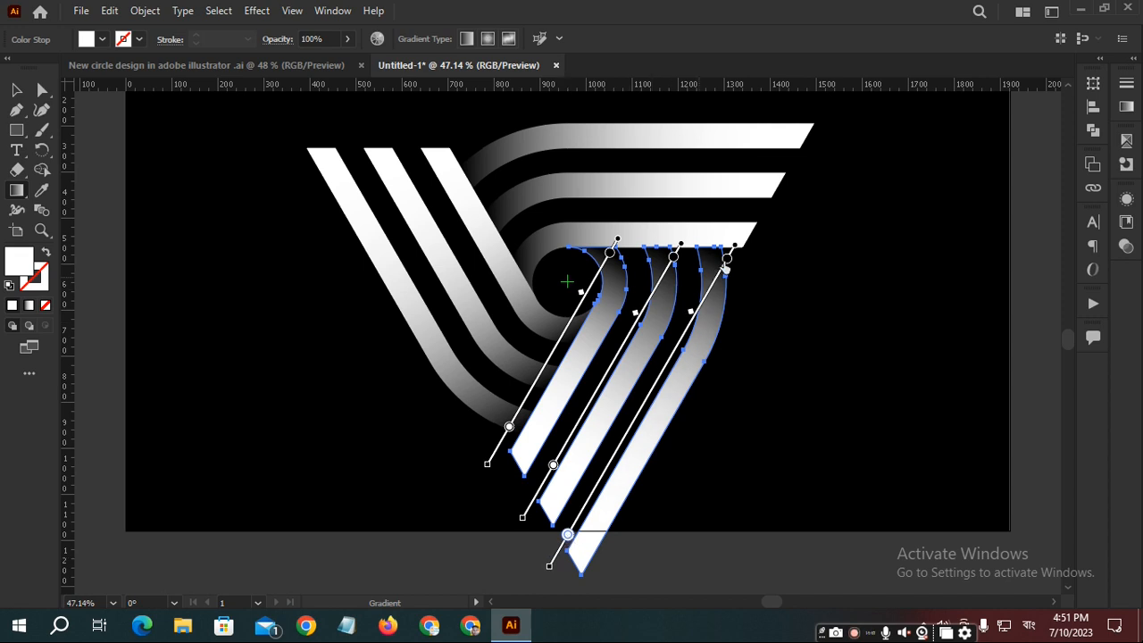
drag(728, 259, 722, 266)
drag(689, 312, 681, 336)
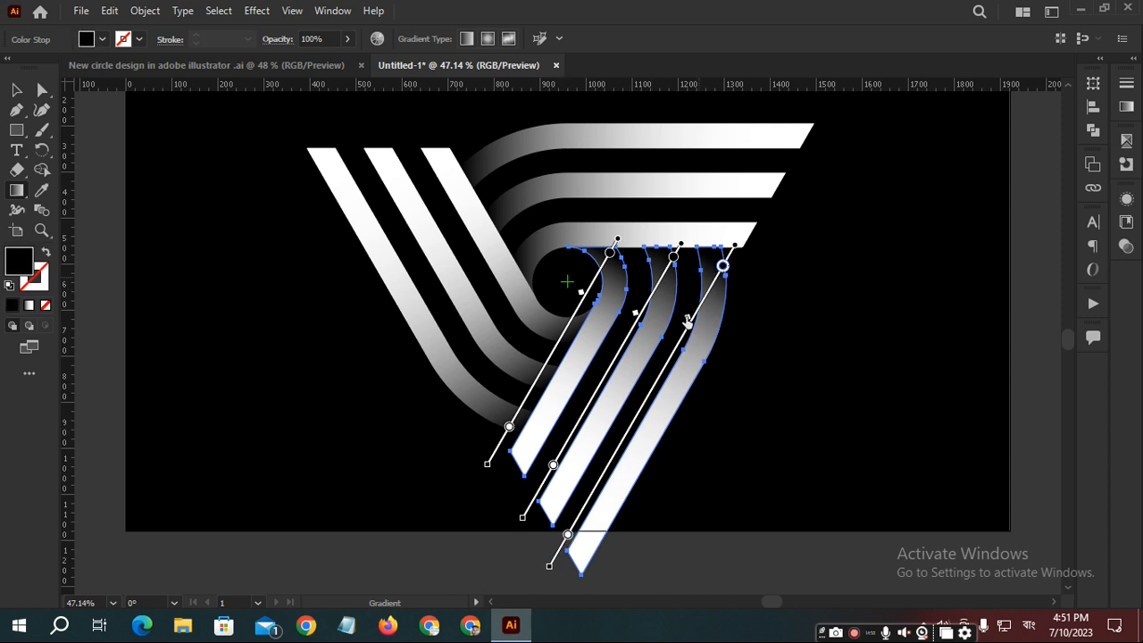
ctrl+click(777, 357)
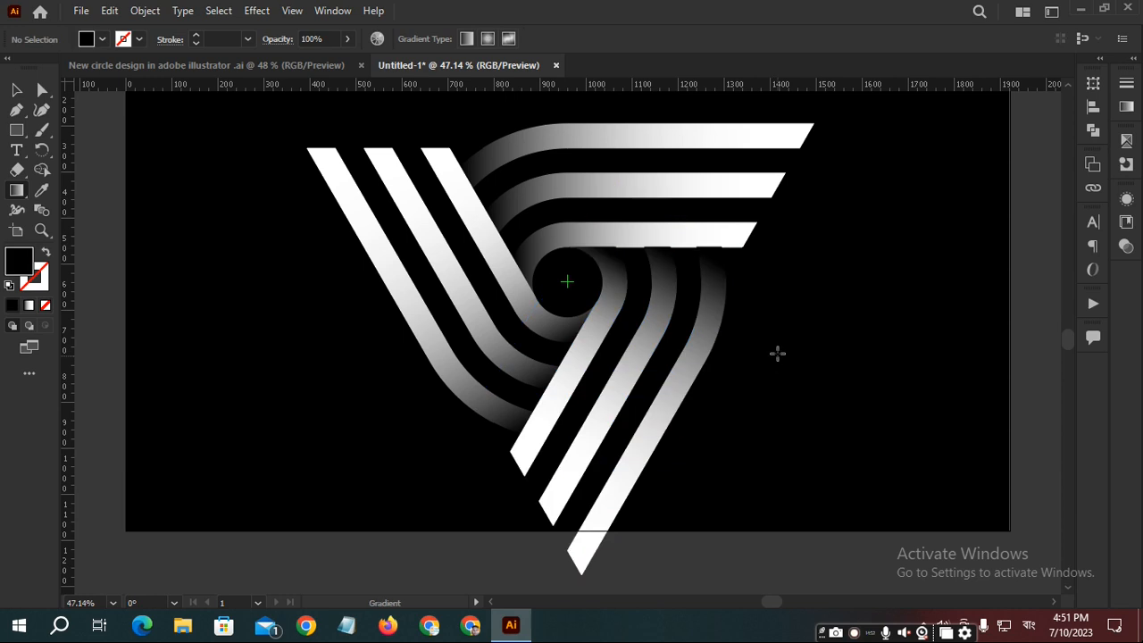
- Rotate the whole logo about 45° counterclockwise and clear the selection
scroll(653, 356, up, 2)
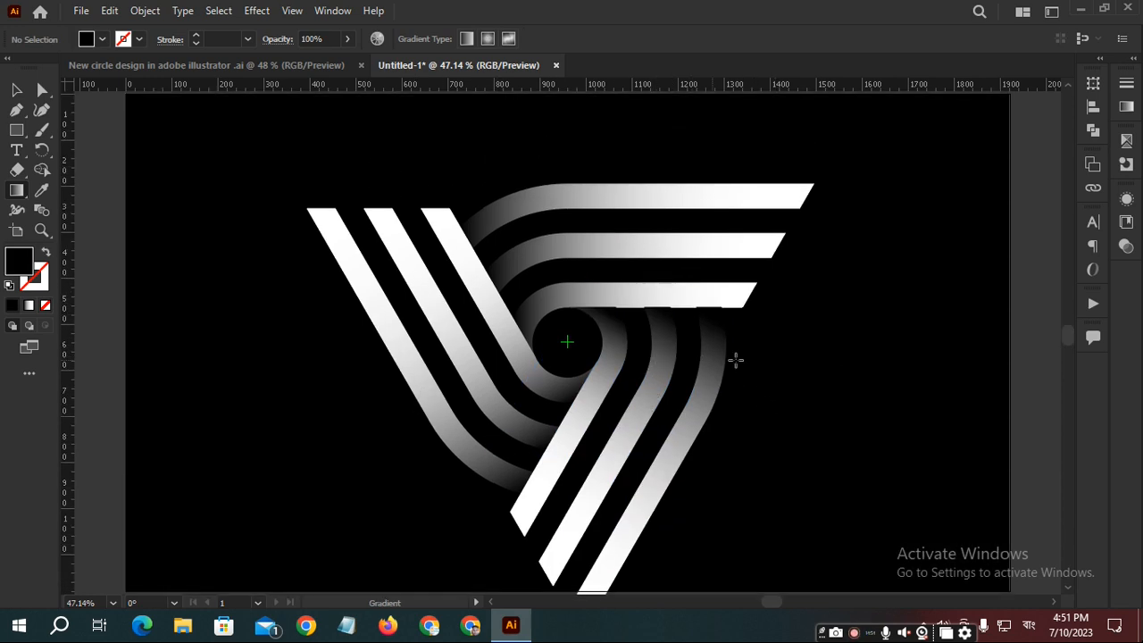
key(ctrl+a)
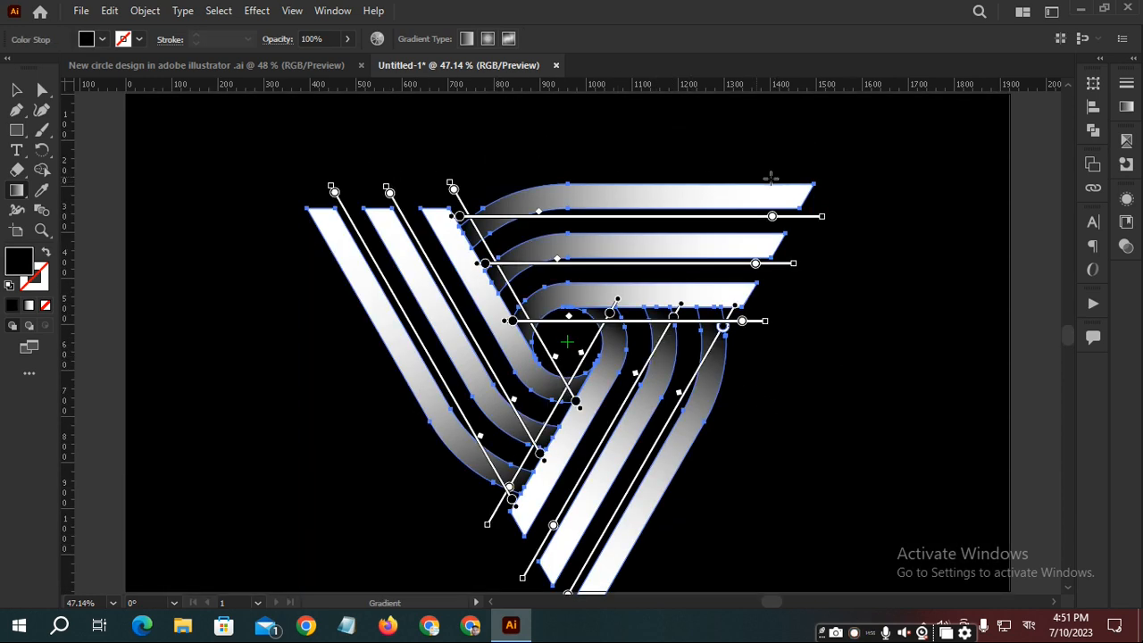
key(ctrl)
drag(819, 180, 643, 150)
click(911, 260)
key(g)
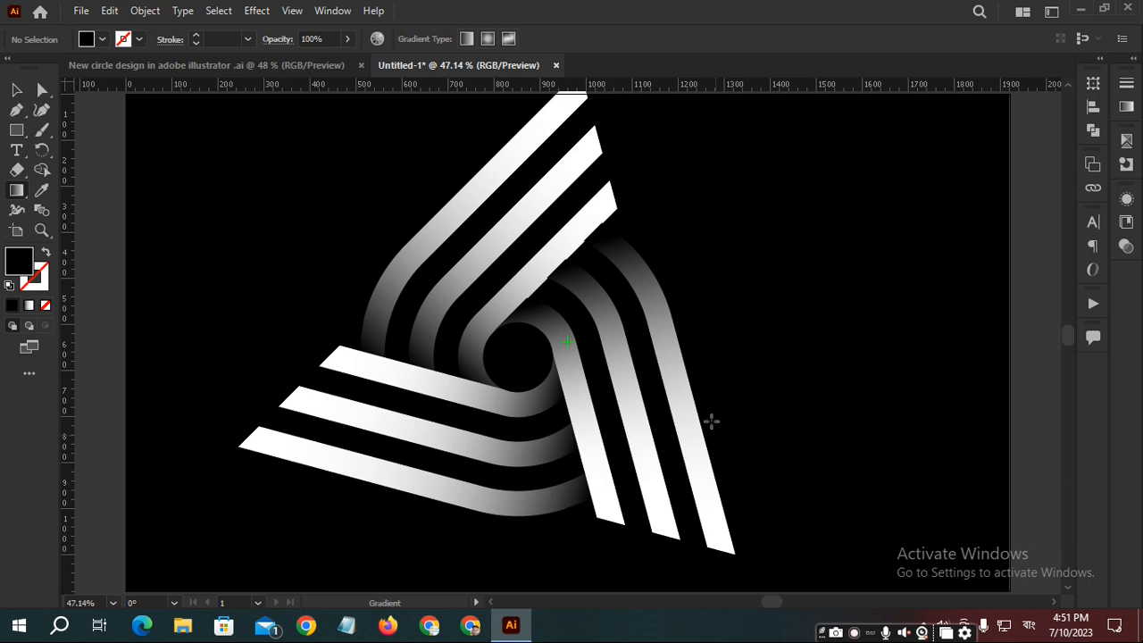
- Turn off the center mark in the artboard options and leave artboard editing with nothing selected
click(15, 231)
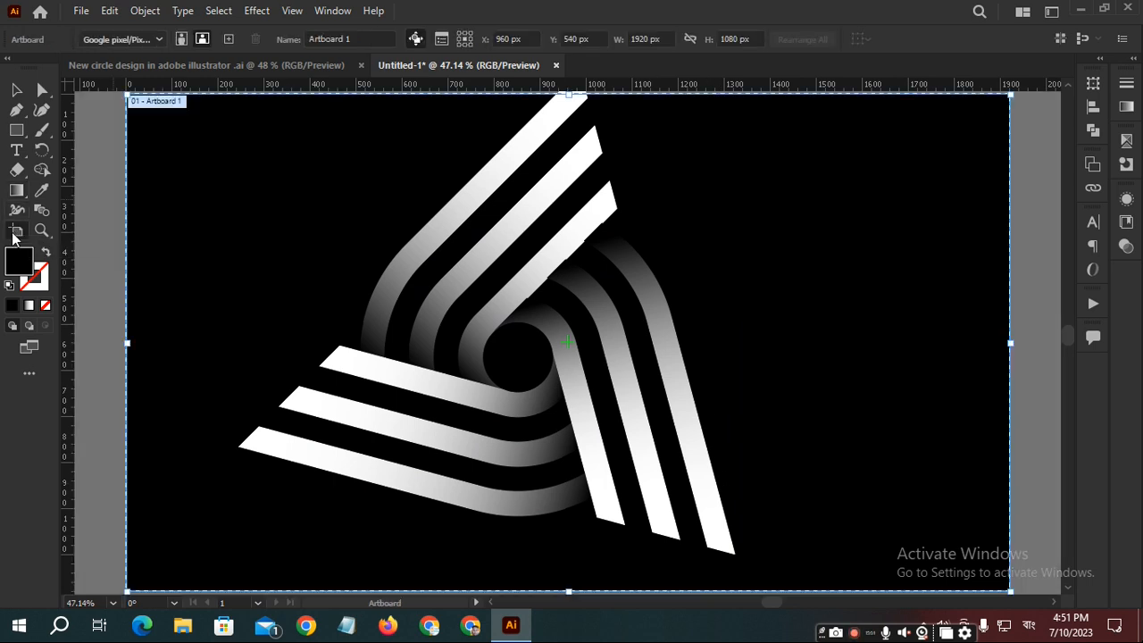
double_click(17, 234)
click(713, 281)
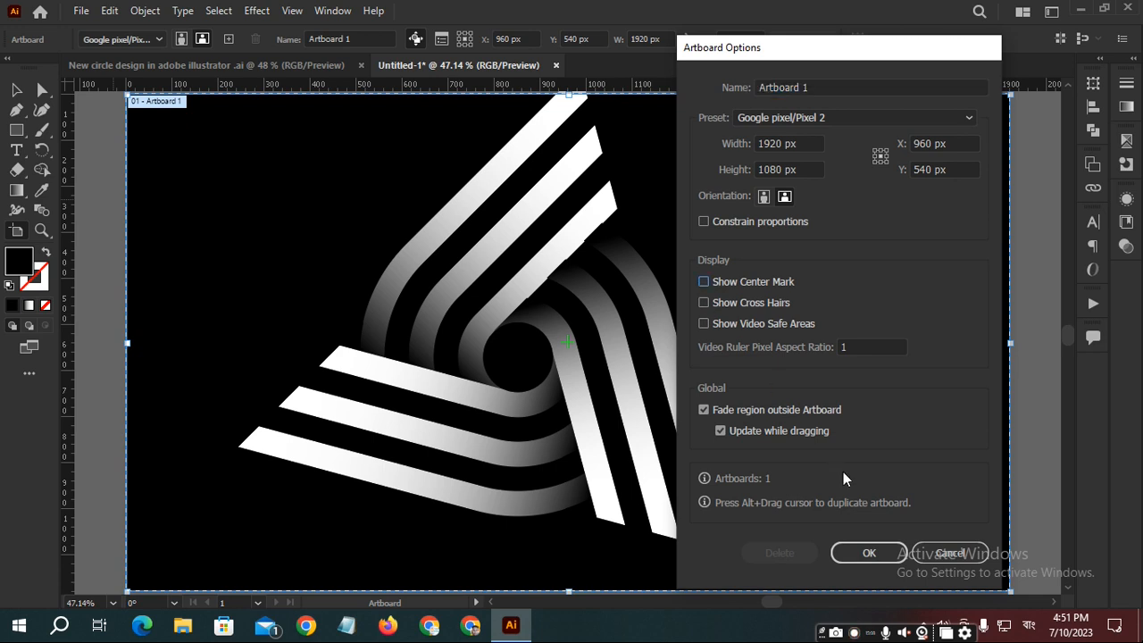
click(868, 554)
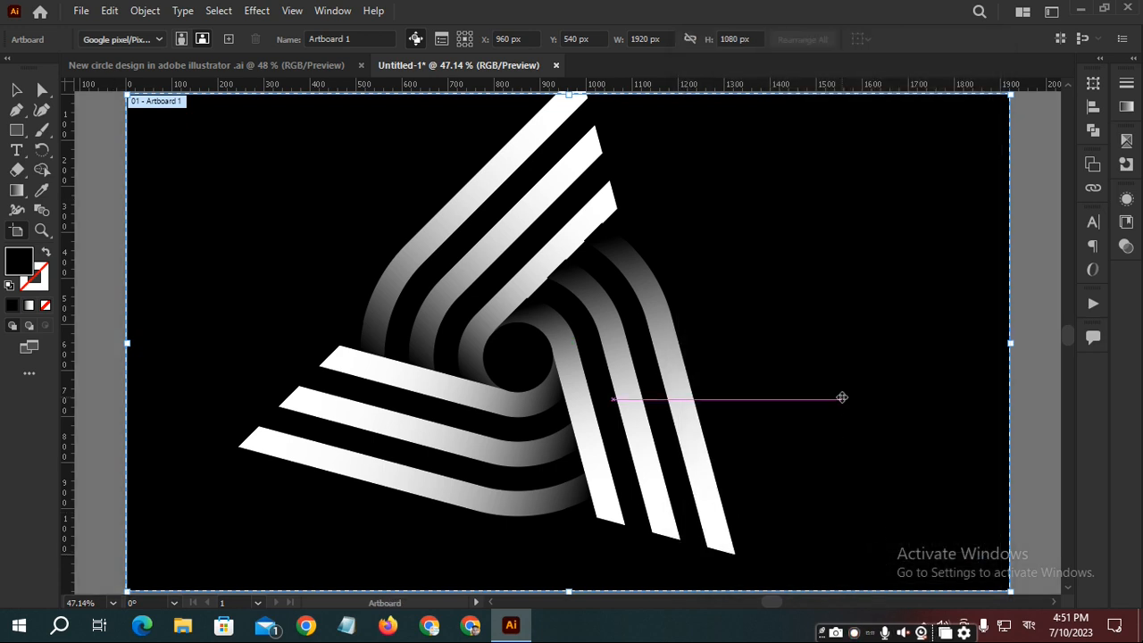
key(v)
key(a)
click(596, 368)
click(797, 321)
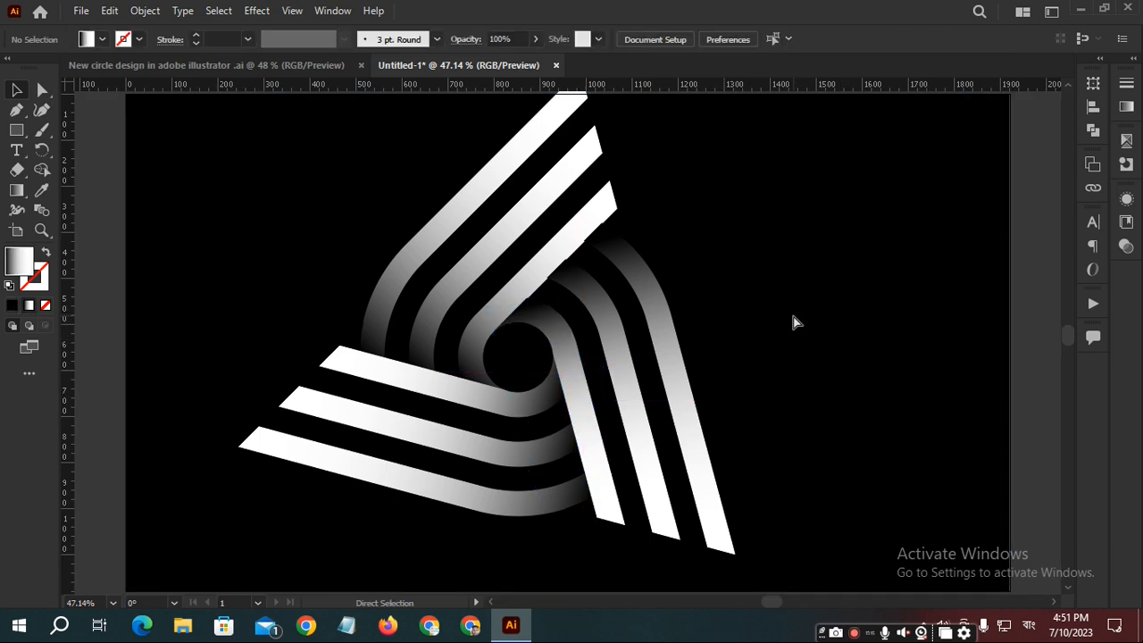
- Center the whole logo horizontally and vertically on the artboard and clear the selection
key(ctrl+a)
key(v)
key(a)
key(v)
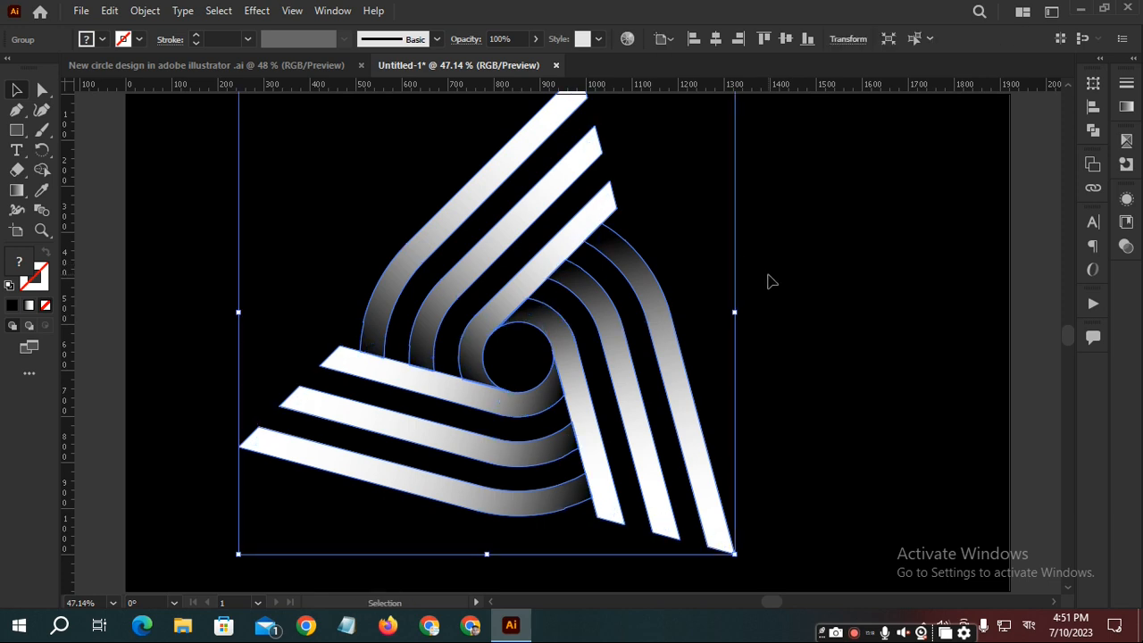
click(723, 39)
click(785, 39)
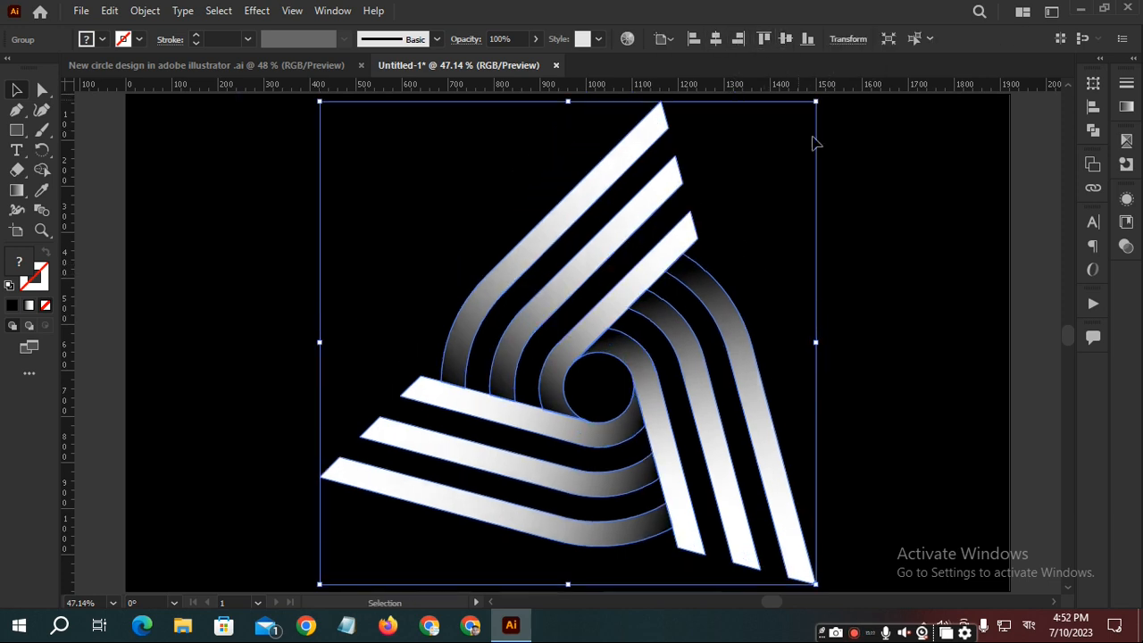
key(a)
click(906, 263)
key(v)
key(a)
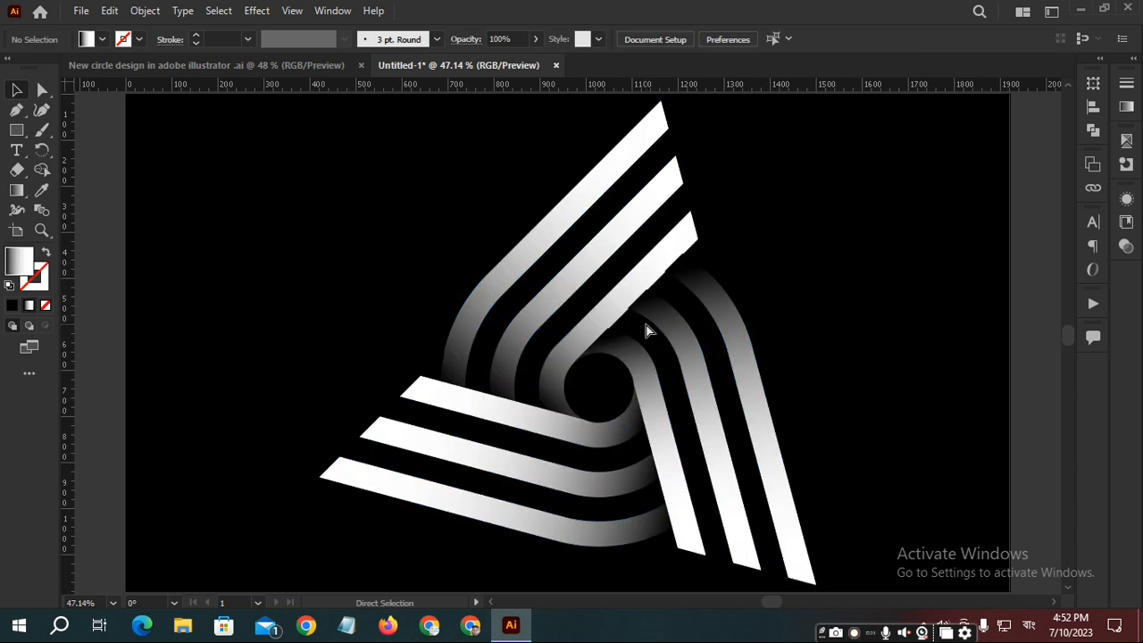
- Move the whole logo slightly upward on the artboard and clear the selection
click(656, 282)
click(803, 270)
key(v)
key(ctrl+a)
key(shift+h)
mouse_move(816, 101)
mouse_down()
mouse_move(808, 131)
mouse_move(802, 118)
mouse_up()
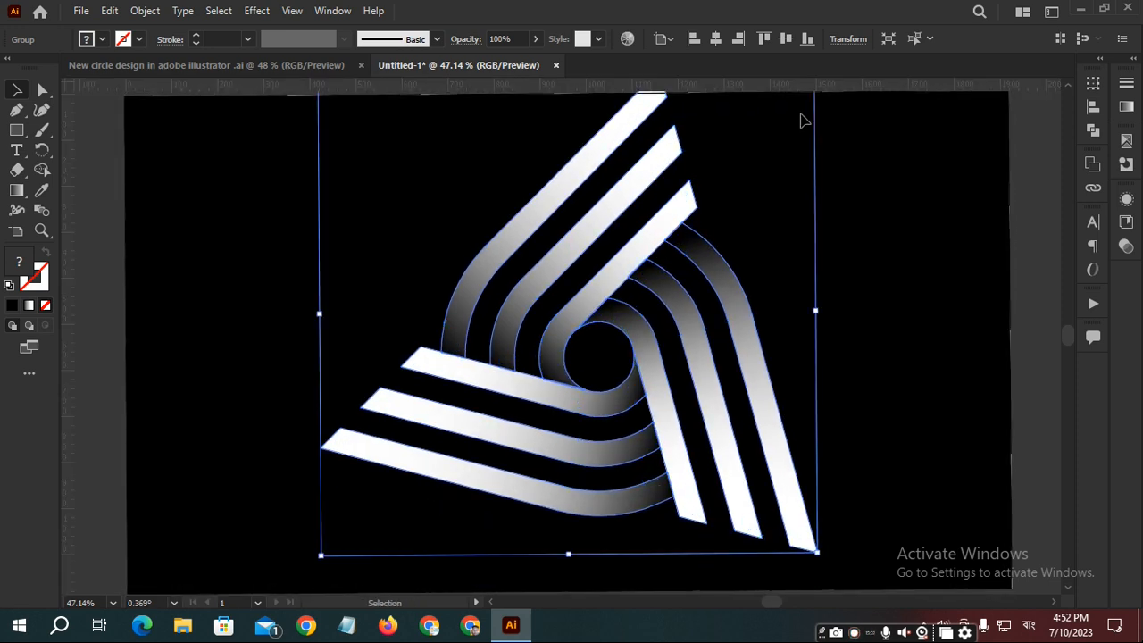
click(820, 227)
click(740, 313)
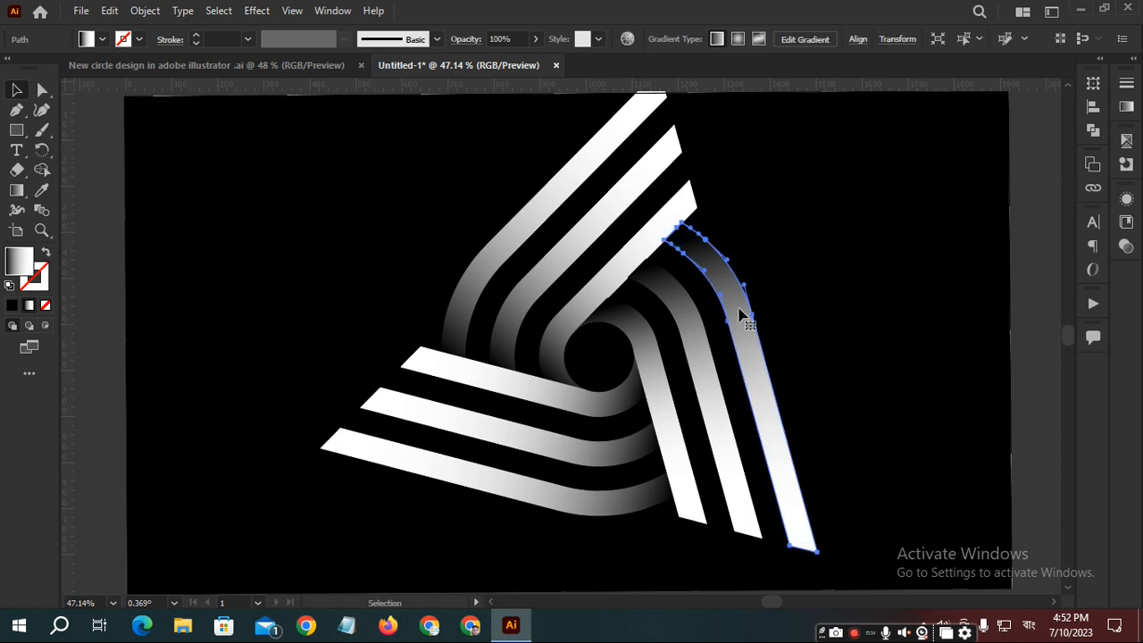
click(832, 287)
- Scale the whole logo down to about 78% of its size and center it vertically on the artboard
key(ctrl+a)
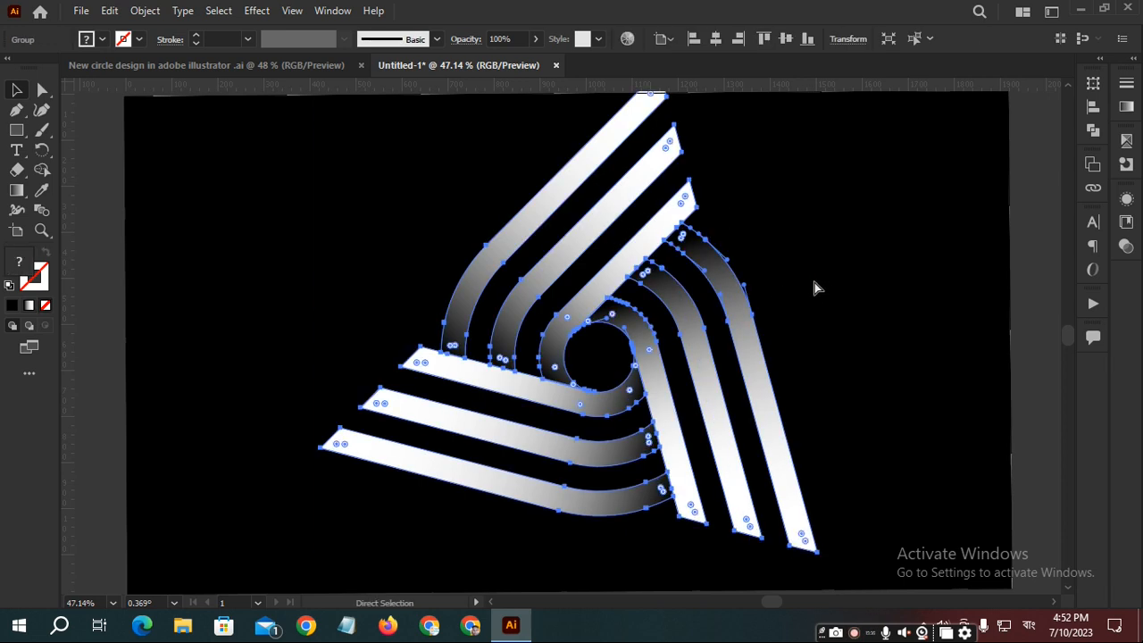
key(v)
drag(817, 557, 760, 501)
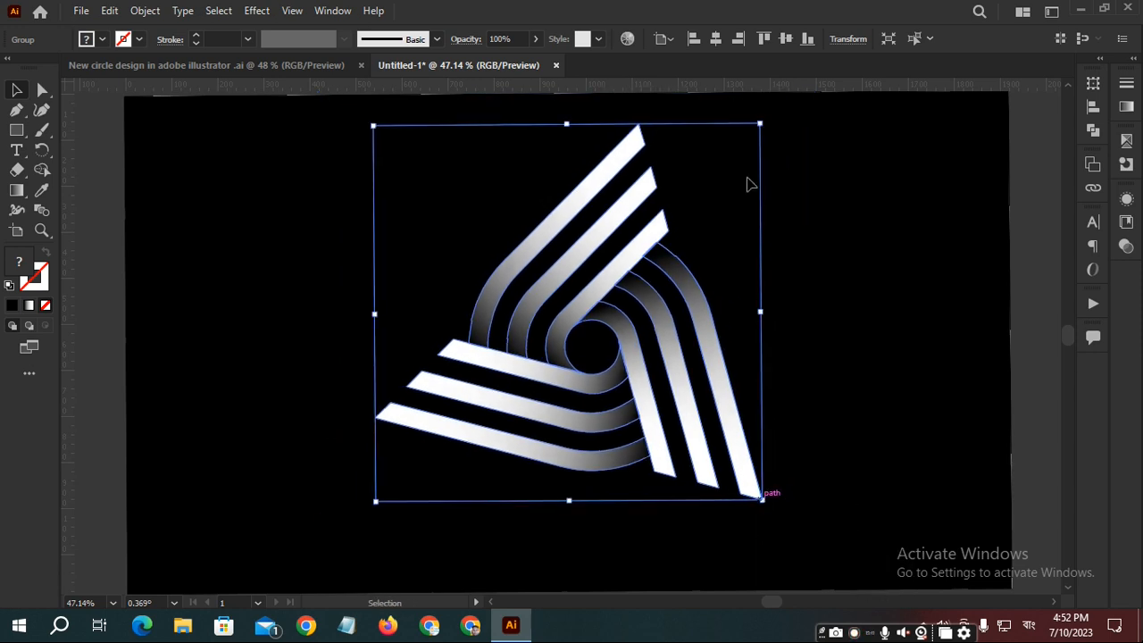
click(785, 39)
key(a)
click(882, 244)
key(v)
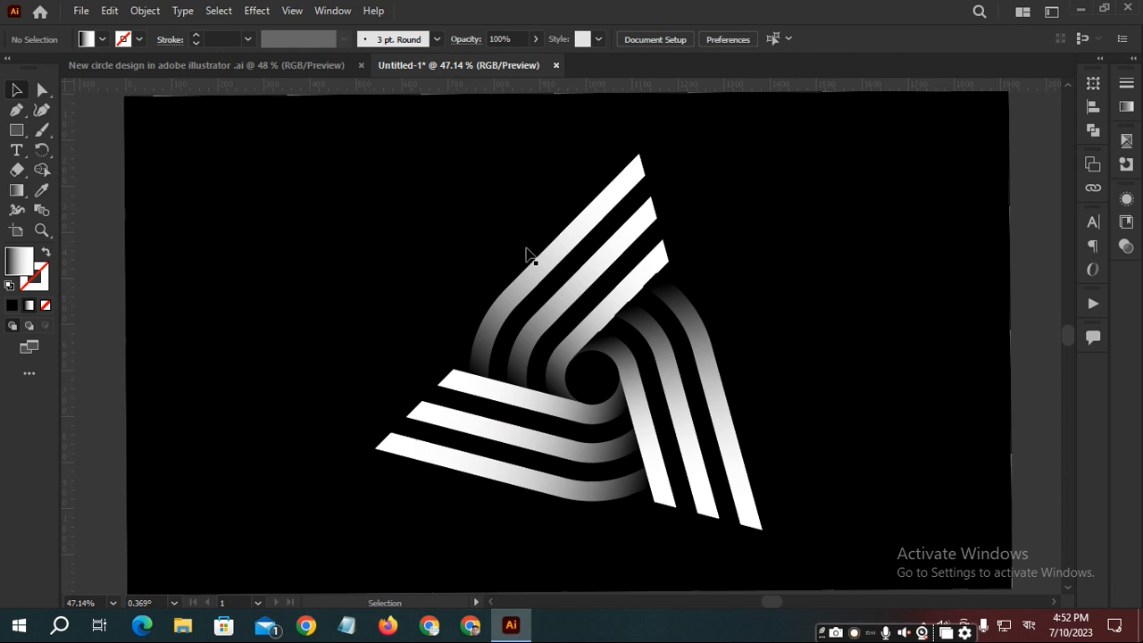
- Examine the gradients around the logo's central circle up close and compare the logo with the one in the "New circle design in adobe illustrator .ai" document
click(43, 233)
drag(603, 384, 599, 386)
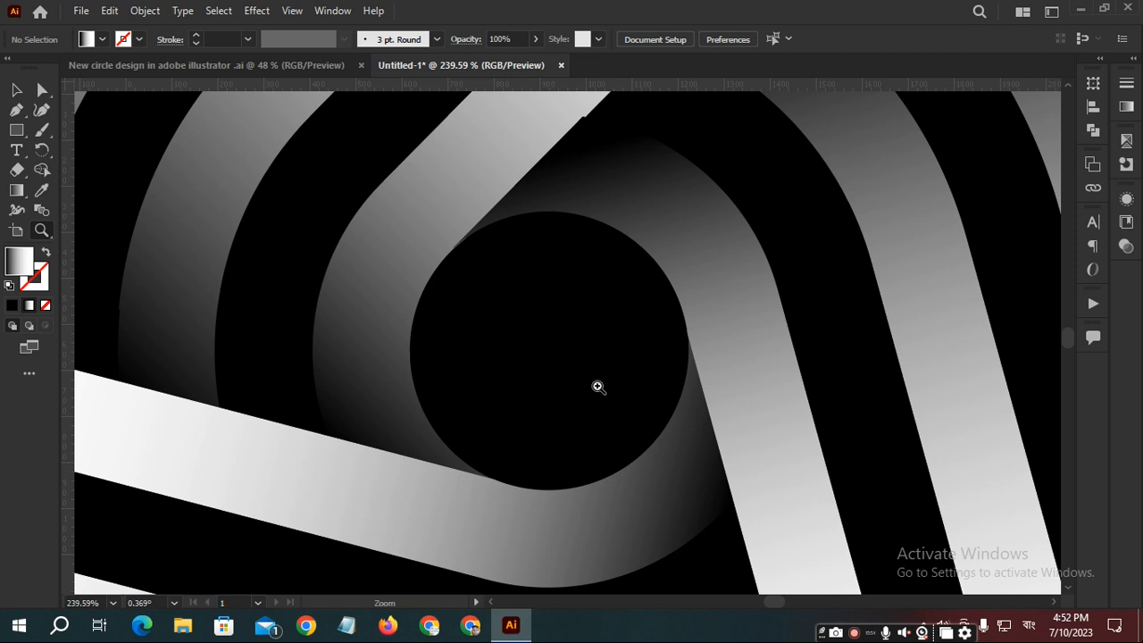
key(v)
key(z)
key(ctrl+0)
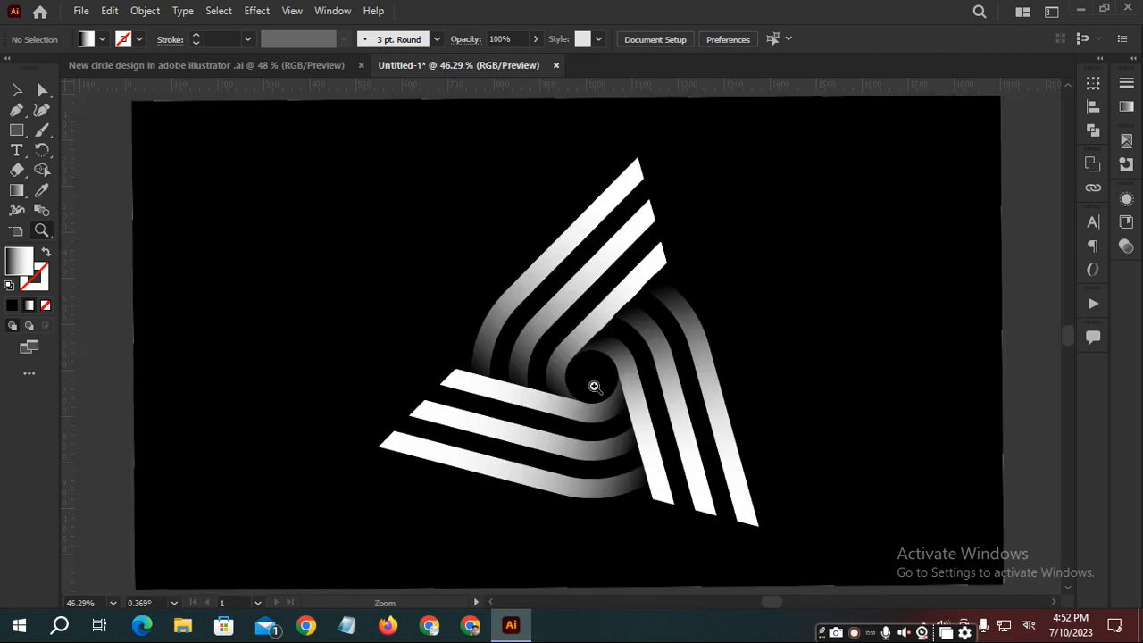
click(174, 68)
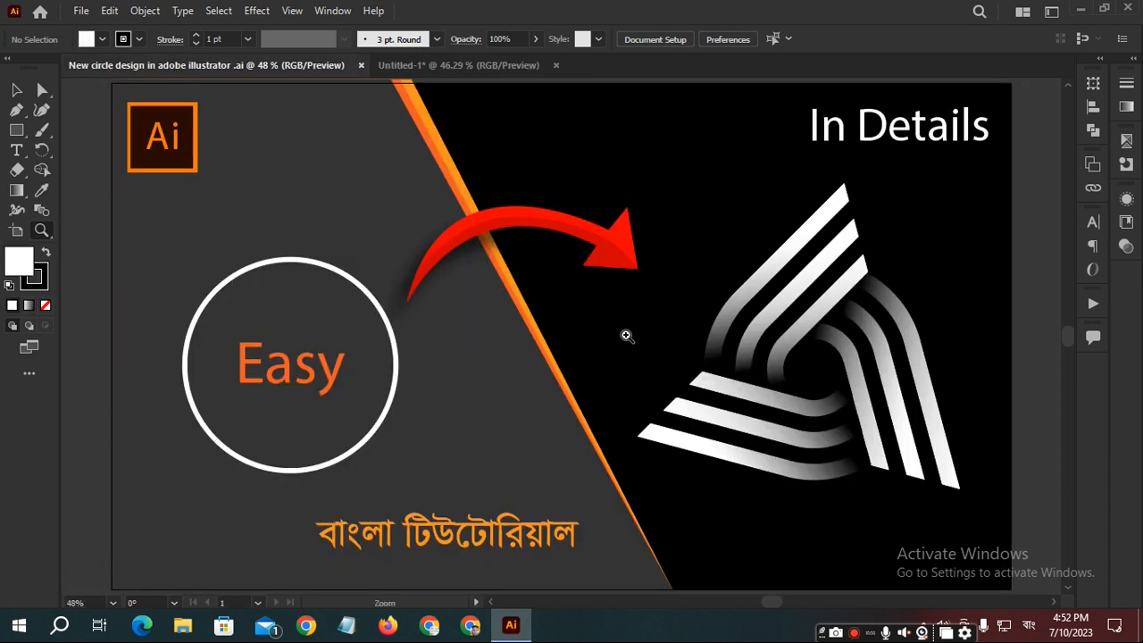
drag(864, 408, 866, 410)
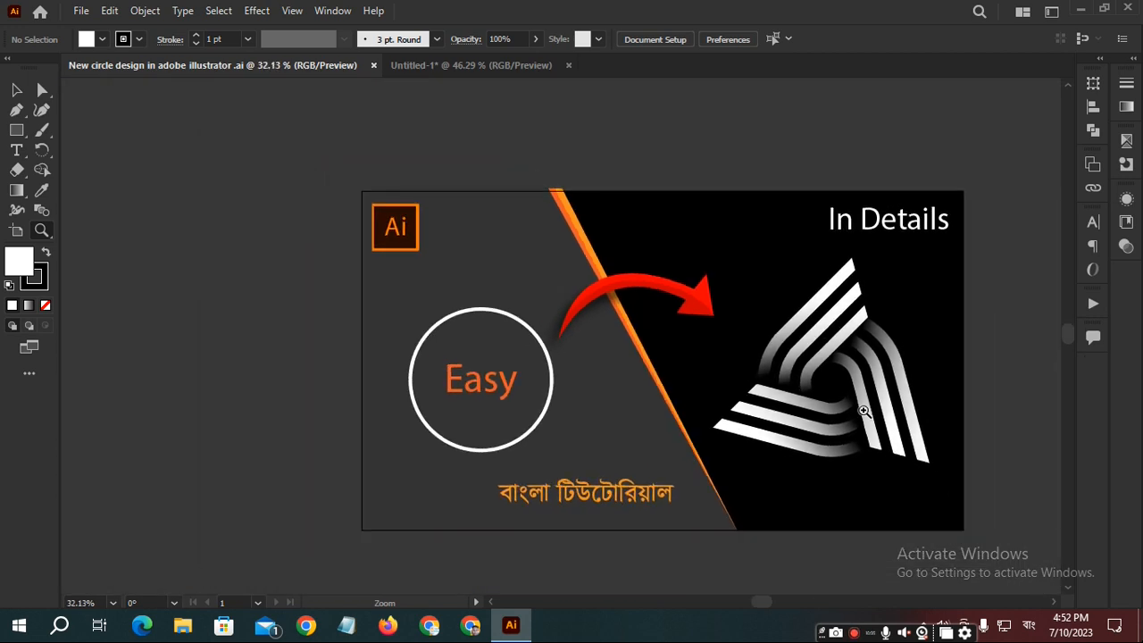